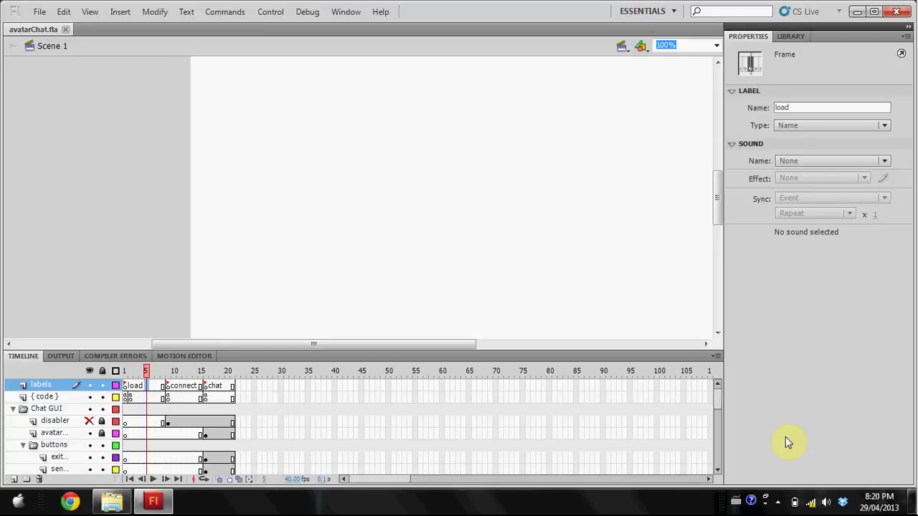
Step: Examine the stage contents of the load, connect and chat frames in the timeline
{"action": "left_click_drag", "start_coordinate": [443, 344], "coordinate": [459, 345]}
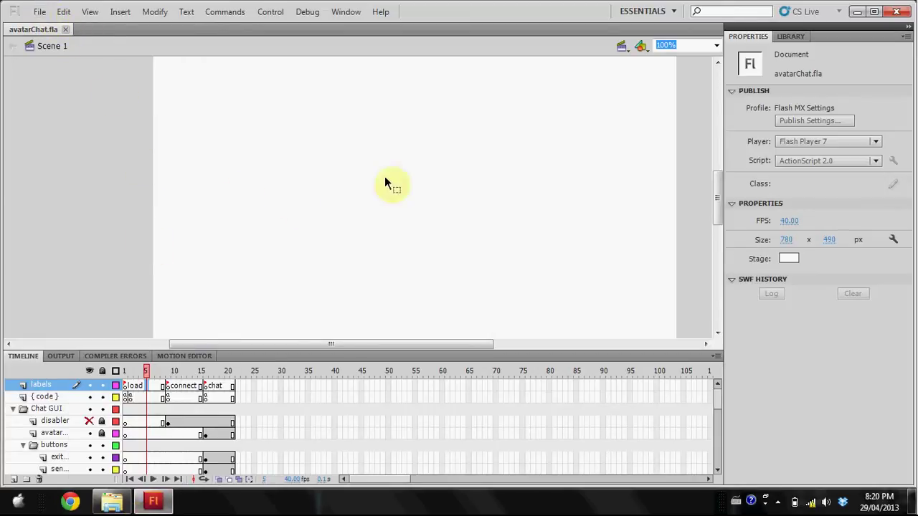
{"action": "left_click", "coordinate": [42, 12]}
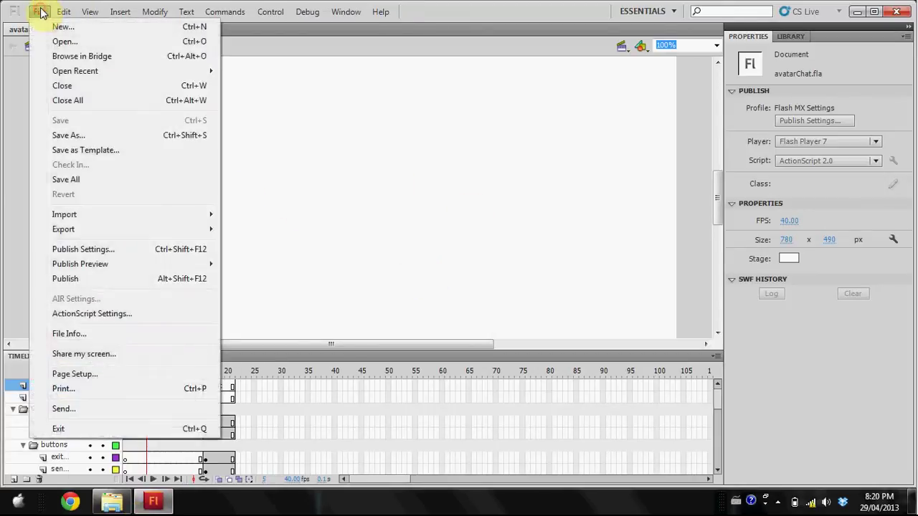
{"action": "left_click", "coordinate": [40, 14]}
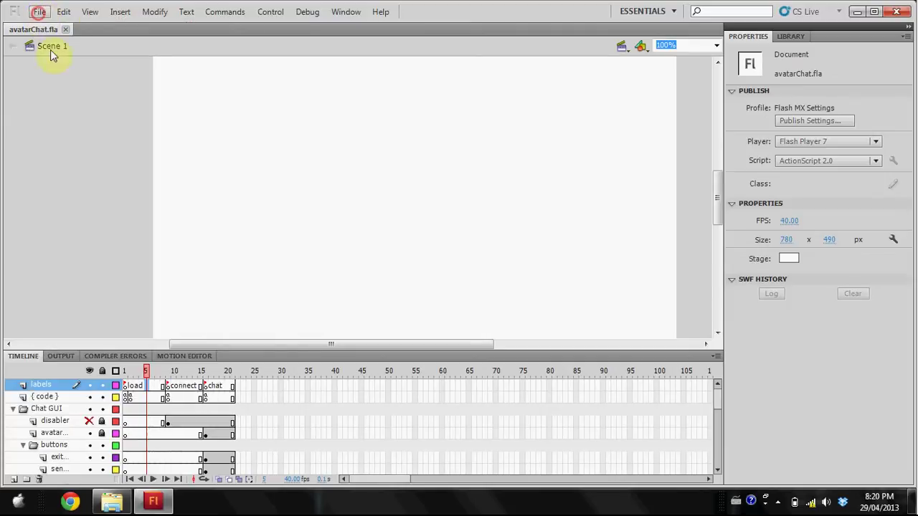
{"action": "left_click", "coordinate": [136, 386]}
{"action": "left_click", "coordinate": [185, 390]}
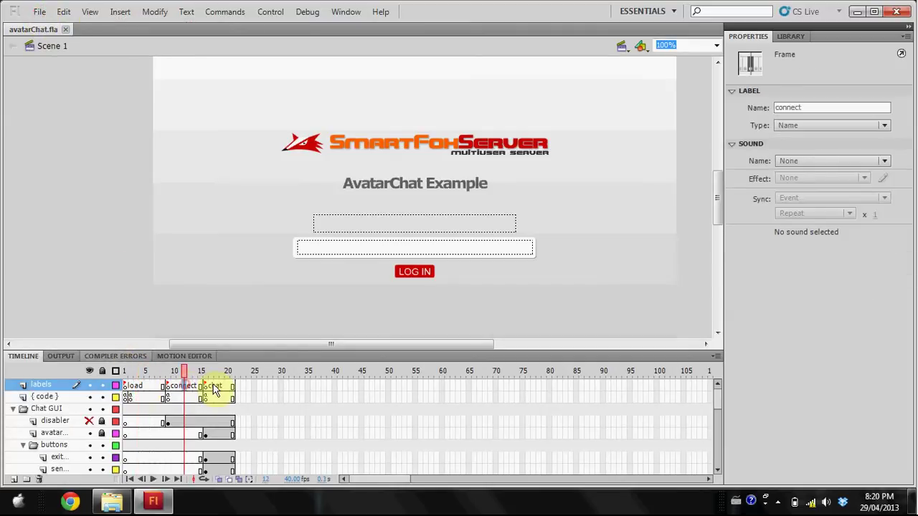
{"action": "left_click", "coordinate": [217, 387]}
{"action": "left_click", "coordinate": [177, 391]}
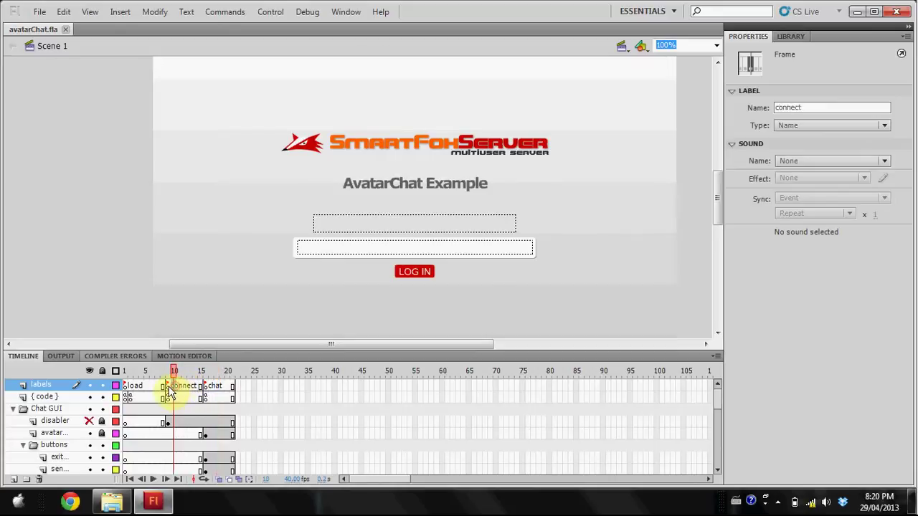
{"action": "left_click", "coordinate": [143, 396]}
{"action": "left_click", "coordinate": [141, 386]}
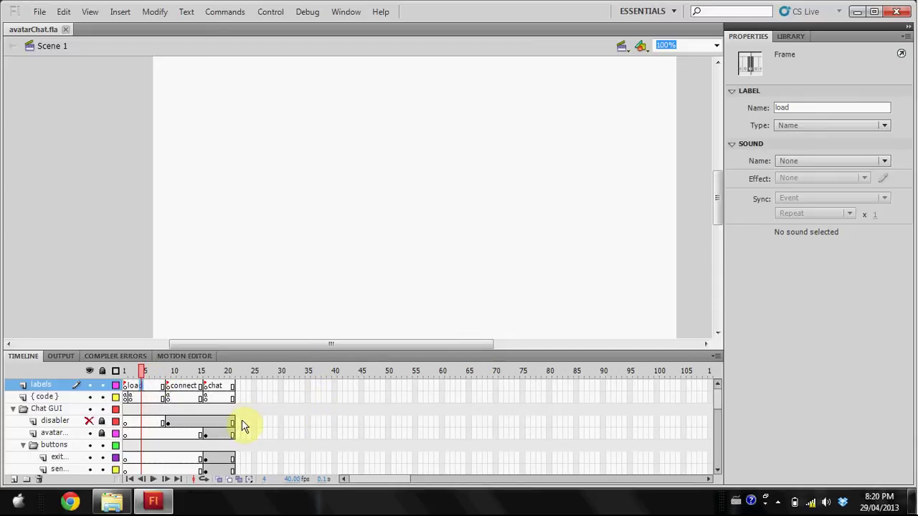
Step: Delete the SmartFoxServer logo bitmap from the login screen on the connect frame
{"action": "left_click", "coordinate": [185, 389]}
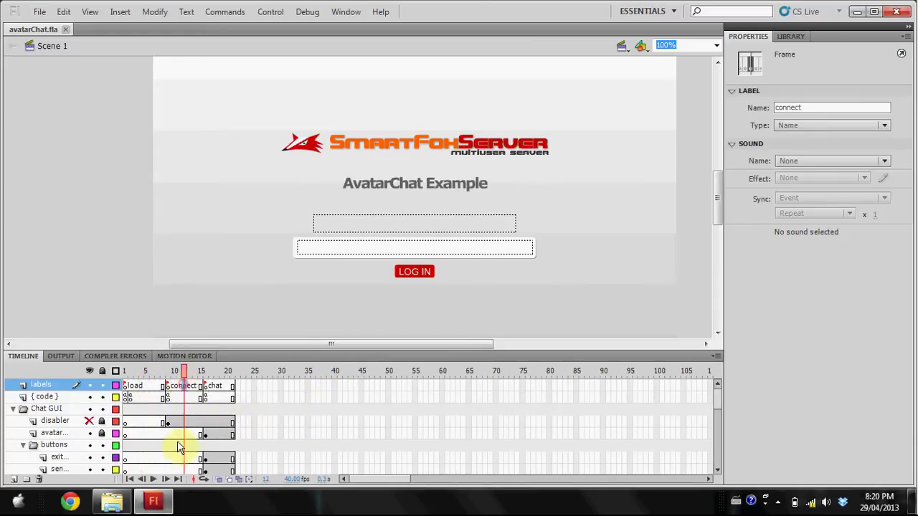
{"action": "left_click", "coordinate": [167, 387]}
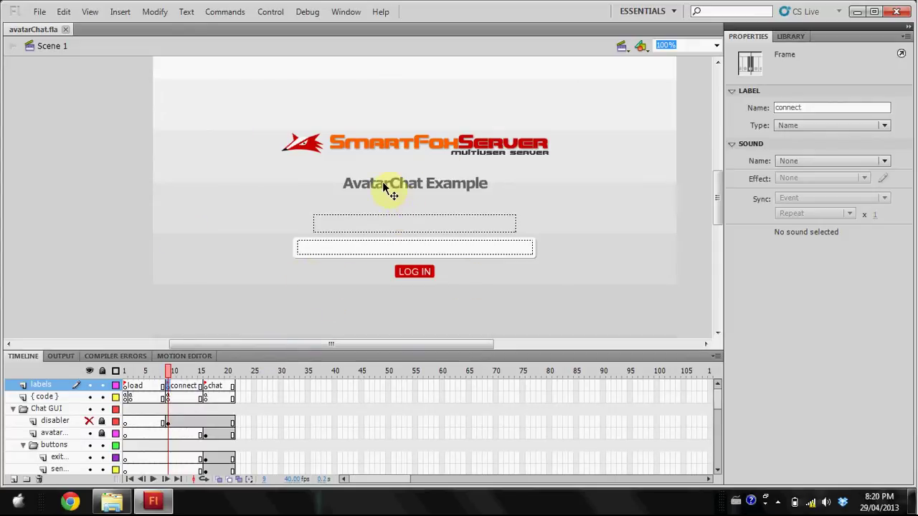
{"action": "left_click", "coordinate": [396, 150]}
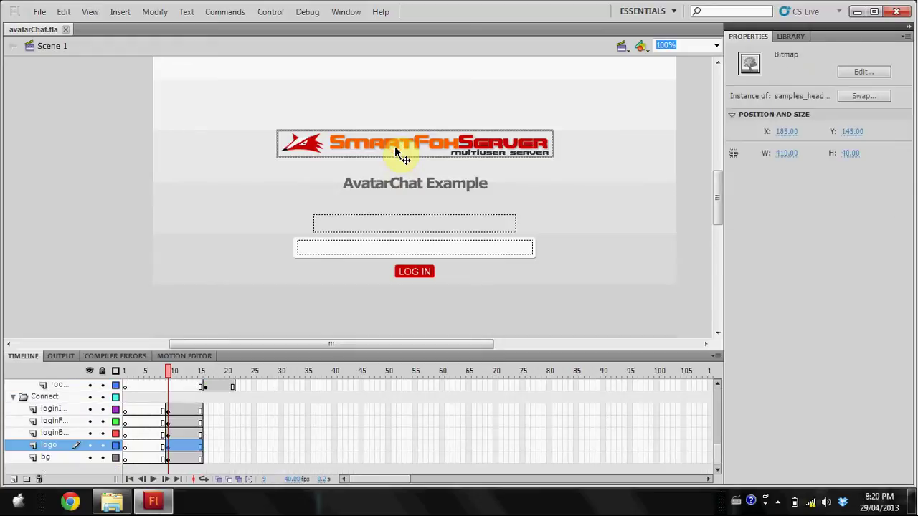
{"action": "key", "text": "Delete"}
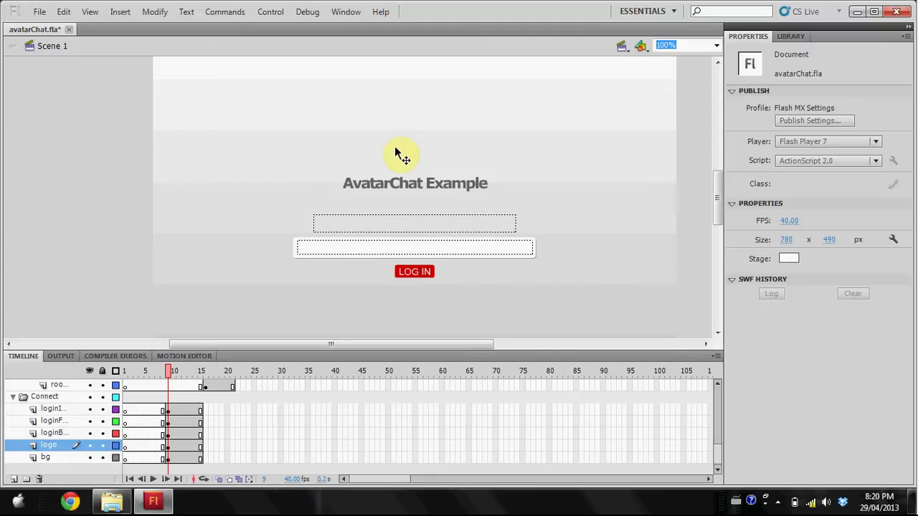
Step: Replace the "AvatarChat Example" title text on the login screen with "MyWorld!" followed by a line break
{"action": "left_click", "coordinate": [416, 183]}
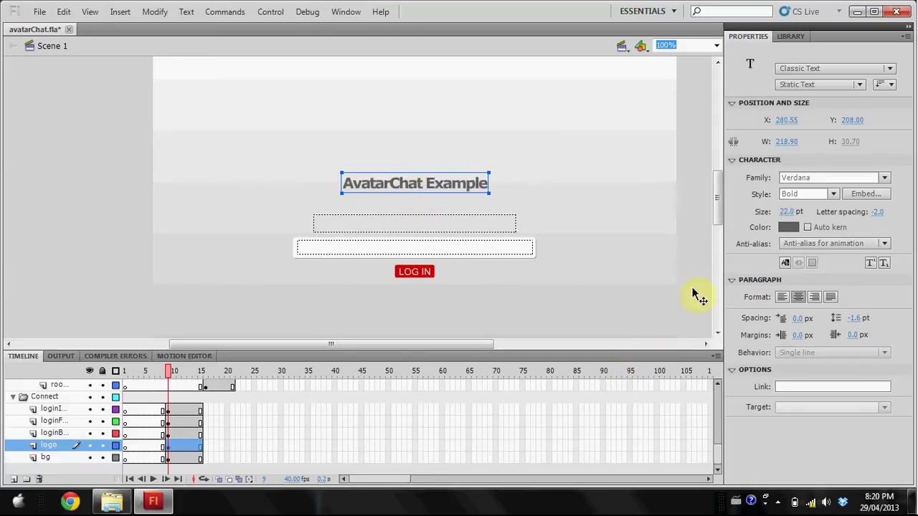
{"action": "double_click", "coordinate": [430, 179]}
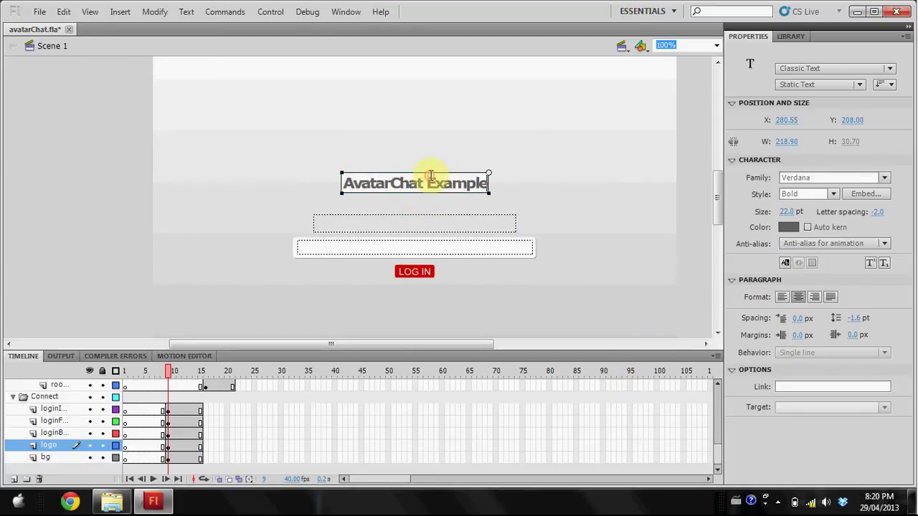
{"action": "left_click_drag", "start_coordinate": [490, 184], "coordinate": [341, 188]}
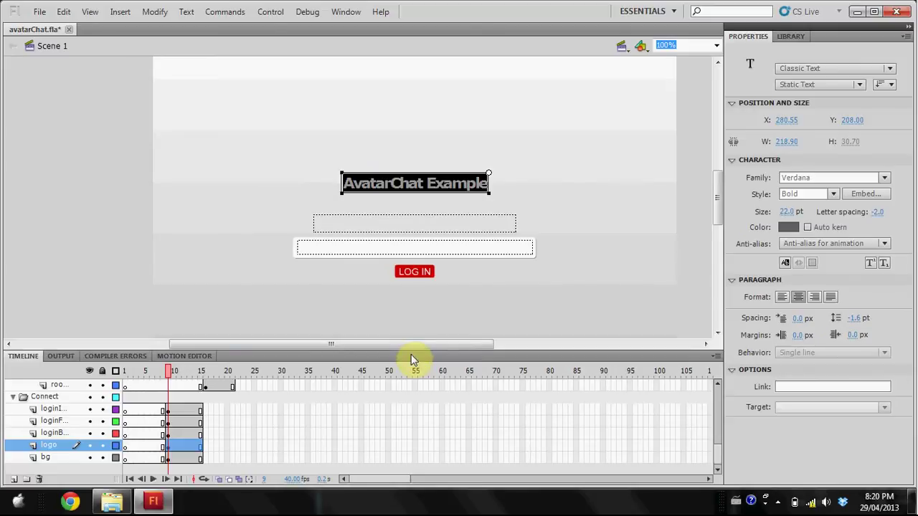
{"action": "key", "text": "BackSpace"}
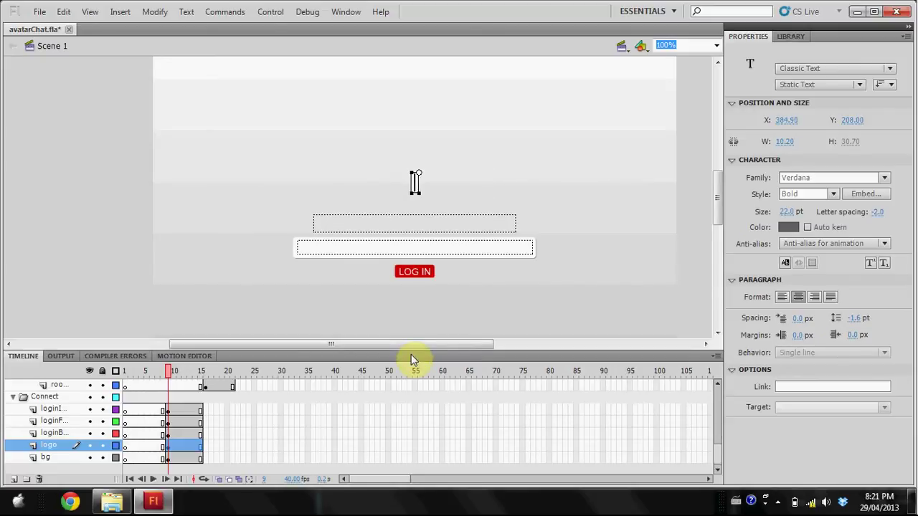
{"action": "type", "text": "MyWorld!"}
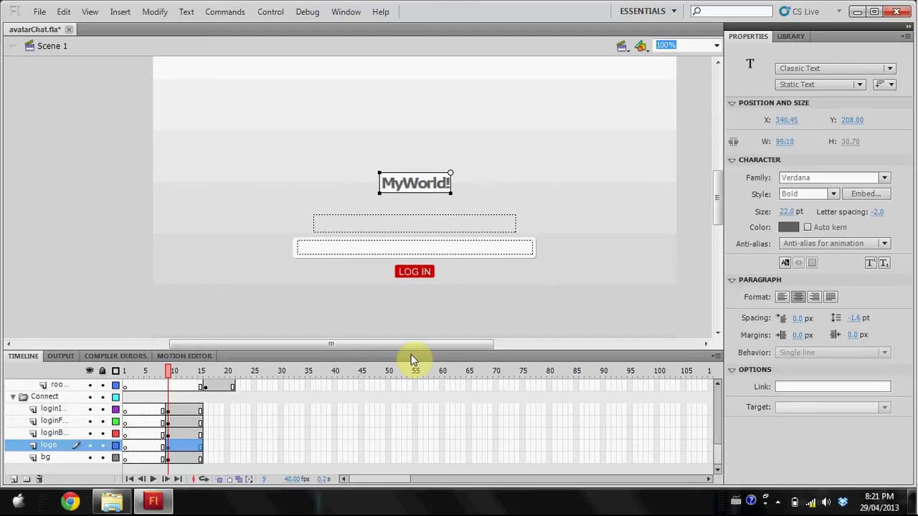
{"action": "key", "text": "Return"}
{"action": "left_click", "coordinate": [494, 137]}
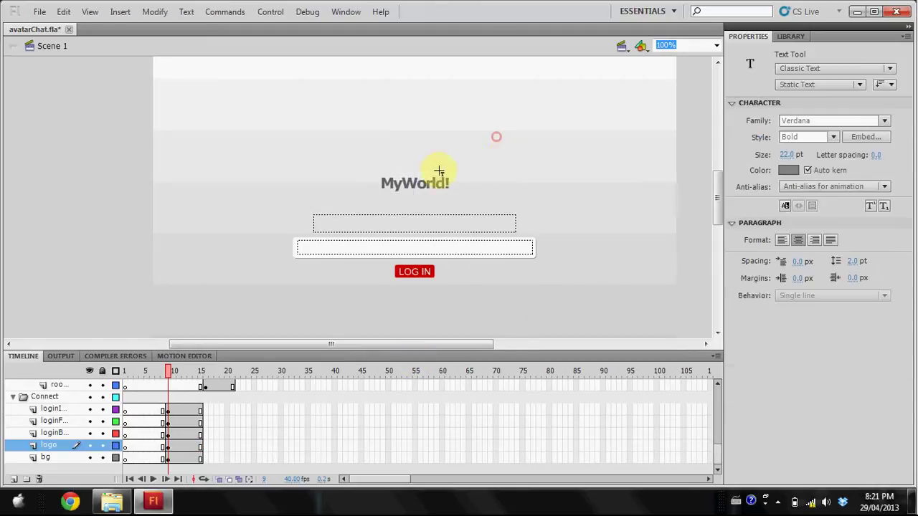
Step: Move the MyWorld! title up into the removed logo's place, at about X 347, Y 139
{"action": "left_click", "coordinate": [423, 184]}
{"action": "key", "text": "Escape"}
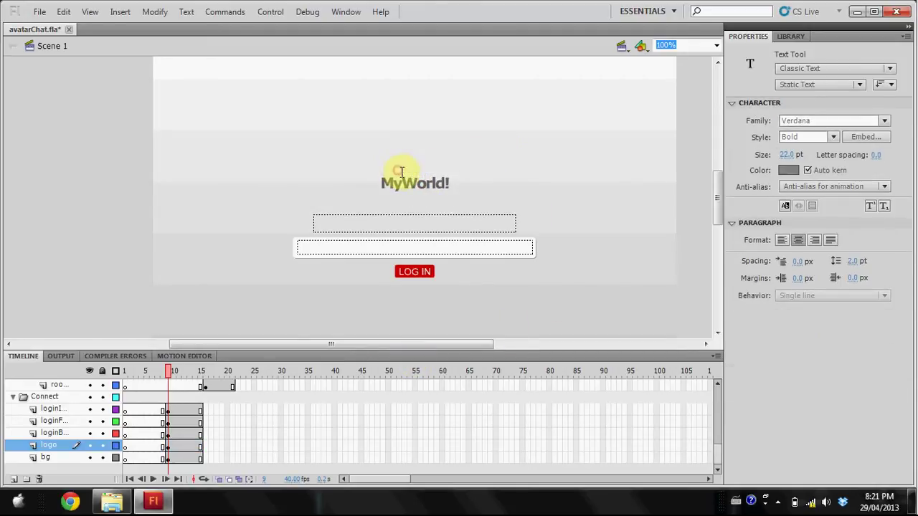
{"action": "left_click", "coordinate": [403, 176]}
{"action": "left_click_drag", "start_coordinate": [403, 175], "coordinate": [457, 137]}
Step: Set the title's font family to BadaBoom BB and its size to 63 pt
{"action": "left_click", "coordinate": [887, 178]}
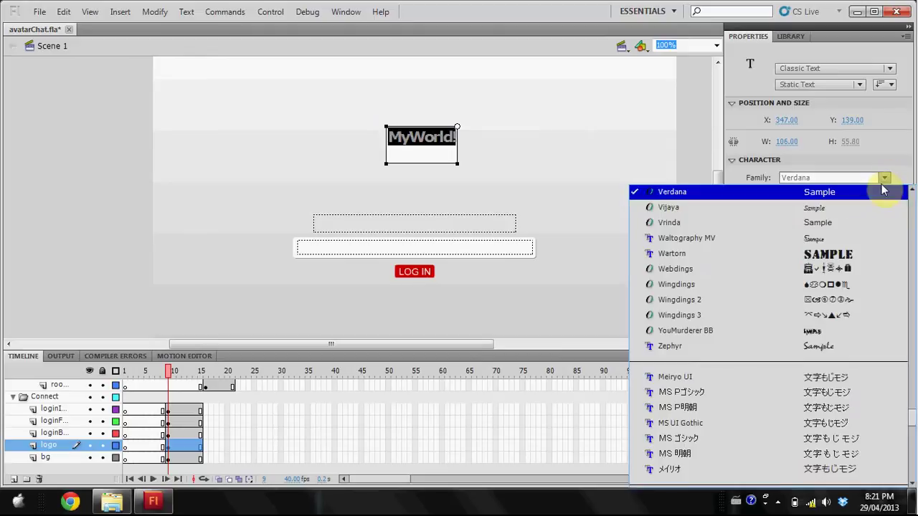
{"action": "left_click", "coordinate": [860, 255]}
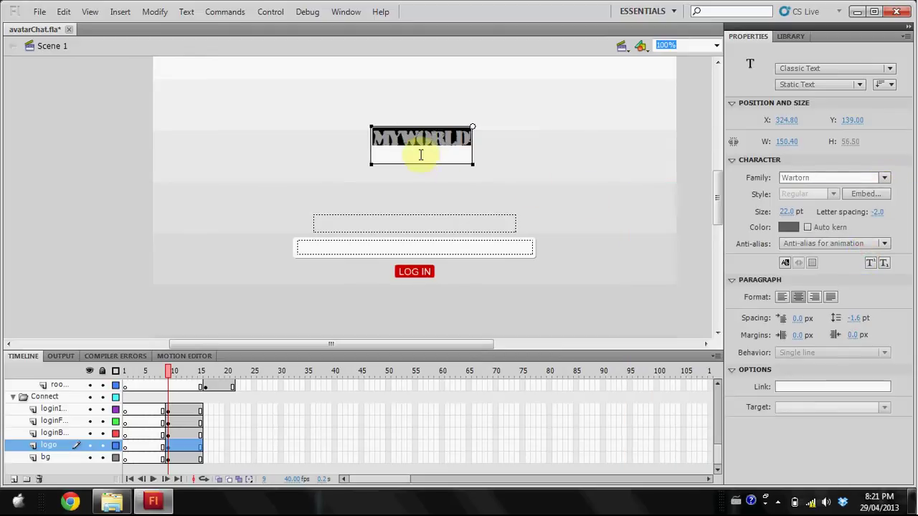
{"action": "left_click", "coordinate": [884, 178]}
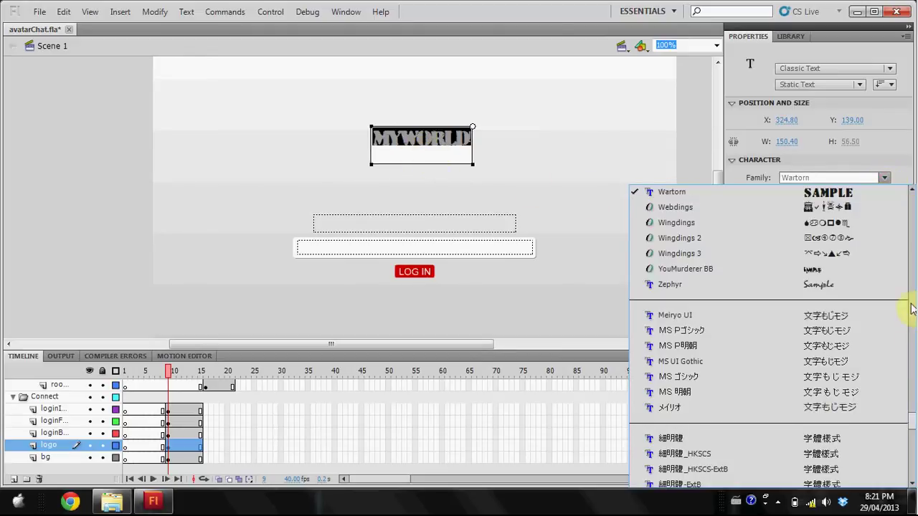
{"action": "left_click_drag", "start_coordinate": [909, 414], "coordinate": [910, 215]}
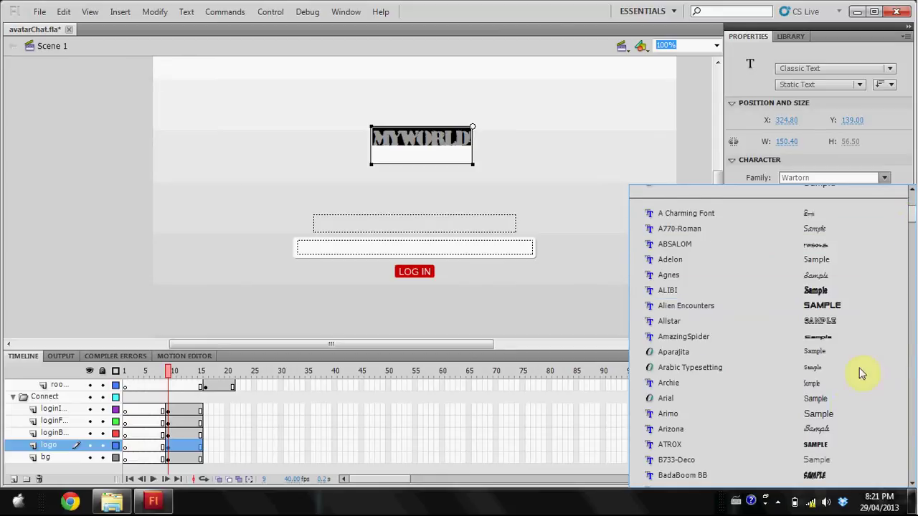
{"action": "left_click", "coordinate": [766, 473]}
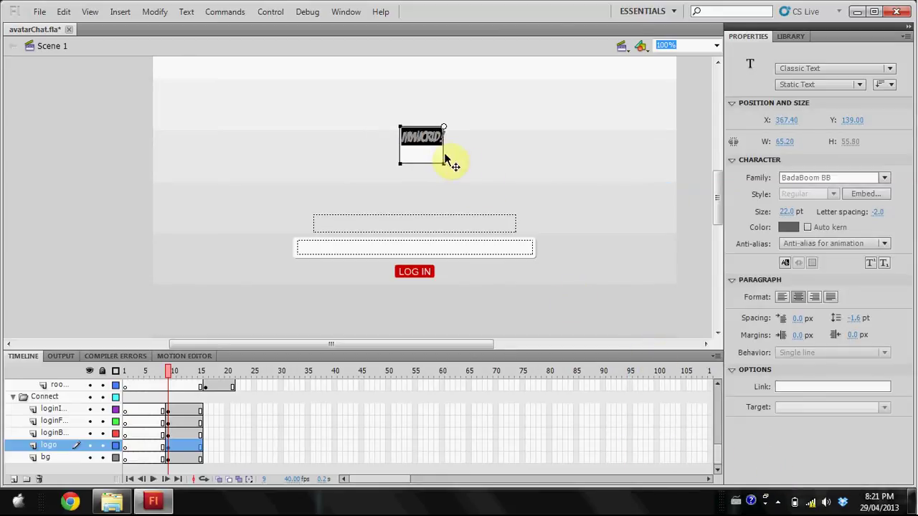
{"action": "left_click_drag", "start_coordinate": [797, 212], "coordinate": [817, 210]}
Step: Insert a space between "My" and "World!" in the title and save the document
{"action": "left_click", "coordinate": [394, 155]}
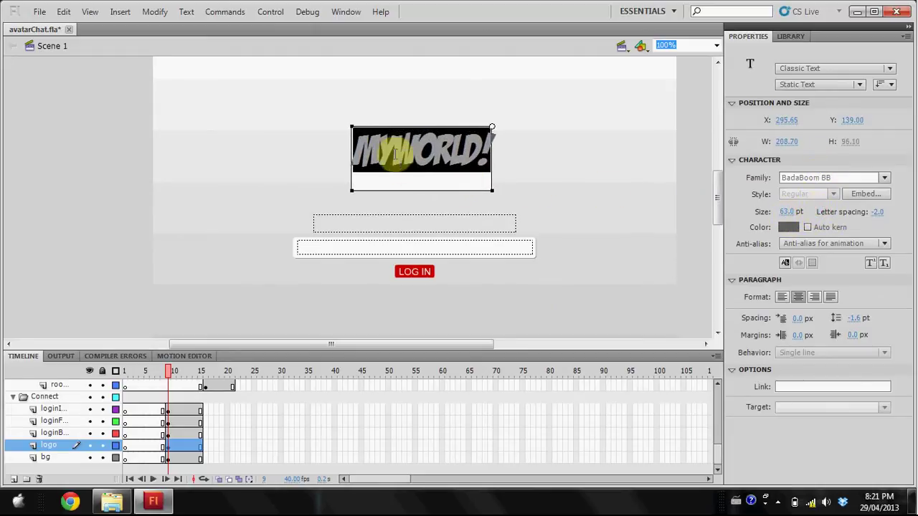
{"action": "left_click", "coordinate": [396, 155]}
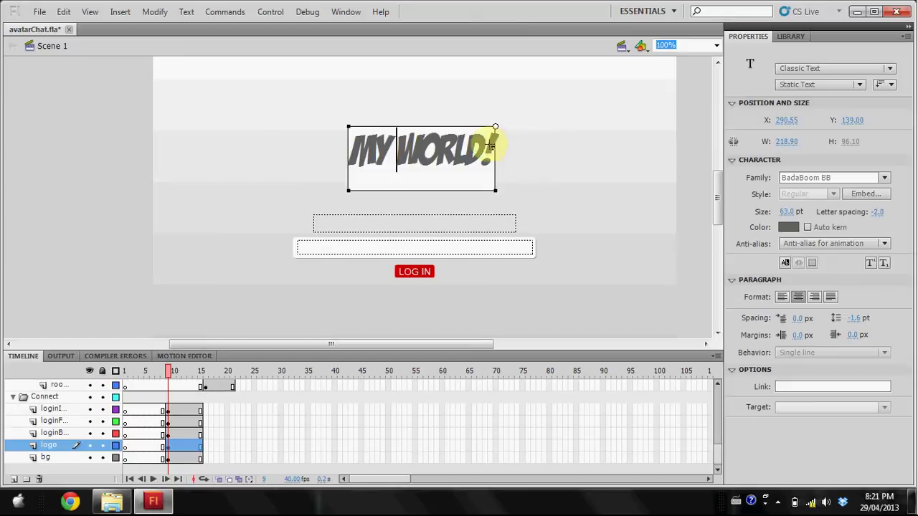
{"action": "key", "text": "Escape"}
{"action": "left_click", "coordinate": [39, 11]}
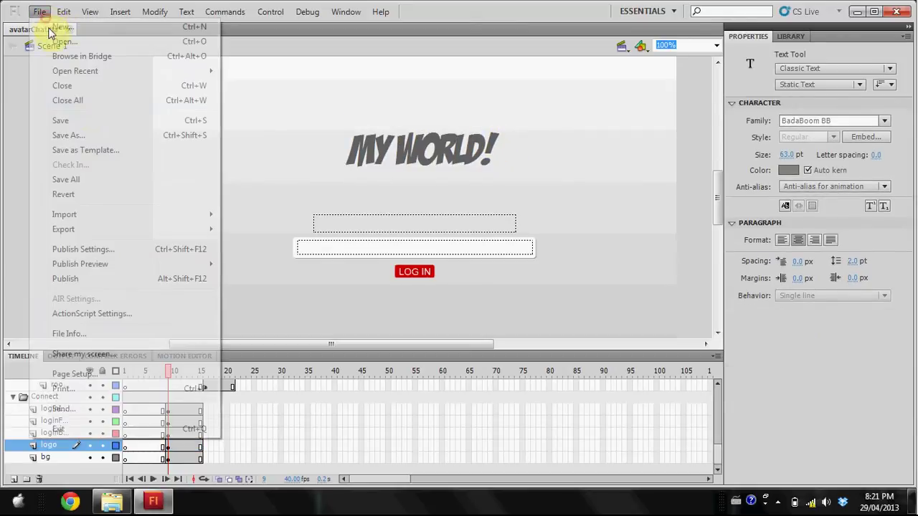
{"action": "left_click", "coordinate": [94, 120]}
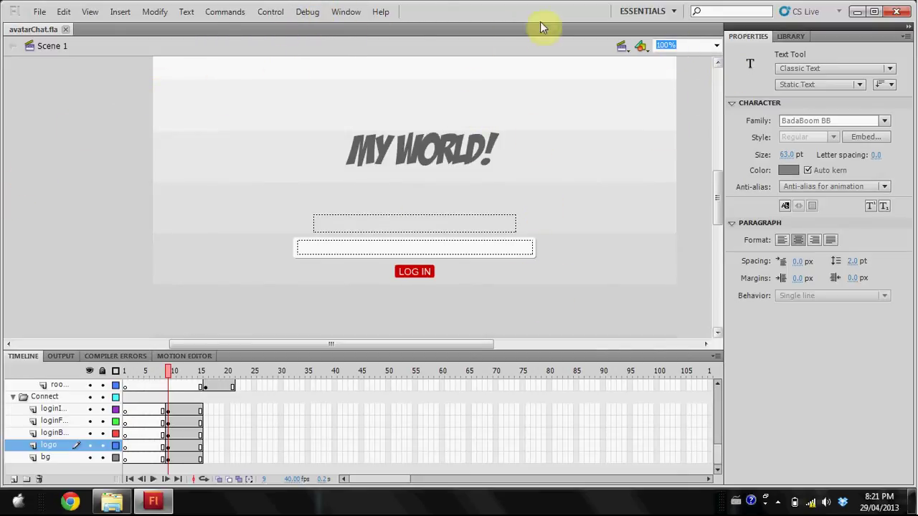
Step: Display the Tools panel and dock it along the left edge of the workspace
{"action": "left_click", "coordinate": [347, 12]}
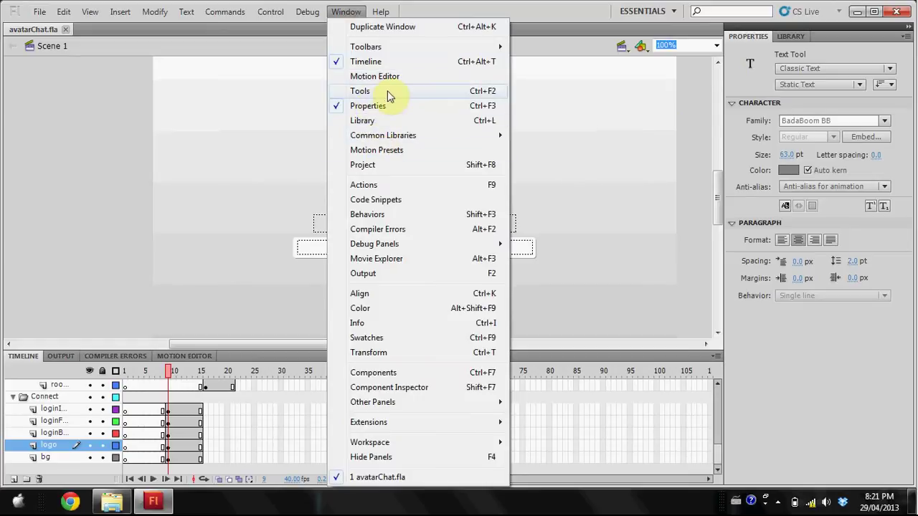
{"action": "left_click", "coordinate": [380, 91]}
{"action": "left_click_drag", "start_coordinate": [70, 36], "coordinate": [11, 138]}
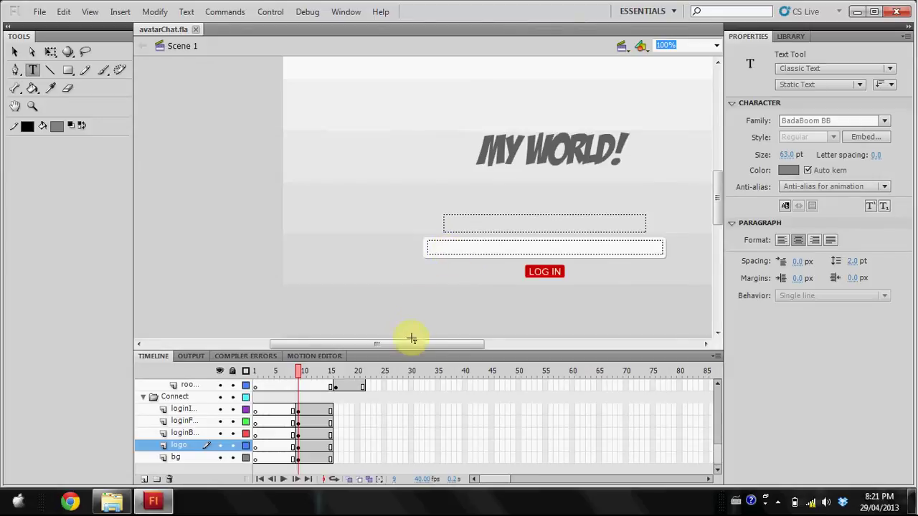
Step: Fit the stage in the window and delete the powered-by credit text with its website link from the footer
{"action": "left_click", "coordinate": [715, 45]}
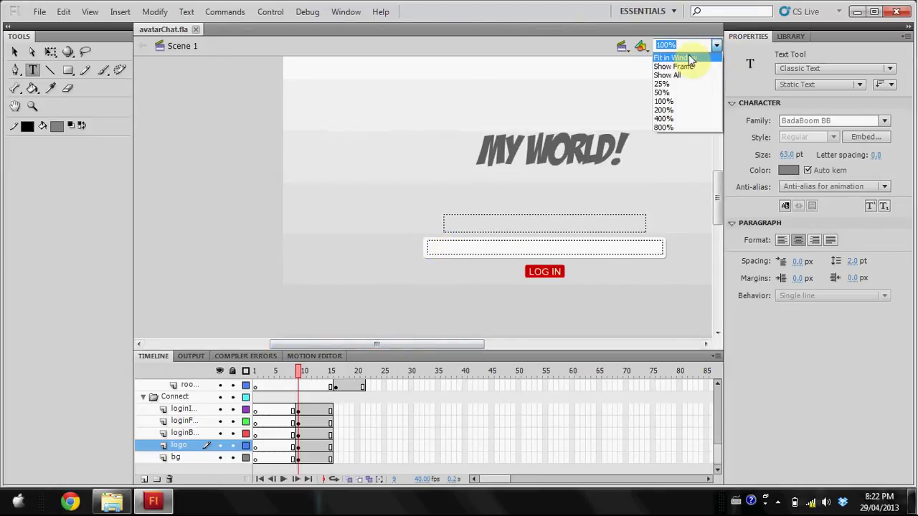
{"action": "left_click", "coordinate": [688, 59]}
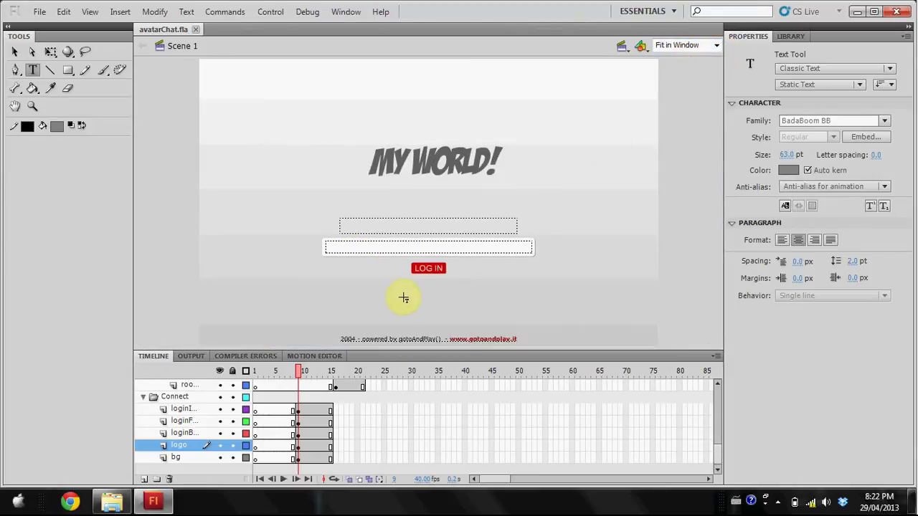
{"action": "left_click", "coordinate": [455, 337]}
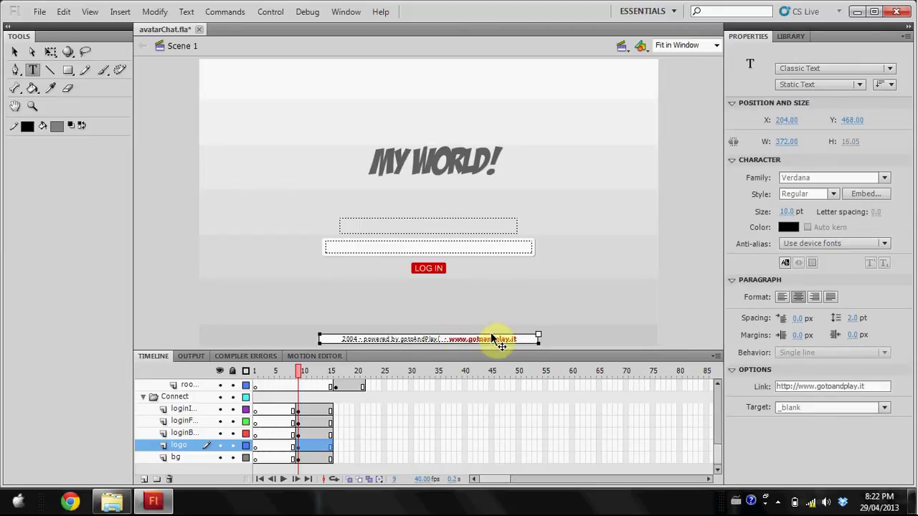
{"action": "left_click_drag", "start_coordinate": [526, 338], "coordinate": [236, 359]}
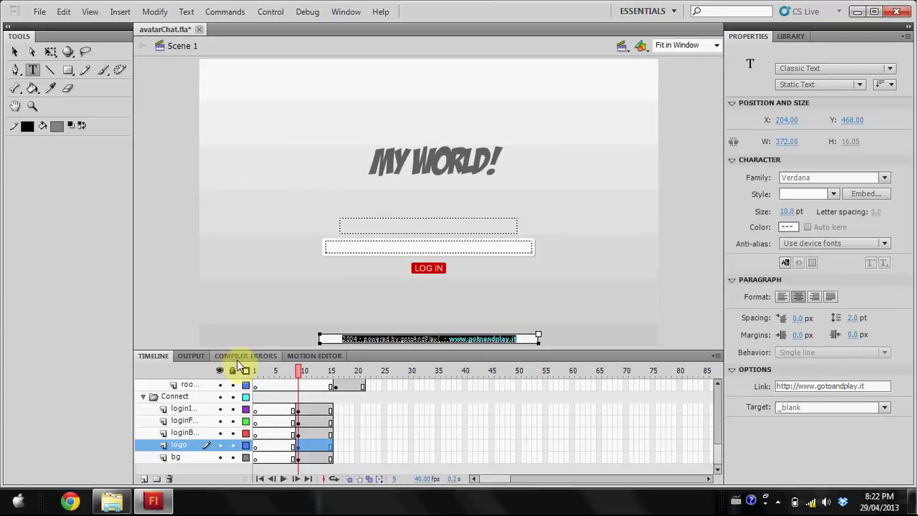
{"action": "key", "text": "Delete"}
{"action": "left_click", "coordinate": [406, 326]}
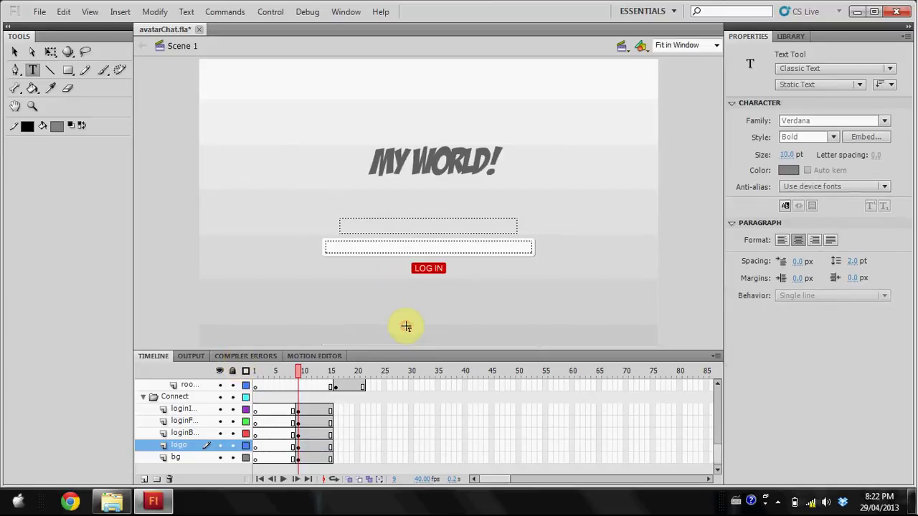
Step: Draw a rectangle of about 780 by 490 px covering the whole stage, on the layer that holds the status text field
{"action": "left_click", "coordinate": [15, 51]}
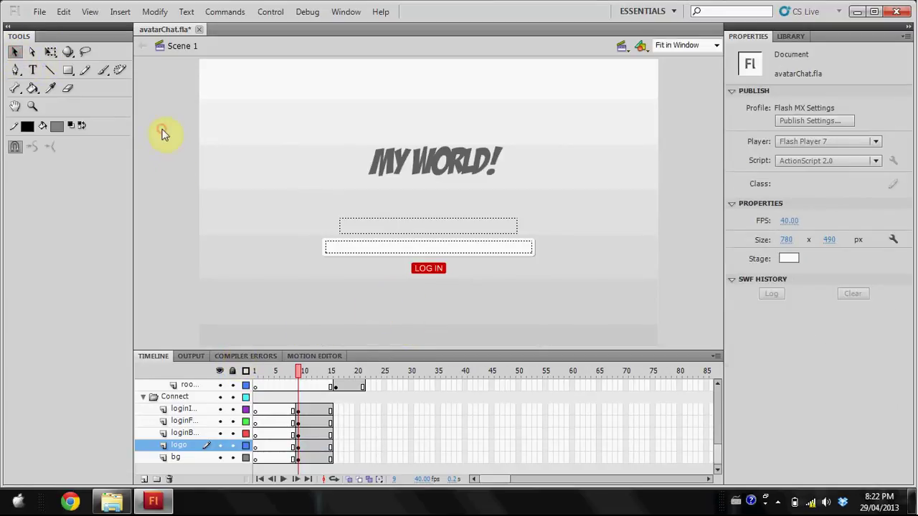
{"action": "left_click", "coordinate": [420, 226]}
{"action": "left_click_drag", "start_coordinate": [419, 226], "coordinate": [419, 227]}
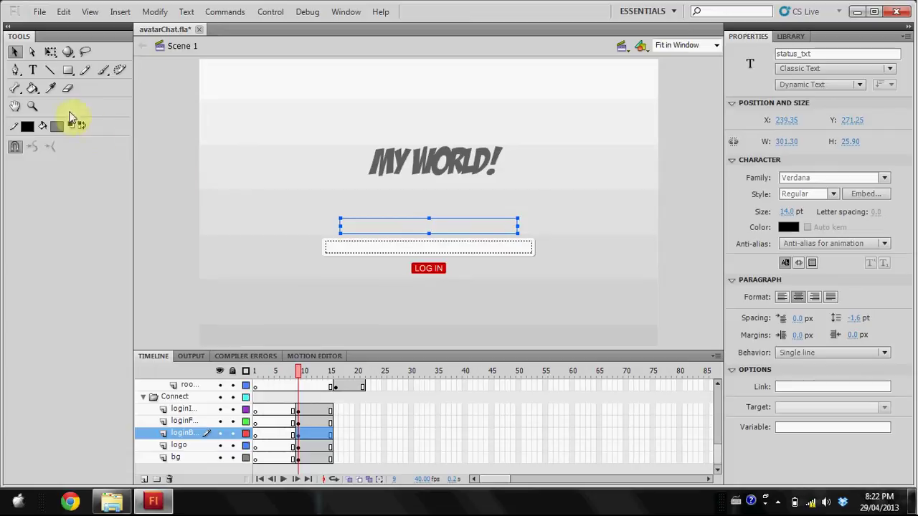
{"action": "left_click", "coordinate": [67, 71]}
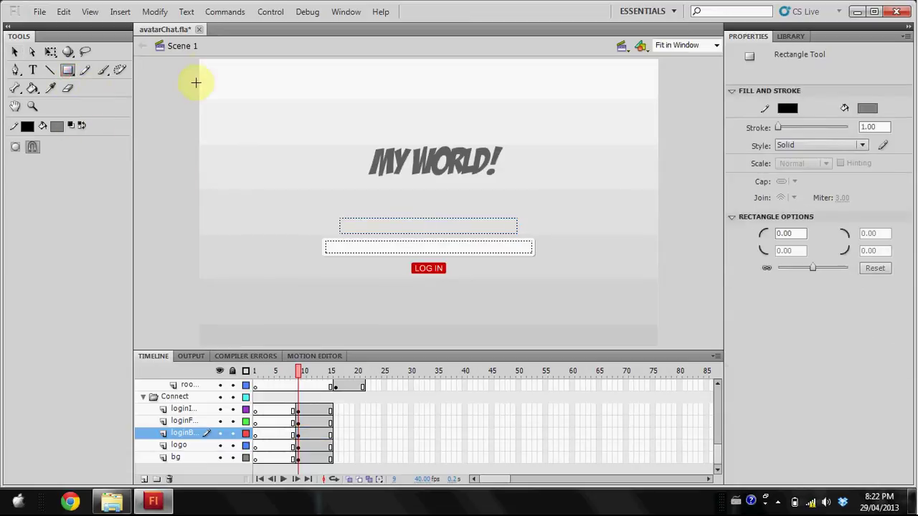
{"action": "left_click_drag", "start_coordinate": [200, 58], "coordinate": [658, 347]}
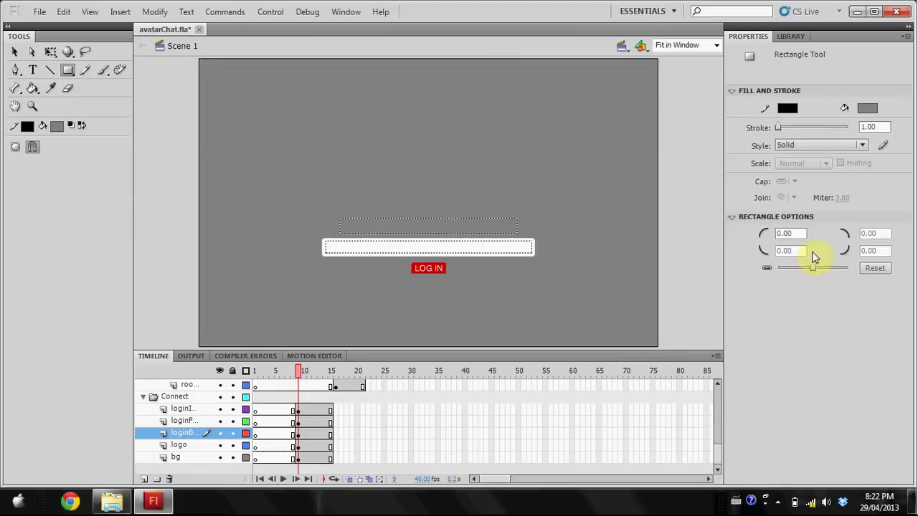
Step: Try a solid bright green fill on the full-stage rectangle, then undo it
{"action": "left_click", "coordinate": [866, 109]}
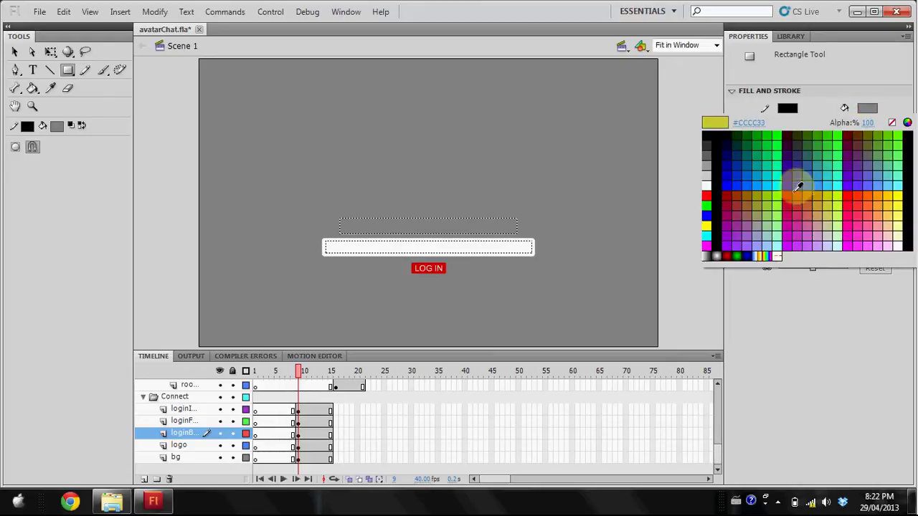
{"action": "left_click", "coordinate": [778, 137]}
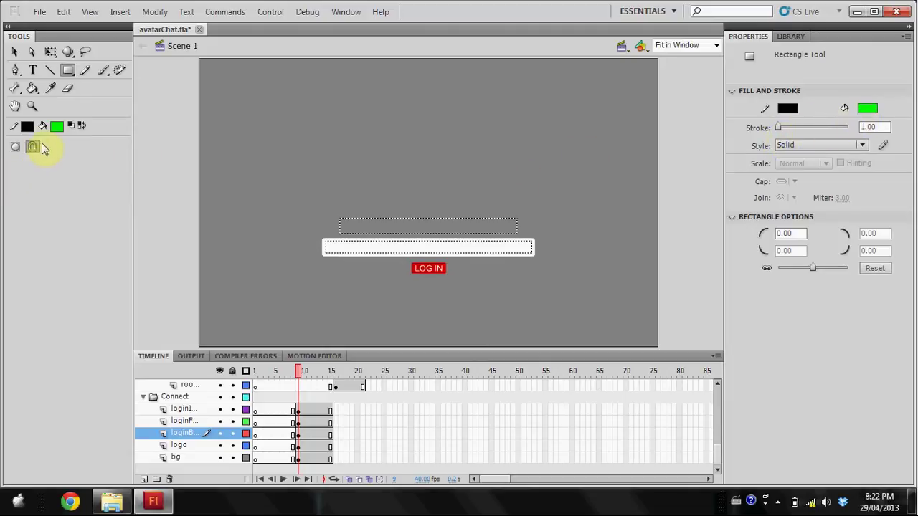
{"action": "left_click", "coordinate": [33, 87]}
{"action": "left_click", "coordinate": [256, 147]}
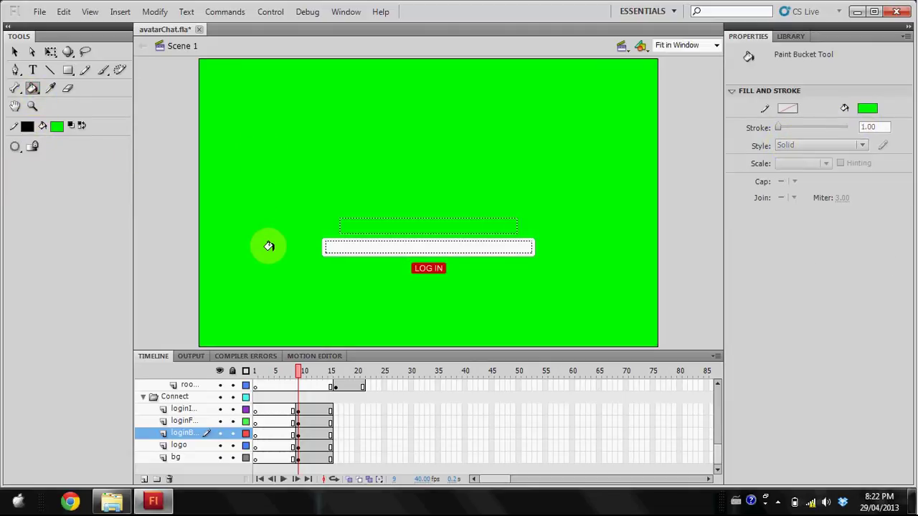
{"action": "key", "text": "ctrl+z"}
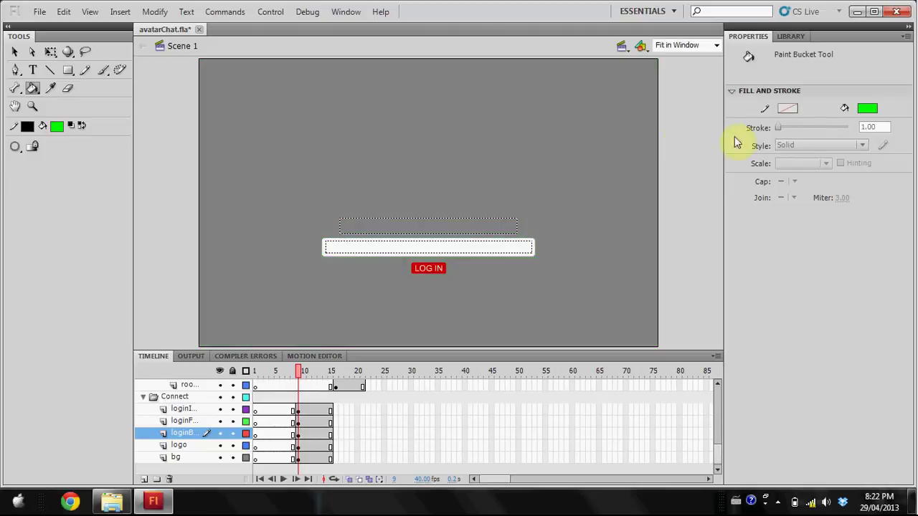
Step: Try a solid blue fill on the full-stage rectangle, then undo it
{"action": "left_click", "coordinate": [867, 109]}
{"action": "left_click", "coordinate": [726, 183]}
{"action": "left_click", "coordinate": [565, 212]}
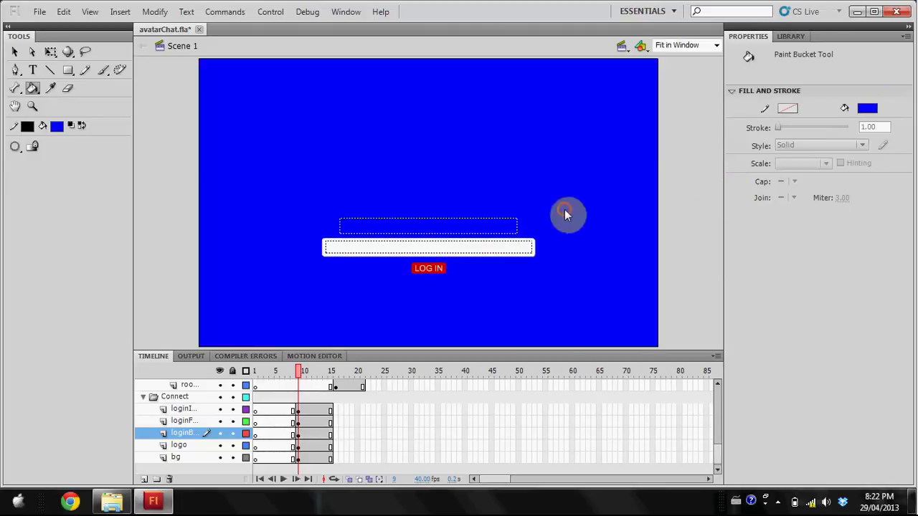
{"action": "key", "text": "ctrl+z"}
Step: Try a solid bluish-green fill on the full-stage rectangle, then undo it
{"action": "left_click", "coordinate": [868, 109]}
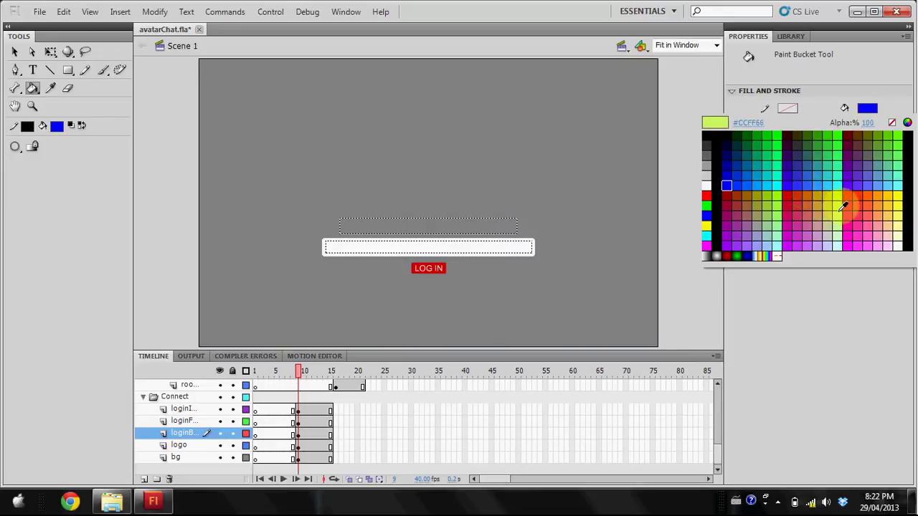
{"action": "left_click", "coordinate": [745, 251]}
{"action": "left_click", "coordinate": [624, 219]}
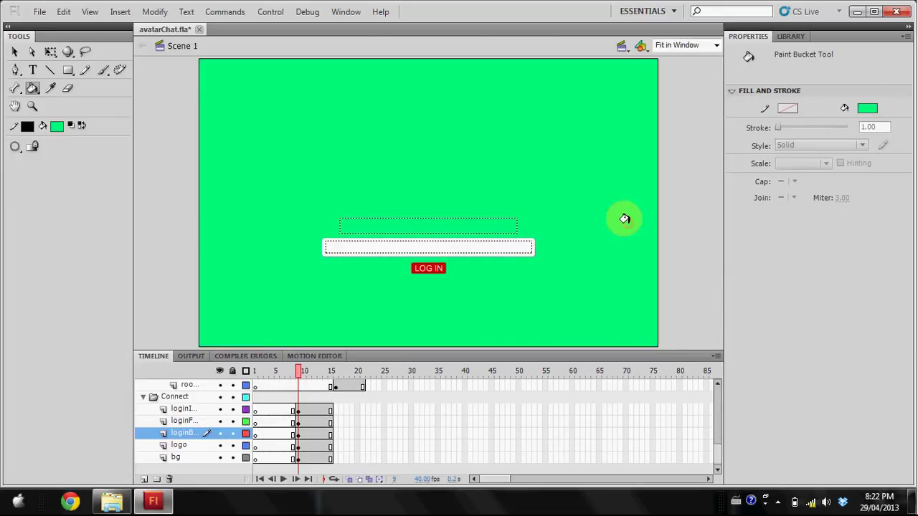
{"action": "key", "text": "ctrl+z"}
Step: Fill the full-stage rectangle with the preset green-to-black radial gradient, centring its highlight just above the status text field
{"action": "left_click", "coordinate": [866, 109]}
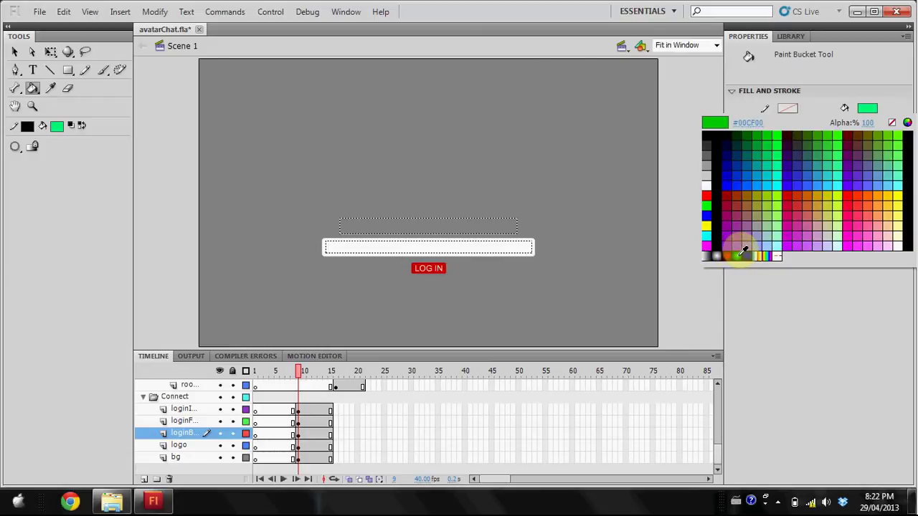
{"action": "left_click", "coordinate": [737, 254]}
{"action": "left_click", "coordinate": [502, 172]}
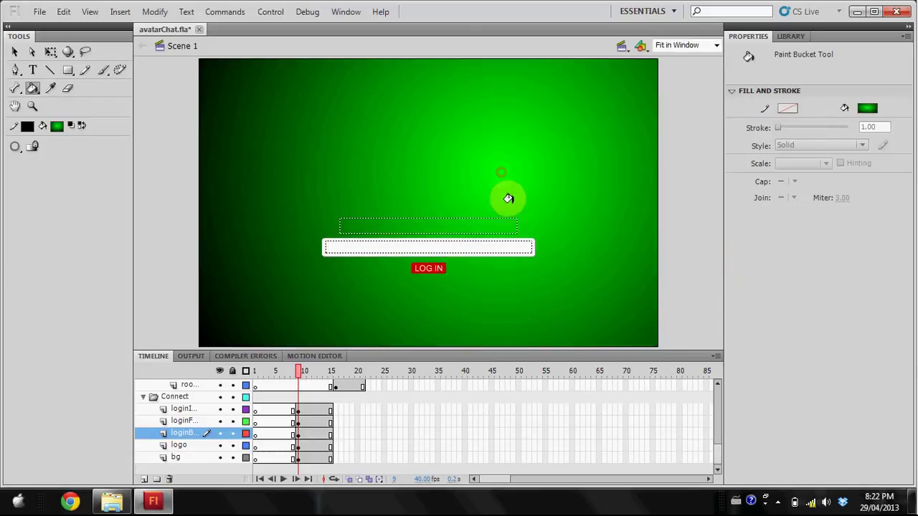
{"action": "left_click", "coordinate": [423, 199]}
{"action": "left_click", "coordinate": [438, 197]}
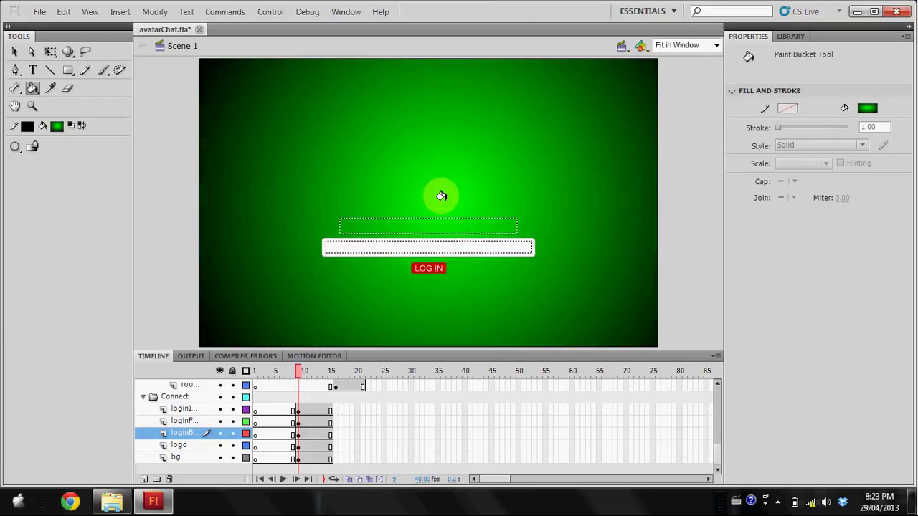
Step: Convert the gradient fill to a movie clip symbol named BG
{"action": "left_click", "coordinate": [15, 52]}
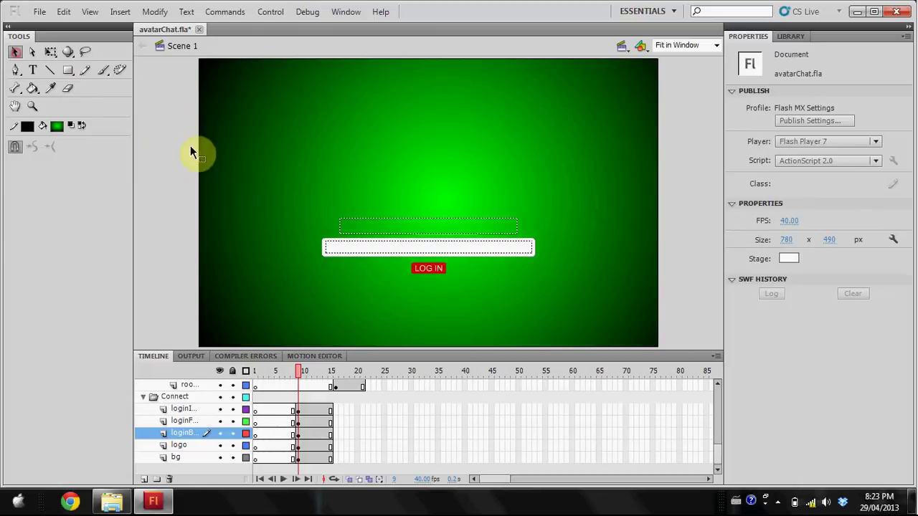
{"action": "left_click", "coordinate": [367, 197]}
{"action": "right_click", "coordinate": [269, 167]}
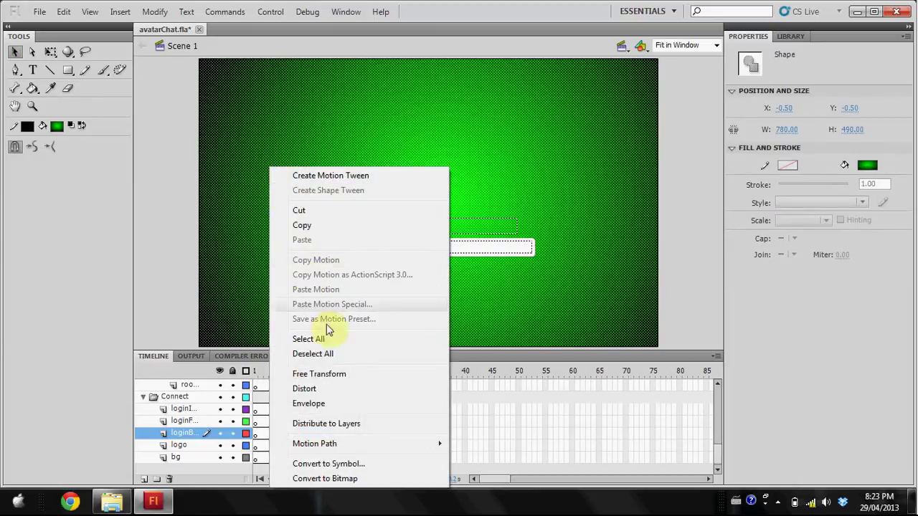
{"action": "left_click", "coordinate": [332, 464]}
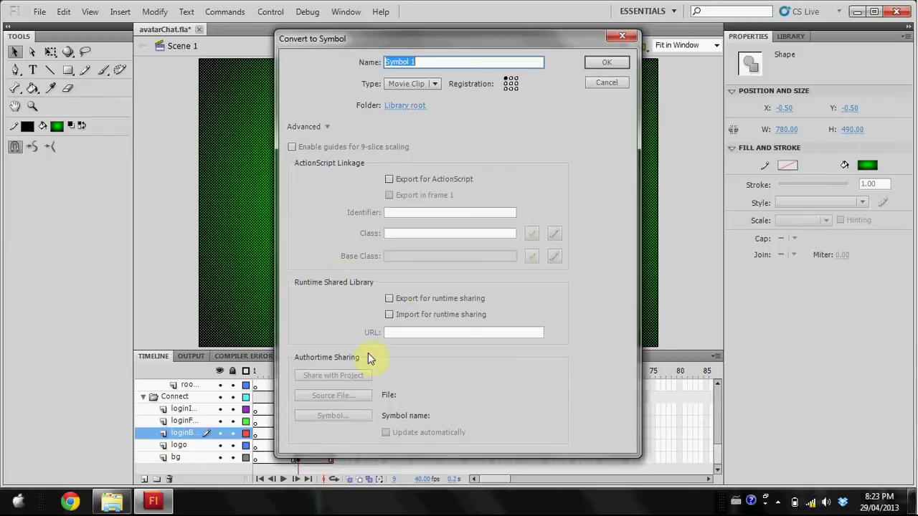
{"action": "type", "text": "BG"}
{"action": "left_click", "coordinate": [608, 62]}
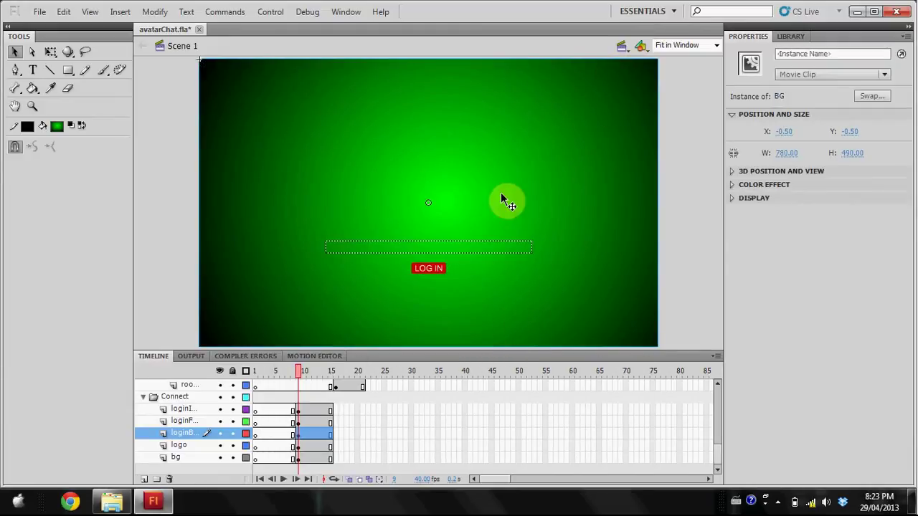
Step: Send the BG movie clip to the back of its layer, behind the login box, and deselect it
{"action": "right_click", "coordinate": [538, 173]}
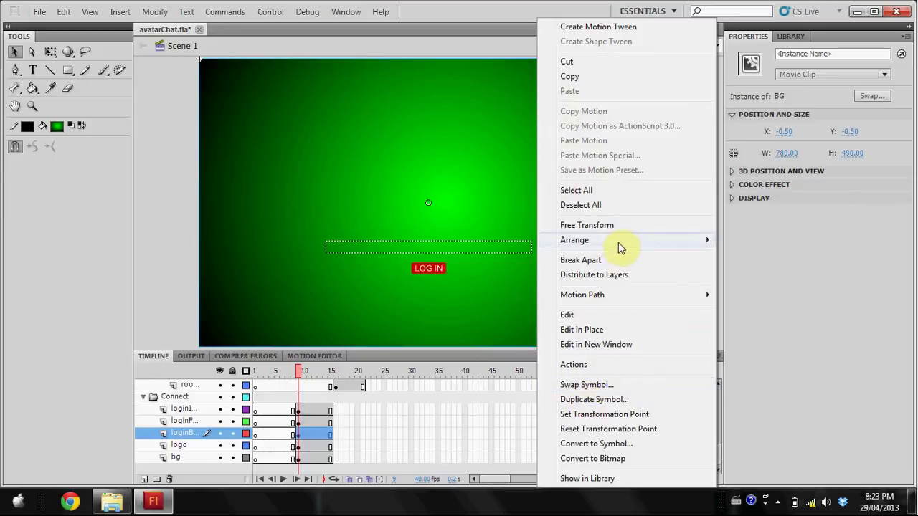
{"action": "mouse_move", "coordinate": [614, 241]}
{"action": "left_click", "coordinate": [766, 284]}
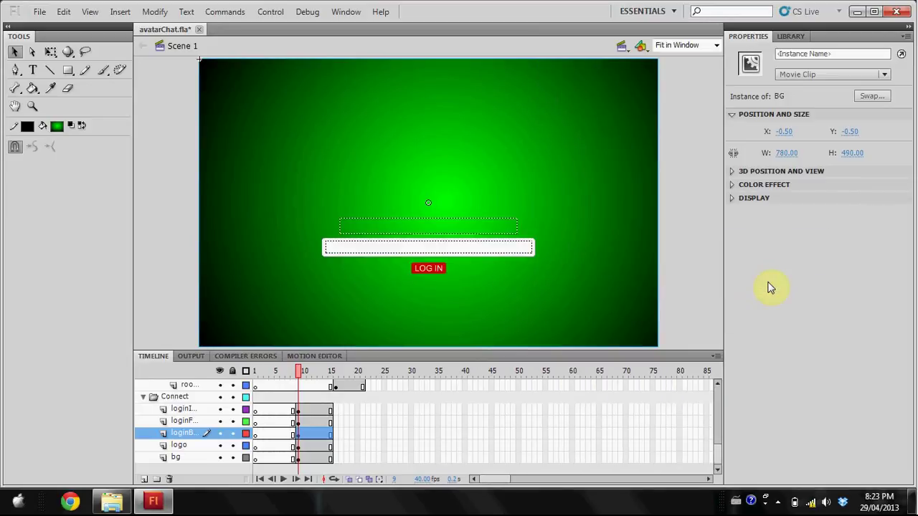
{"action": "right_click", "coordinate": [554, 250]}
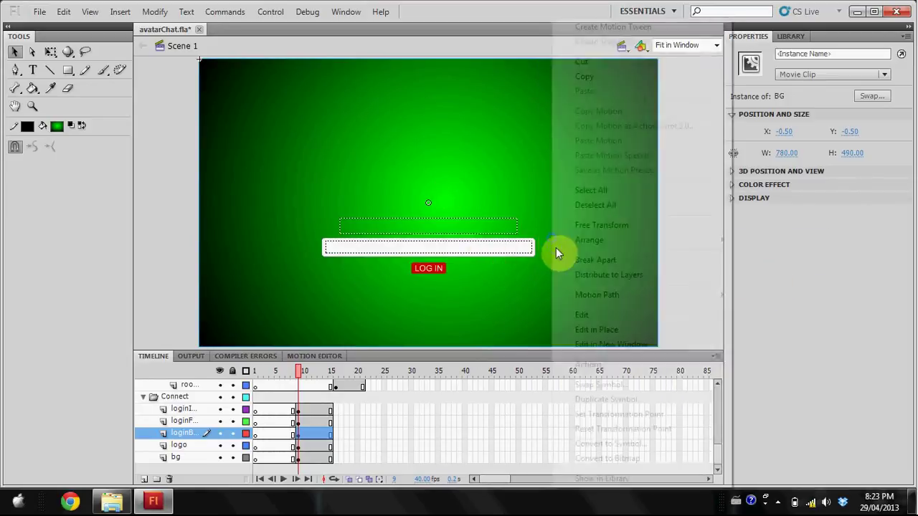
{"action": "mouse_move", "coordinate": [708, 241]}
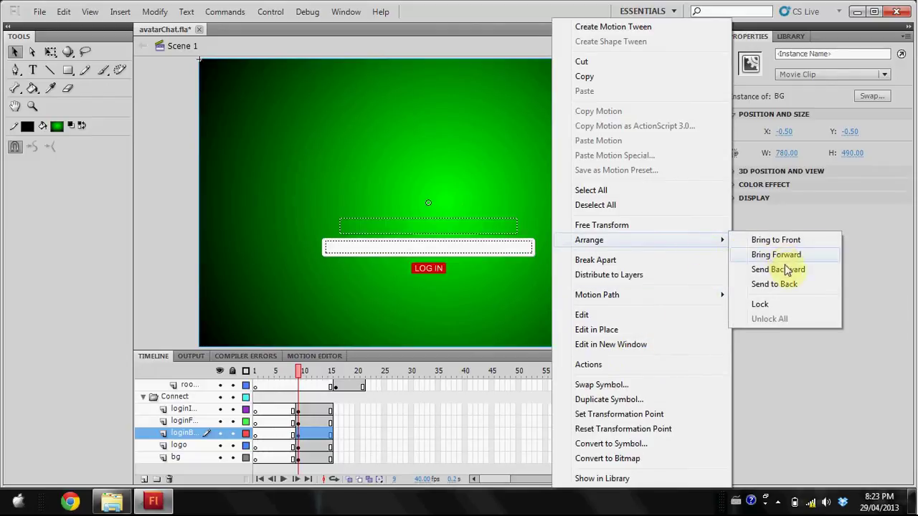
{"action": "left_click", "coordinate": [792, 286]}
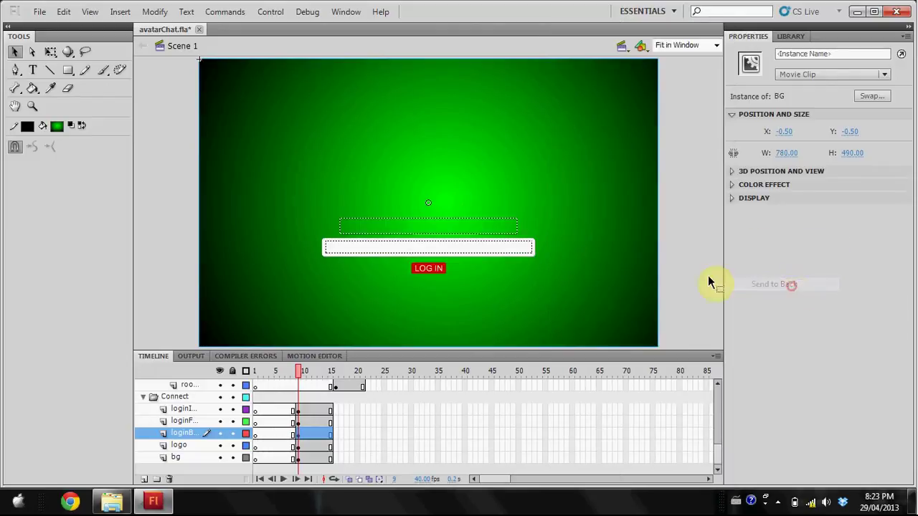
{"action": "left_click", "coordinate": [185, 194]}
Step: Open the LOG IN button symbol for editing in place
{"action": "left_click", "coordinate": [33, 86]}
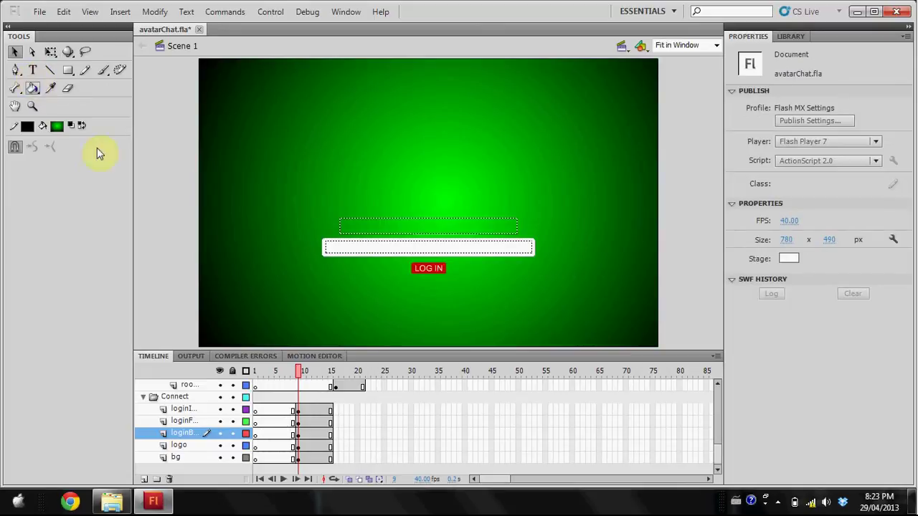
{"action": "left_click", "coordinate": [434, 271]}
{"action": "left_click", "coordinate": [185, 238]}
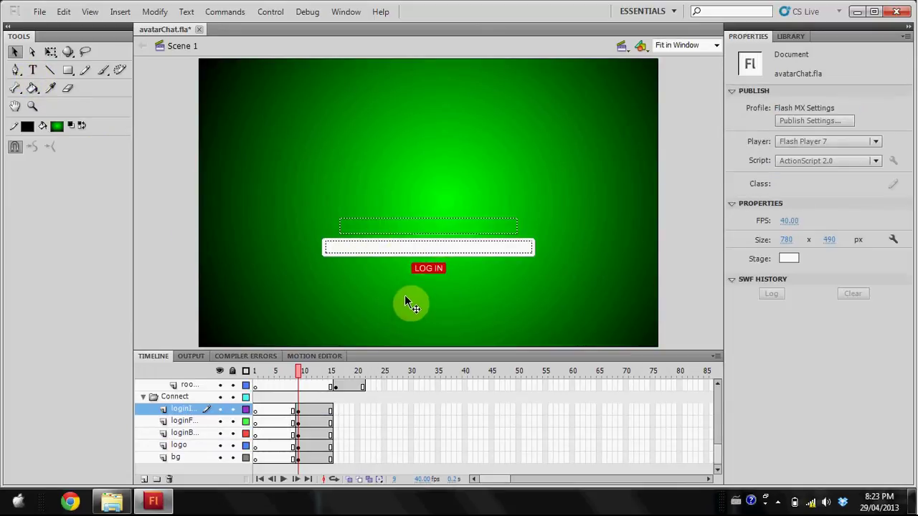
{"action": "left_click", "coordinate": [429, 269]}
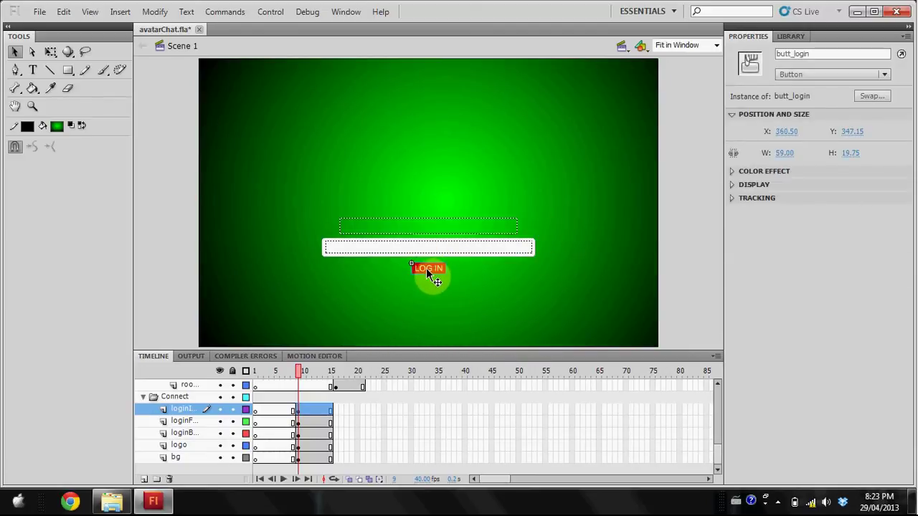
{"action": "left_click", "coordinate": [791, 37]}
{"action": "left_click", "coordinate": [750, 37]}
{"action": "double_click", "coordinate": [420, 269]}
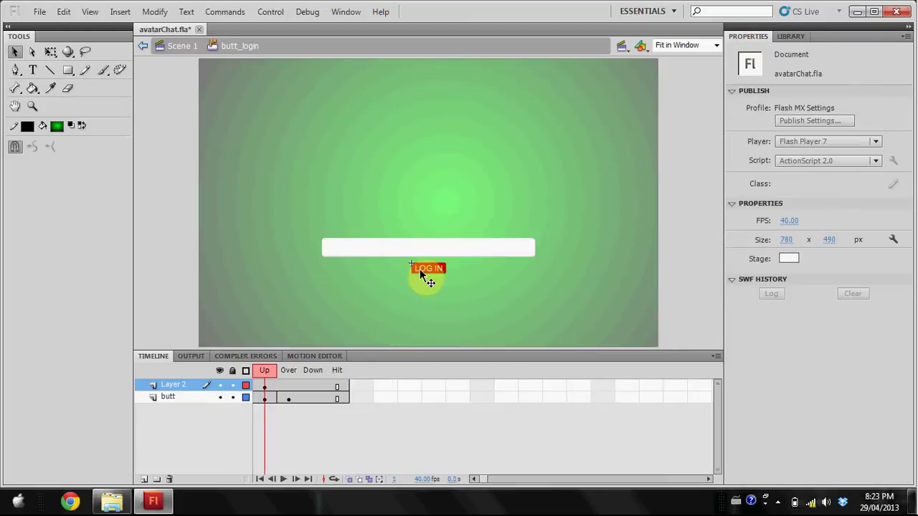
Step: Replace the button's LOG IN label with PLAY
{"action": "double_click", "coordinate": [418, 269]}
{"action": "left_click", "coordinate": [405, 274]}
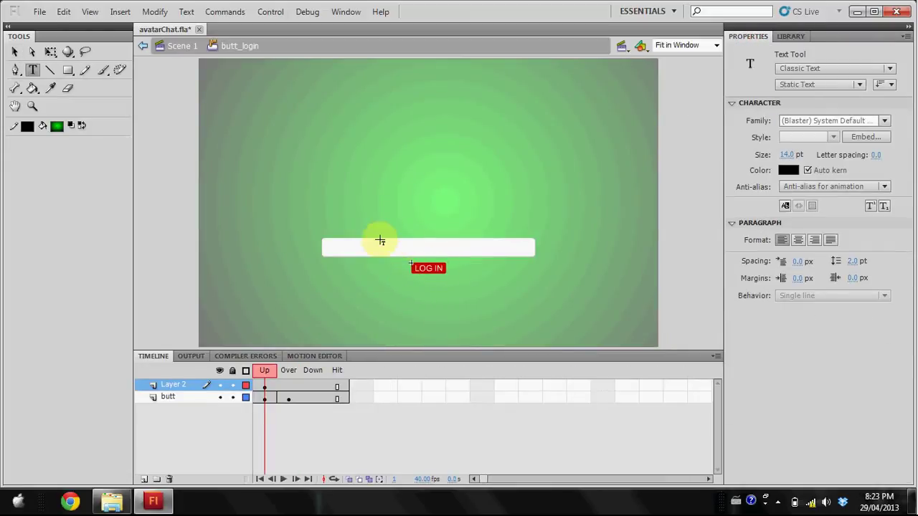
{"action": "key", "text": "ctrl+equal"}
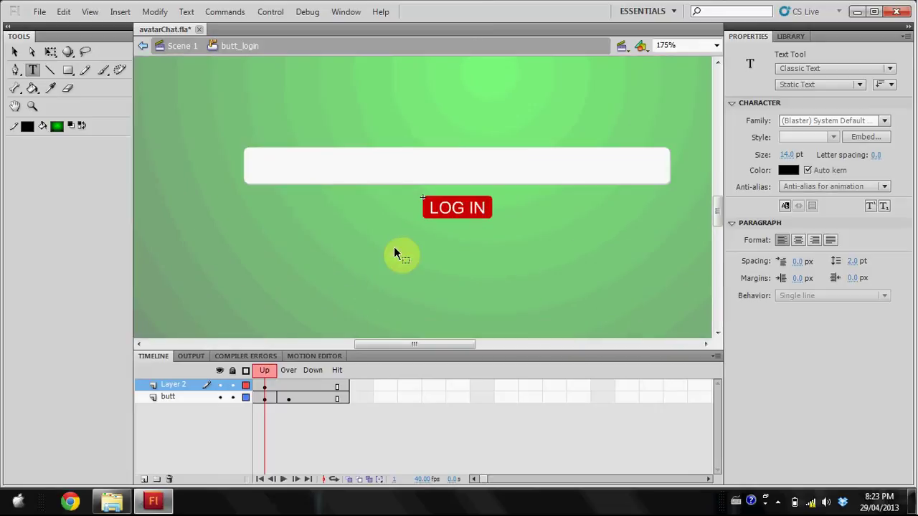
{"action": "key", "text": "ctrl+equal"}
{"action": "left_click_drag", "start_coordinate": [440, 216], "coordinate": [595, 225]}
{"action": "type", "text": "PLAY"}
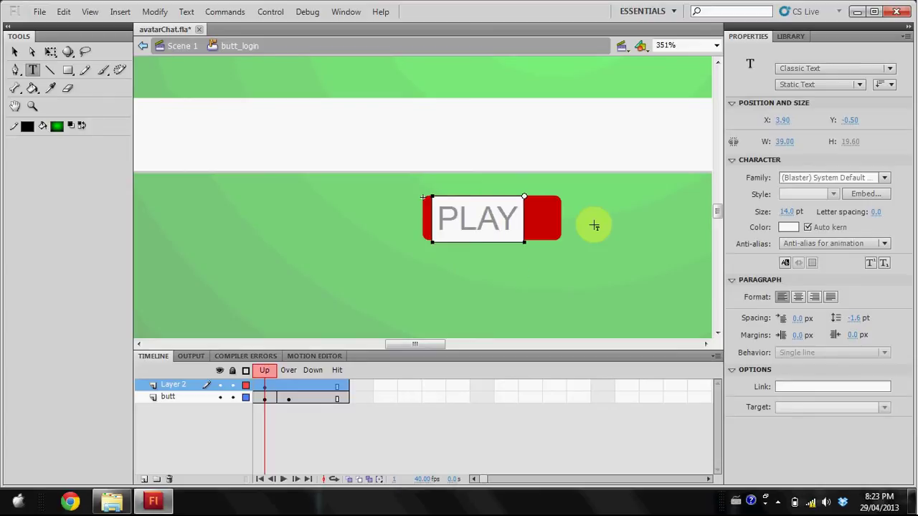
{"action": "key", "text": "Return"}
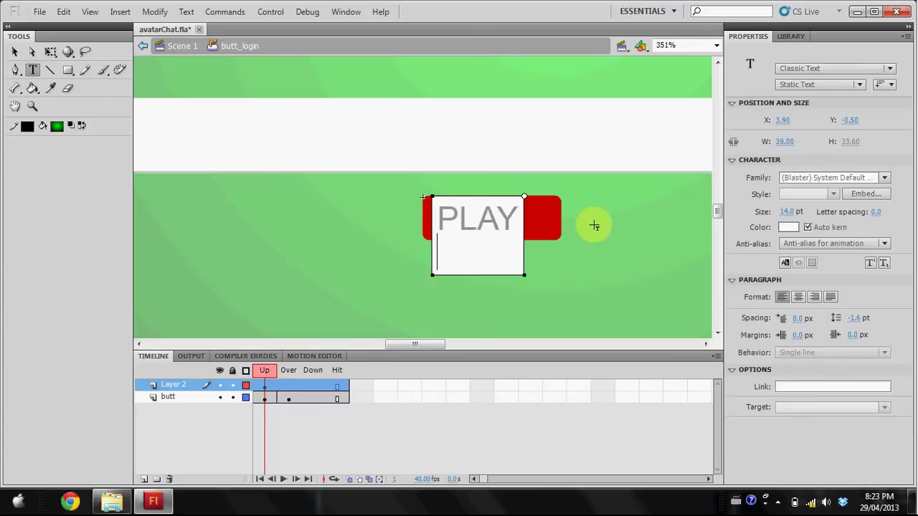
{"action": "left_click", "coordinate": [369, 218]}
Step: Set the font of the PLAY label to Nightclub BTN
{"action": "left_click", "coordinate": [478, 216]}
{"action": "left_click_drag", "start_coordinate": [519, 216], "coordinate": [430, 217]}
{"action": "left_click", "coordinate": [884, 177]}
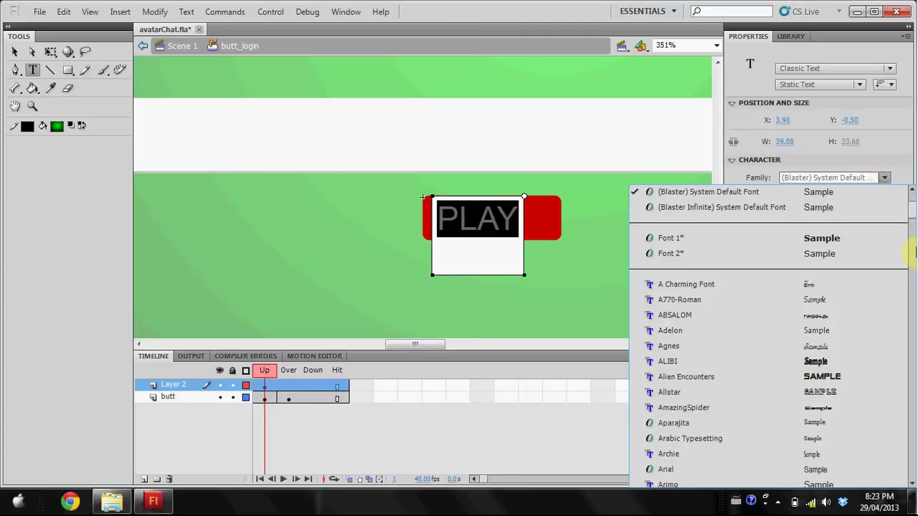
{"action": "scroll", "coordinate": [903, 300], "scroll_direction": "down", "scroll_amount": 5}
{"action": "scroll", "coordinate": [903, 300], "scroll_direction": "down", "scroll_amount": 10}
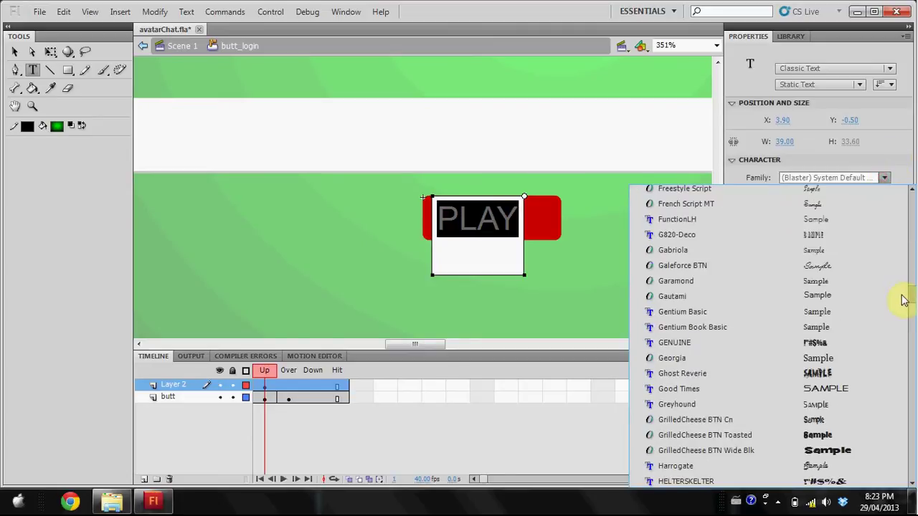
{"action": "scroll", "coordinate": [907, 322], "scroll_direction": "down", "scroll_amount": 20}
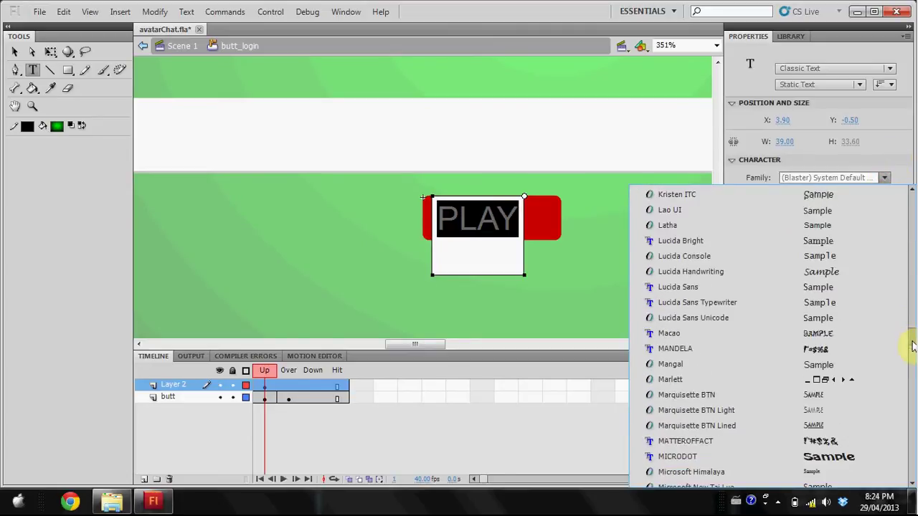
{"action": "scroll", "coordinate": [913, 349], "scroll_direction": "down", "scroll_amount": 13}
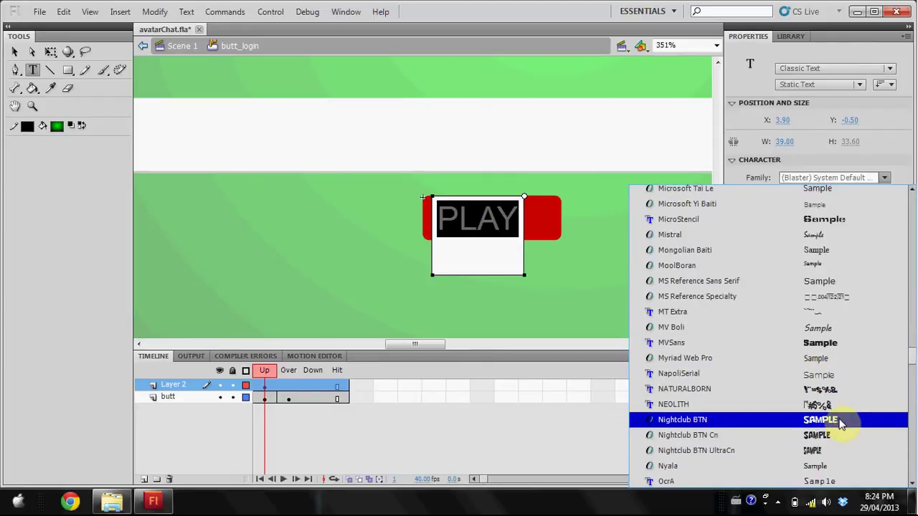
{"action": "left_click", "coordinate": [841, 422]}
Step: Reposition the PLAY label so it sits centred on the red button shape
{"action": "left_click", "coordinate": [486, 181]}
{"action": "left_click", "coordinate": [462, 222]}
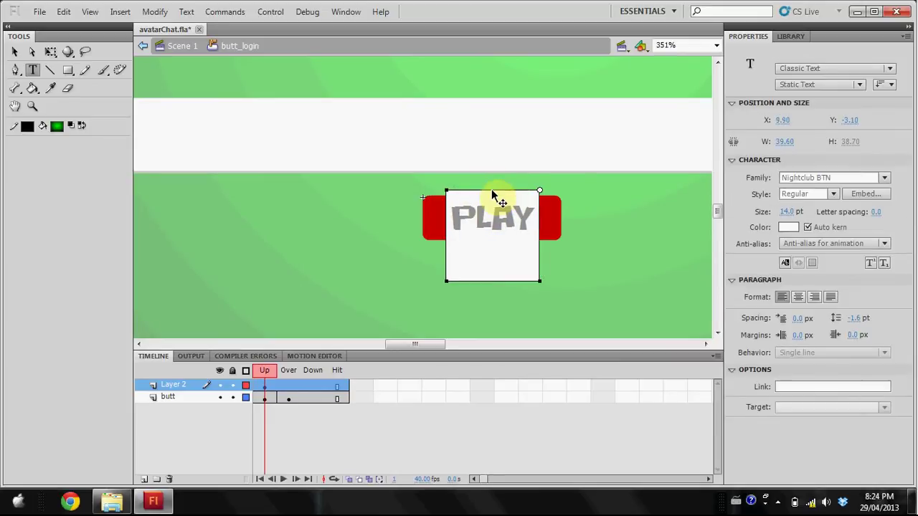
{"action": "left_click", "coordinate": [381, 218]}
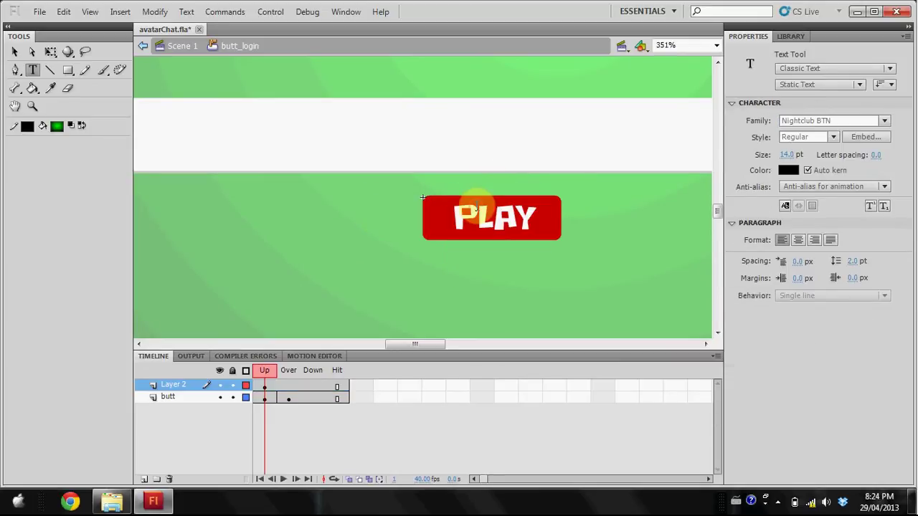
{"action": "left_click", "coordinate": [477, 188]}
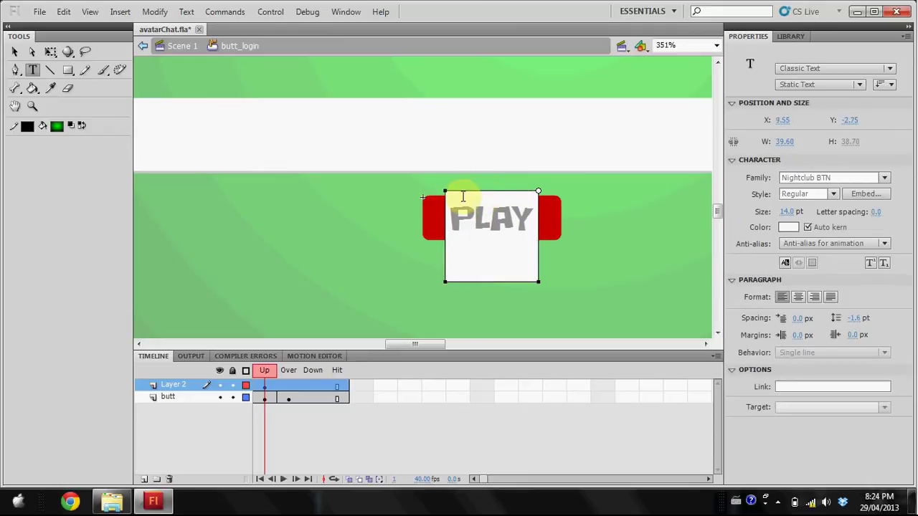
{"action": "left_click", "coordinate": [390, 228]}
Step: Change the fill of the button's background shape to a darker solid red
{"action": "left_click", "coordinate": [428, 214]}
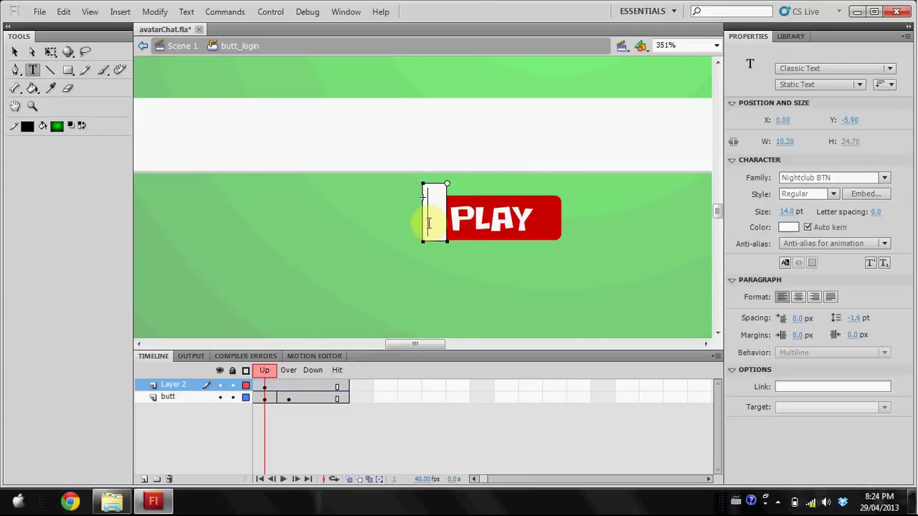
{"action": "left_click", "coordinate": [15, 54]}
{"action": "left_click", "coordinate": [430, 215]}
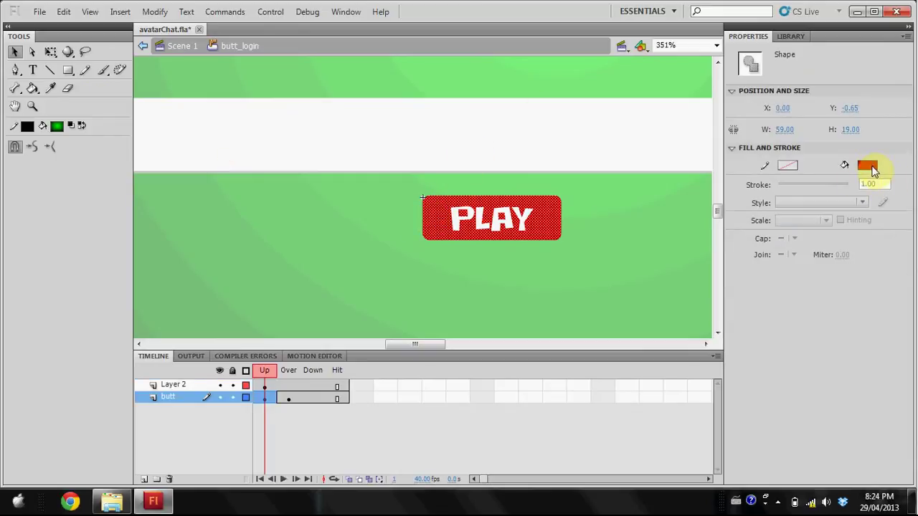
{"action": "left_click", "coordinate": [871, 167]}
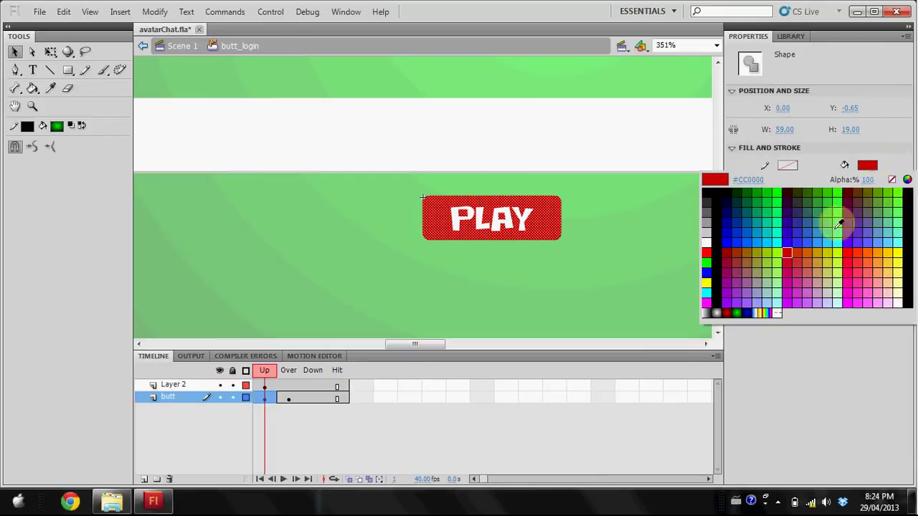
{"action": "left_click", "coordinate": [733, 307]}
{"action": "left_click", "coordinate": [613, 283]}
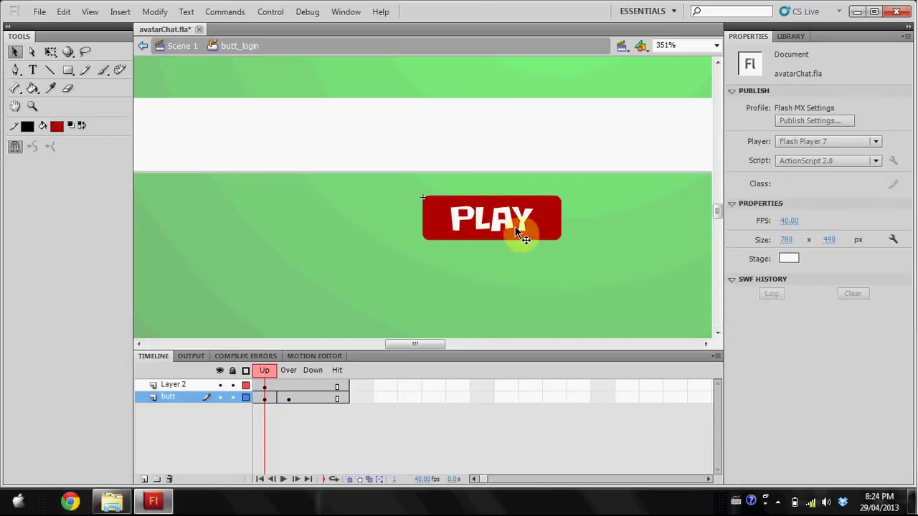
Step: Fill the button's background shape with the red-to-black radial gradient using the Paint Bucket tool
{"action": "left_click", "coordinate": [32, 88]}
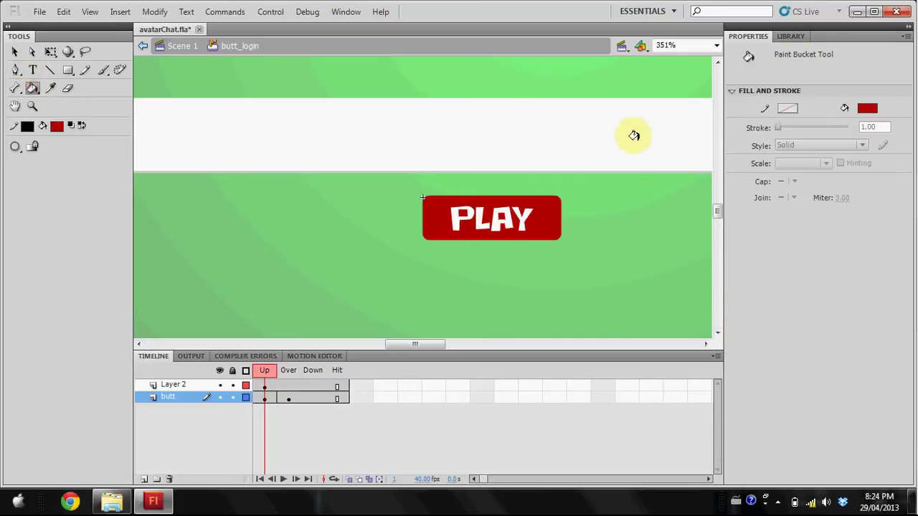
{"action": "left_click", "coordinate": [867, 108]}
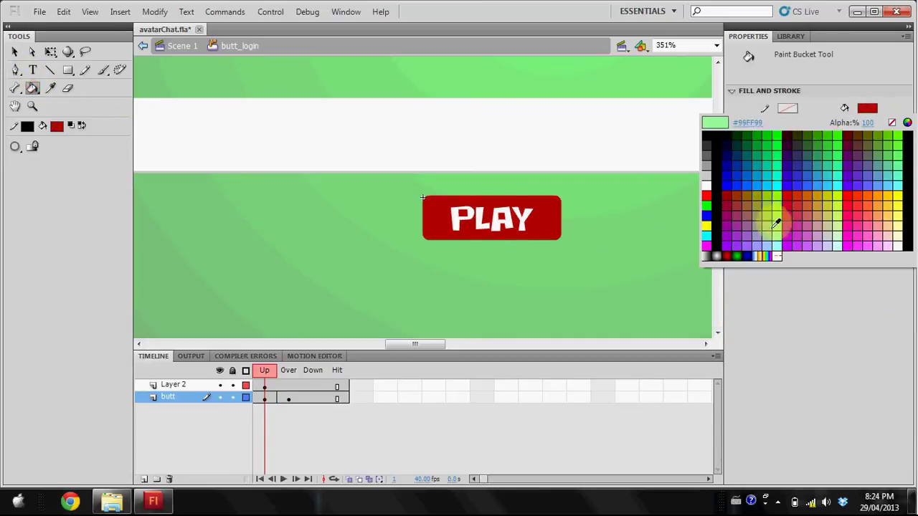
{"action": "left_click", "coordinate": [727, 256]}
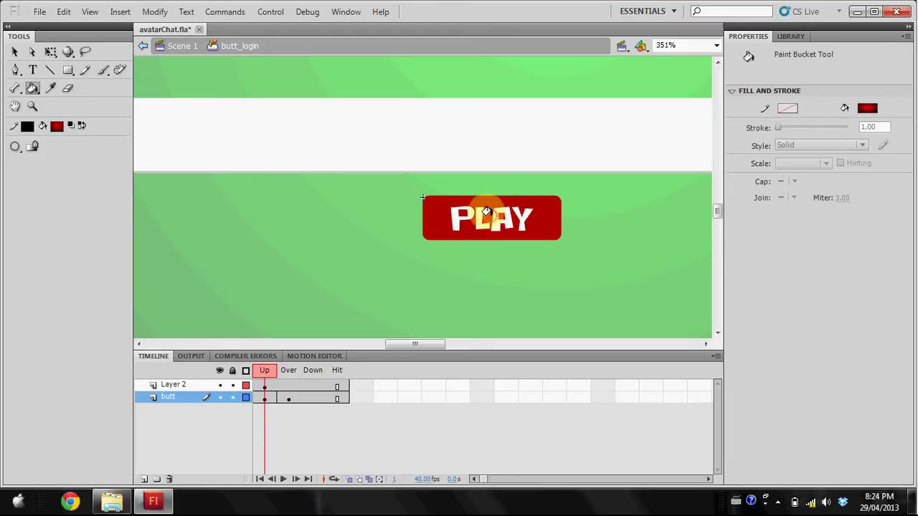
{"action": "left_click", "coordinate": [497, 230]}
Step: Return to Scene 1 and set the PLAY button's X position to 370.5
{"action": "left_click", "coordinate": [183, 46]}
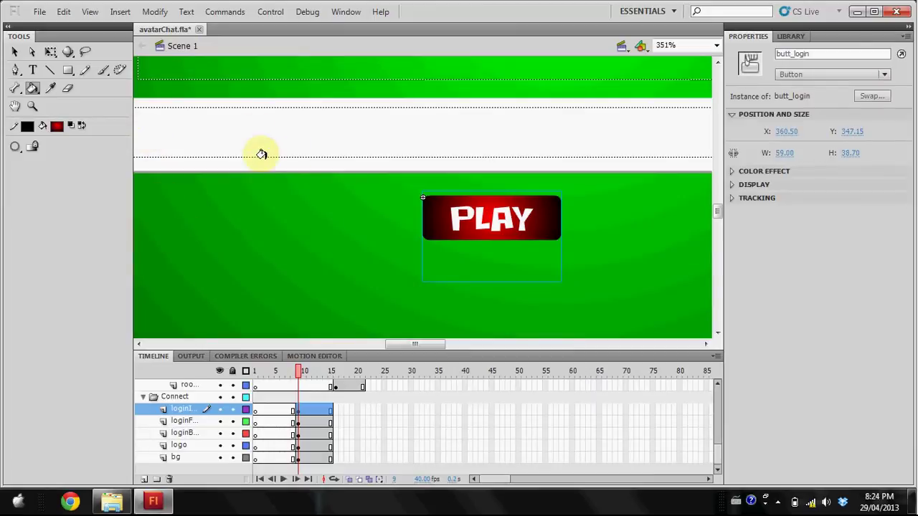
{"action": "key", "text": "ctrl+minus"}
{"action": "key", "text": "ctrl+minus"}
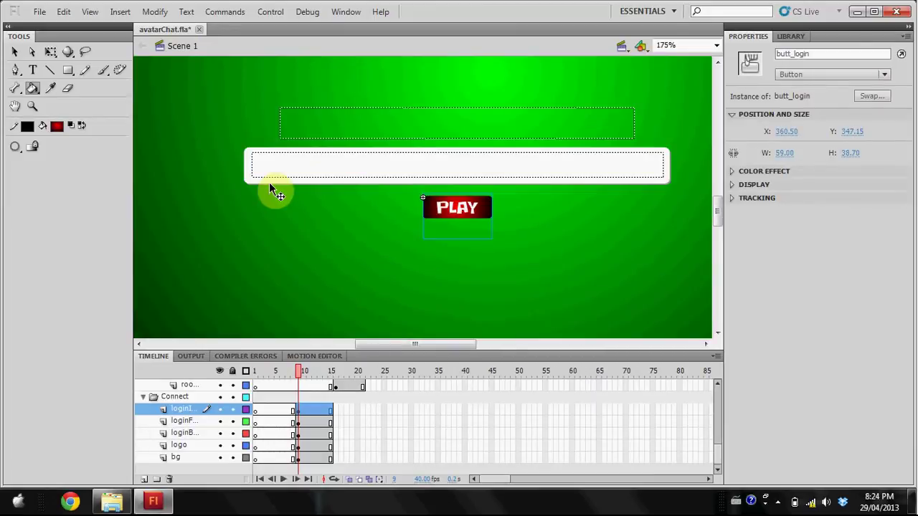
{"action": "left_click", "coordinate": [716, 45]}
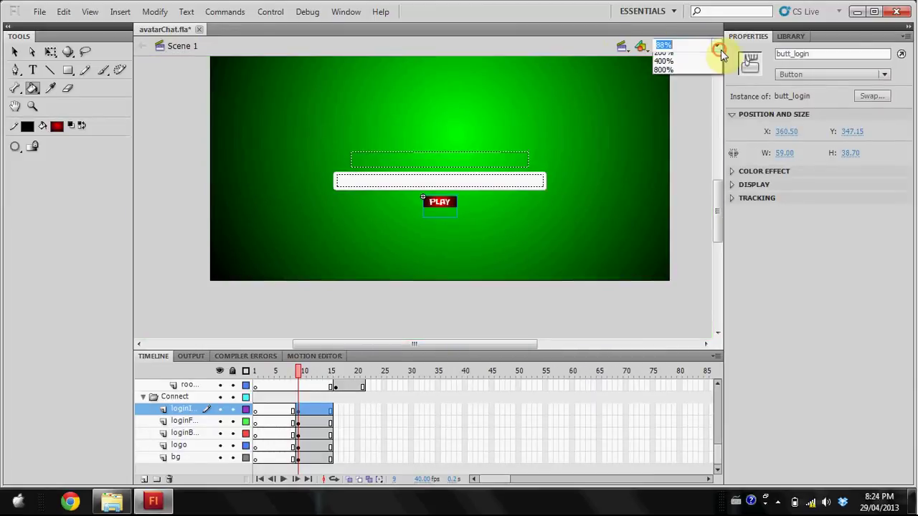
{"action": "left_click", "coordinate": [674, 57]}
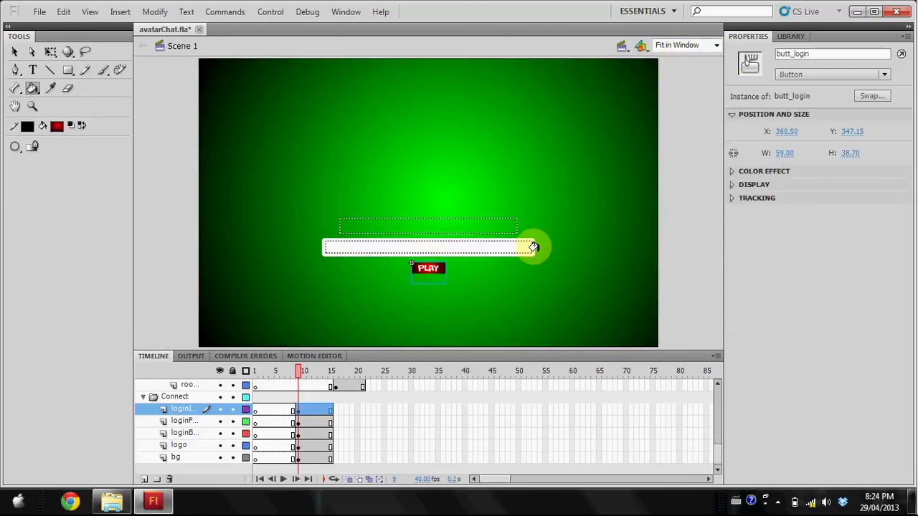
{"action": "left_click", "coordinate": [15, 52]}
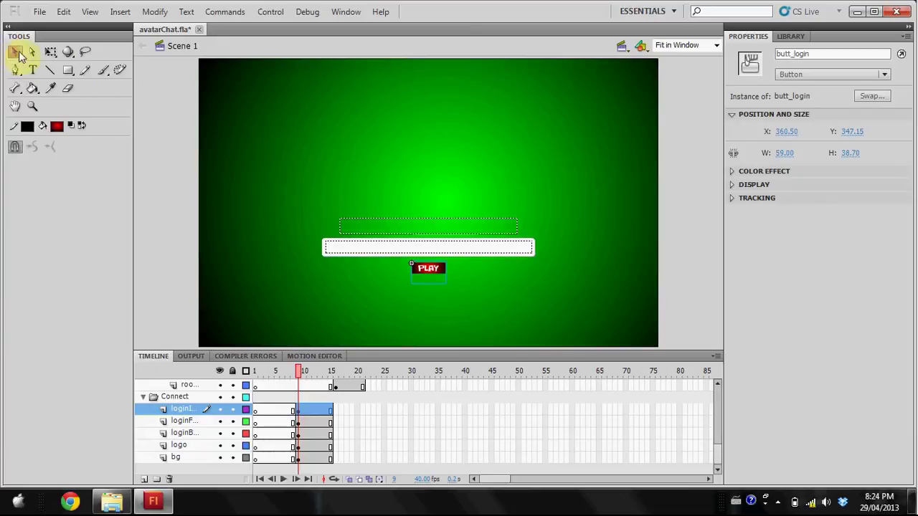
{"action": "left_click", "coordinate": [795, 136]}
{"action": "left_click", "coordinate": [785, 130]}
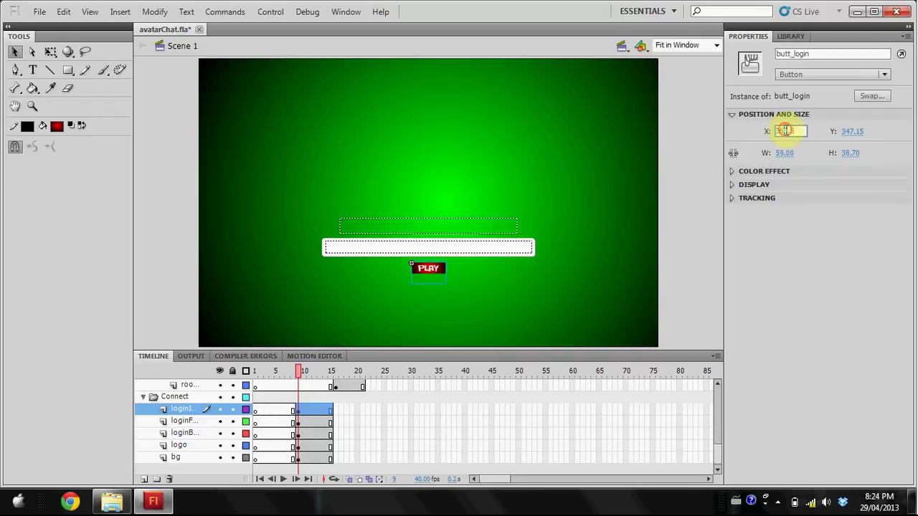
{"action": "key", "text": "BackSpace"}
{"action": "type", "text": "7"}
{"action": "key", "text": "Return"}
Step: Try the PLAY button at X 380.5 and Y 380.15, then restore its previous position
{"action": "left_click", "coordinate": [784, 131]}
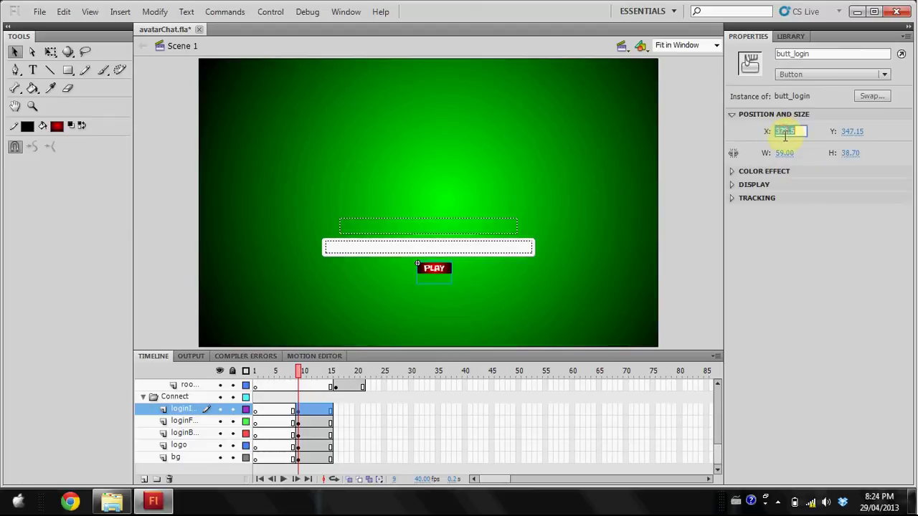
{"action": "type", "text": "380.5"}
{"action": "key", "text": "Return"}
{"action": "left_click", "coordinate": [853, 132]}
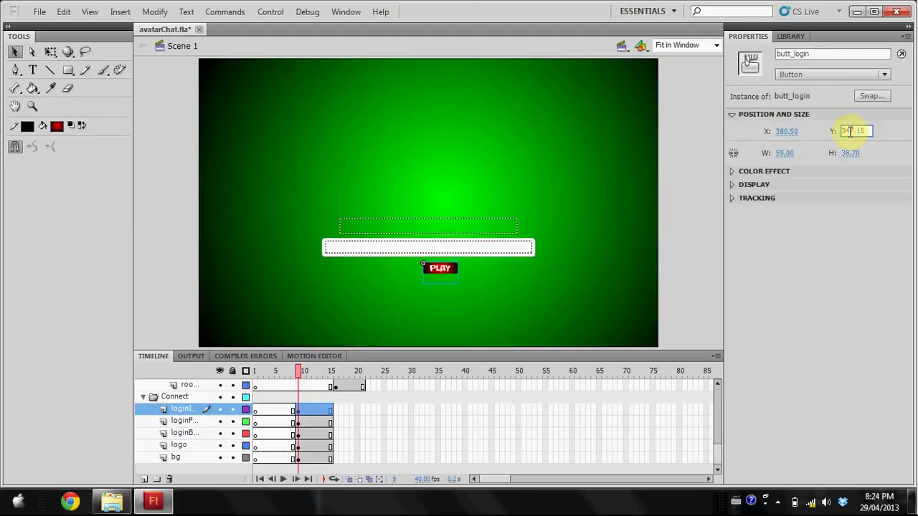
{"action": "type", "text": "380.15"}
{"action": "key", "text": "Return"}
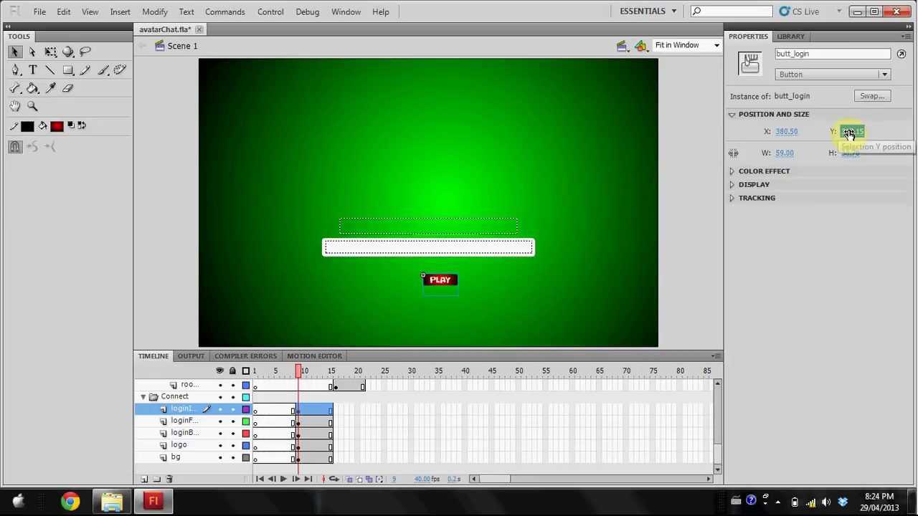
{"action": "key", "text": "shift+Up"}
{"action": "key", "text": "shift+Up"}
{"action": "key", "text": "shift+Left"}
Step: Resize the PLAY button to 79 wide by 58.7 high and move it to about X 361.5, Y 347 below the login box
{"action": "left_click", "coordinate": [785, 153]}
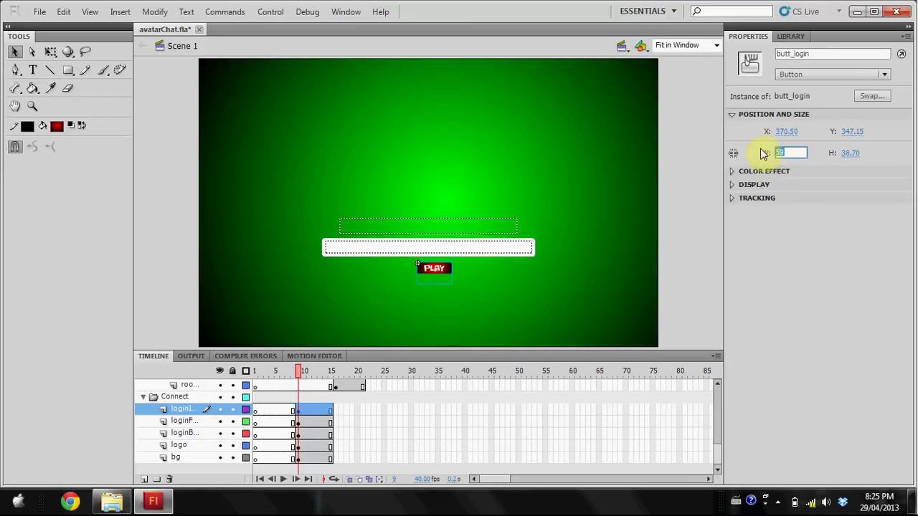
{"action": "type", "text": "79"}
{"action": "key", "text": "Return"}
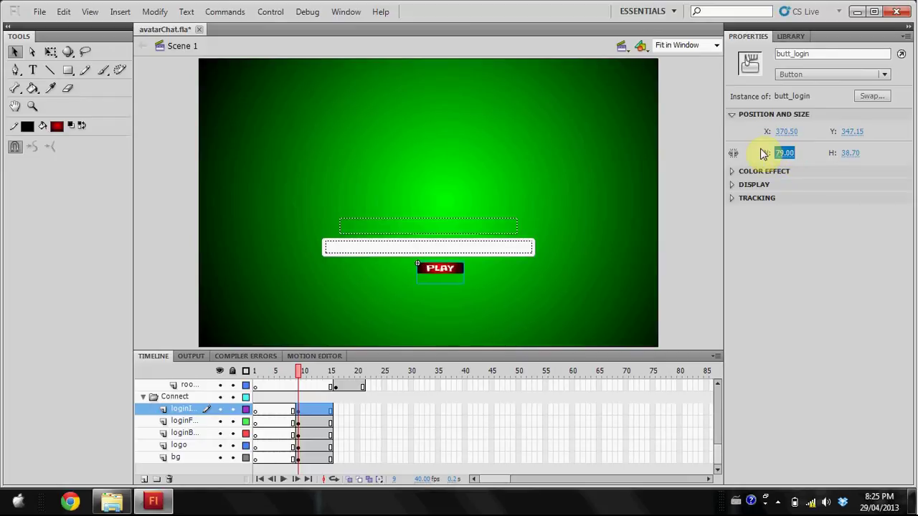
{"action": "left_click", "coordinate": [847, 158]}
{"action": "type", "text": "58.7"}
{"action": "key", "text": "Return"}
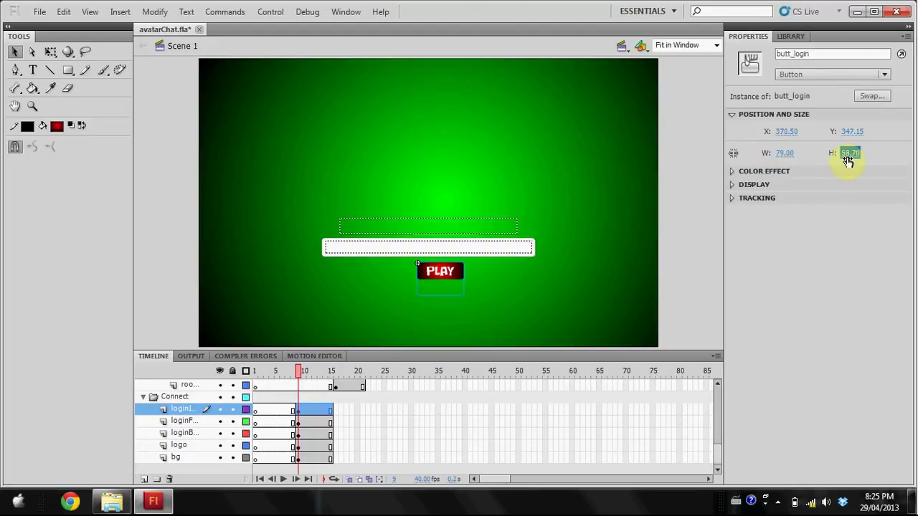
{"action": "left_click", "coordinate": [171, 154]}
{"action": "left_click_drag", "start_coordinate": [425, 265], "coordinate": [430, 279]}
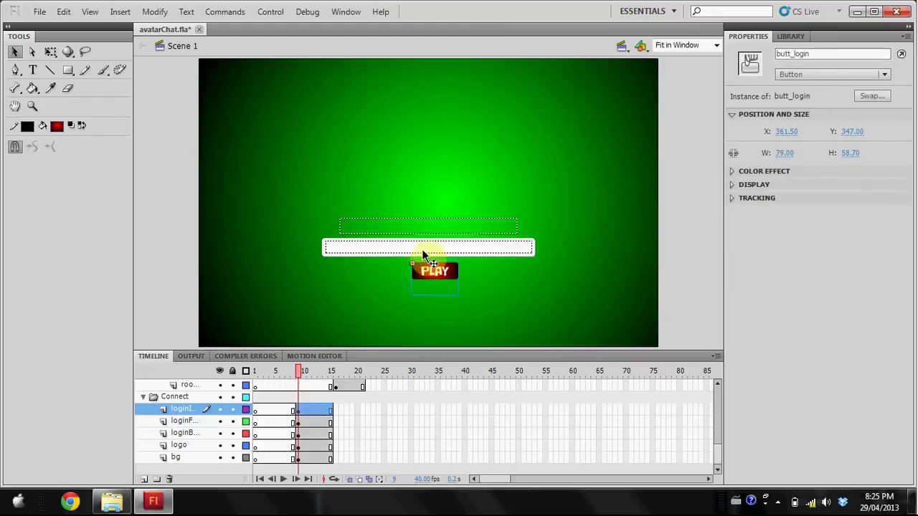
Step: Move the status text field up to about Y 209 and the white login box up to Y 244 beneath it
{"action": "left_click_drag", "start_coordinate": [430, 218], "coordinate": [427, 191]}
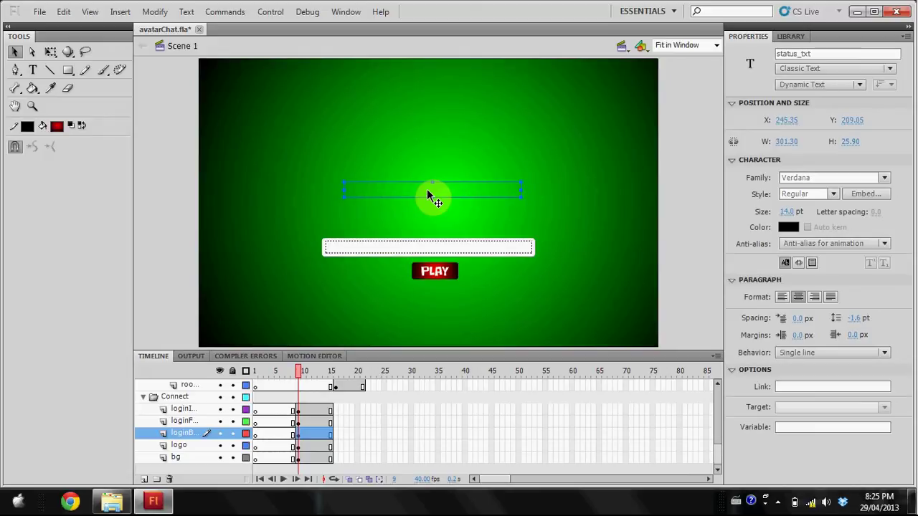
{"action": "mouse_move", "coordinate": [428, 192]}
{"action": "left_mouse_down"}
{"action": "mouse_move", "coordinate": [644, 215]}
{"action": "mouse_move", "coordinate": [413, 198]}
{"action": "mouse_move", "coordinate": [429, 192]}
{"action": "left_mouse_up"}
{"action": "left_click", "coordinate": [438, 257]}
{"action": "left_click_drag", "start_coordinate": [437, 250], "coordinate": [443, 225]}
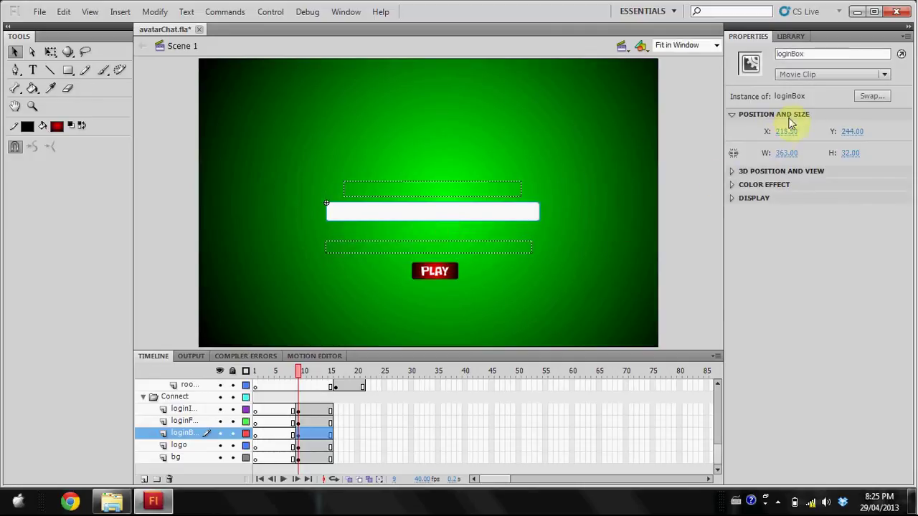
Step: Open the loginBox movie clip for editing in place and check its white shape's properties
{"action": "double_click", "coordinate": [435, 217]}
{"action": "left_click", "coordinate": [435, 218]}
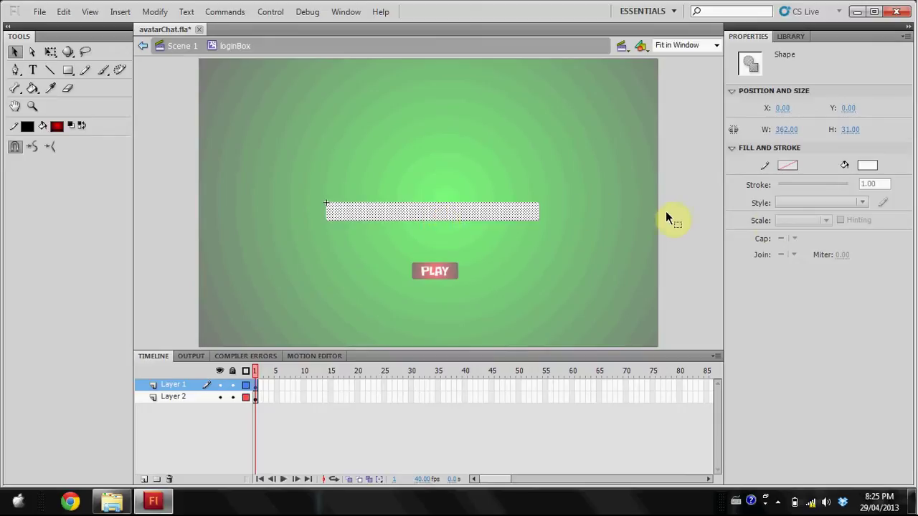
{"action": "left_click", "coordinate": [787, 37]}
{"action": "left_click", "coordinate": [752, 36]}
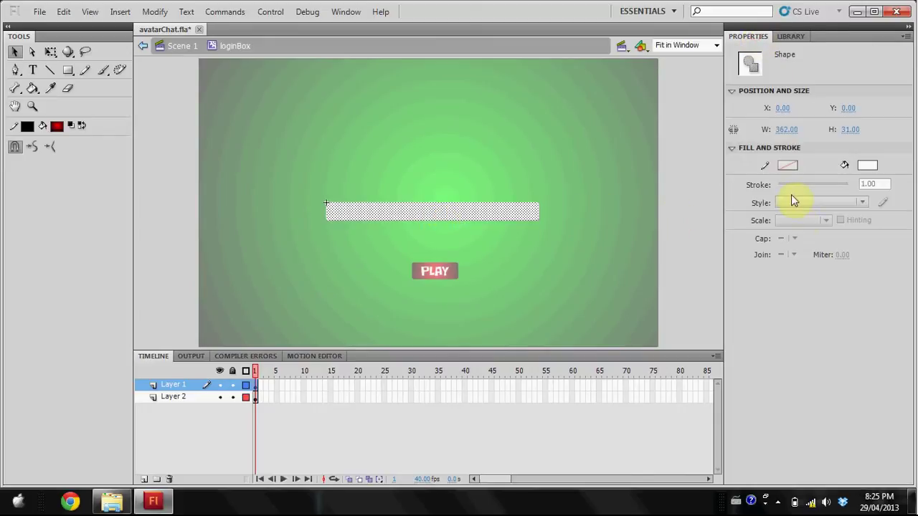
{"action": "left_click", "coordinate": [786, 235]}
{"action": "left_click", "coordinate": [513, 268]}
Step: Select the white login box shape with the Free Transform tool and give it a Stippled stroke style
{"action": "left_click", "coordinate": [32, 53]}
{"action": "left_click", "coordinate": [332, 212]}
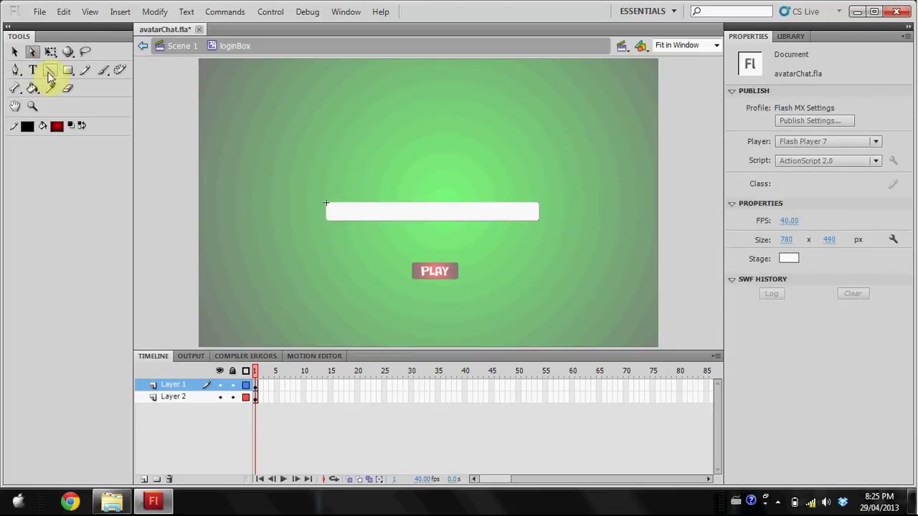
{"action": "left_click", "coordinate": [50, 52]}
{"action": "left_click", "coordinate": [334, 211]}
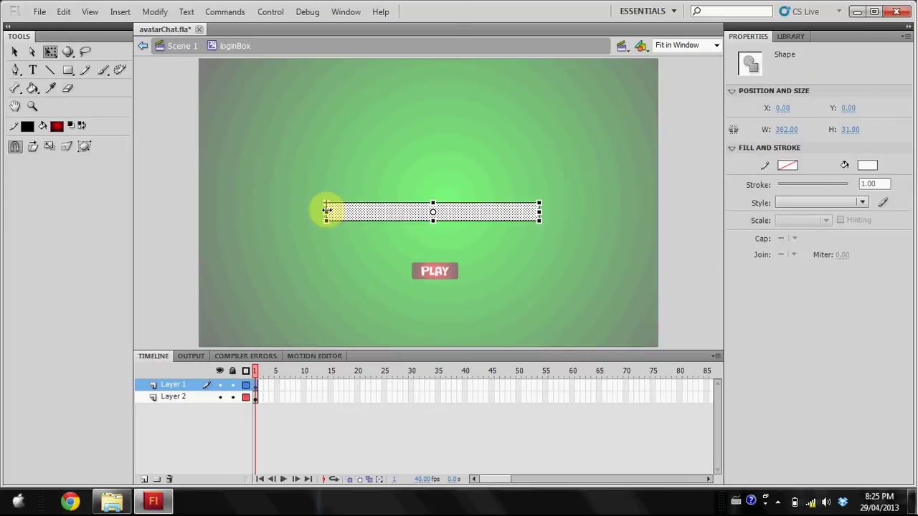
{"action": "left_click", "coordinate": [843, 203]}
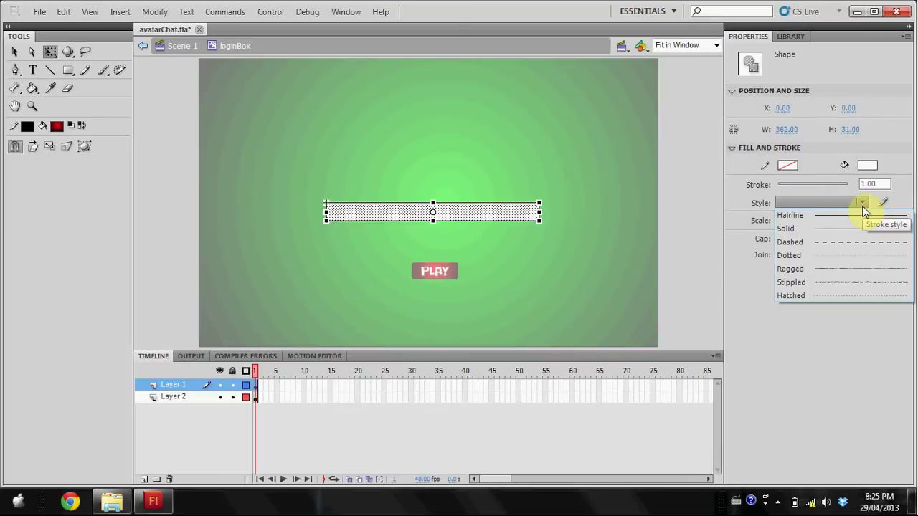
{"action": "left_click", "coordinate": [839, 283]}
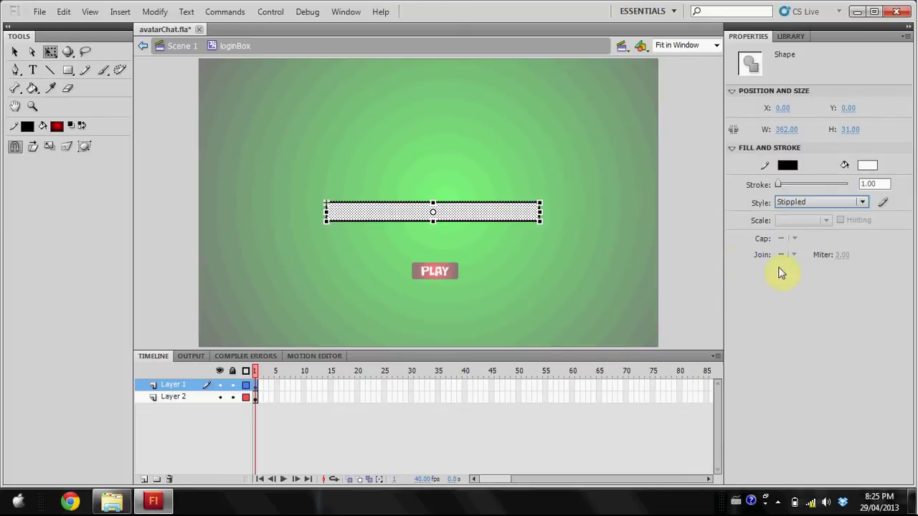
Step: Undo the Stippled stroke on the white login box shape and reselect the shape
{"action": "left_click", "coordinate": [712, 258]}
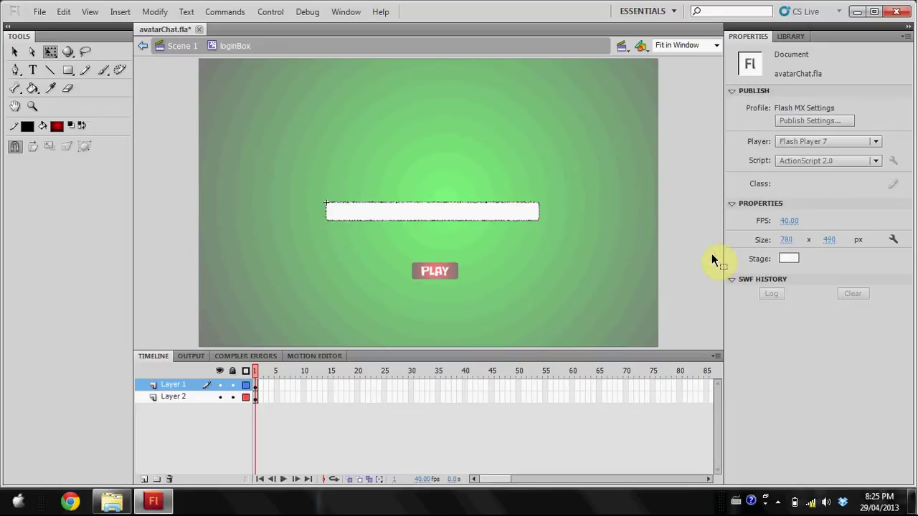
{"action": "left_click", "coordinate": [422, 218]}
{"action": "key", "text": "ctrl+z"}
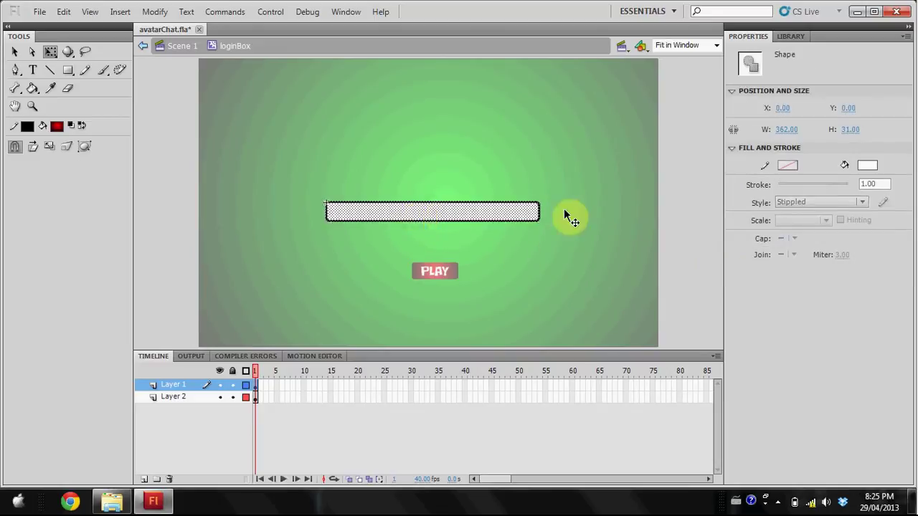
{"action": "left_click", "coordinate": [461, 213]}
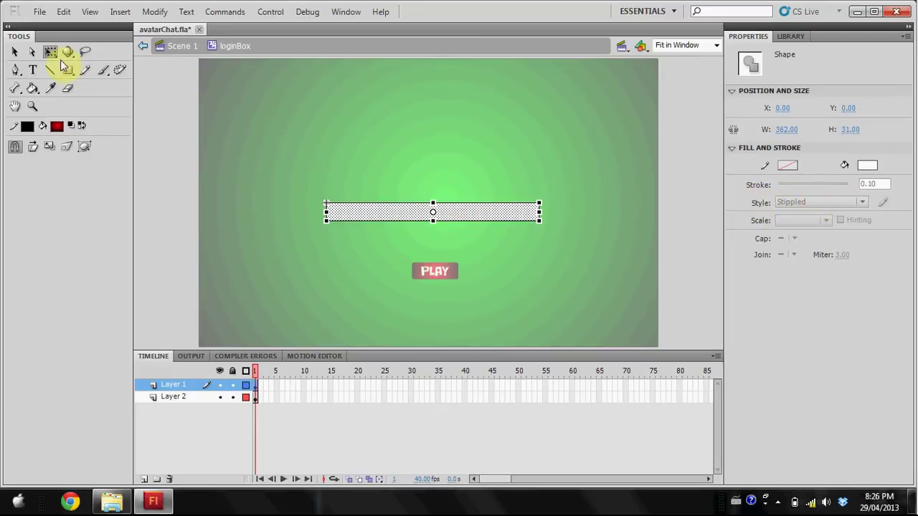
{"action": "left_click", "coordinate": [299, 194]}
{"action": "left_click", "coordinate": [337, 213]}
{"action": "left_click", "coordinate": [437, 187]}
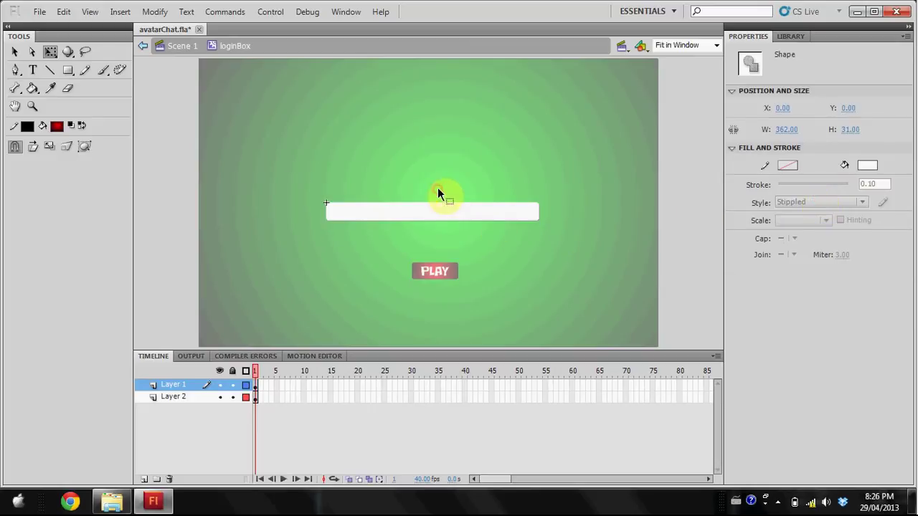
{"action": "left_click_drag", "start_coordinate": [382, 188], "coordinate": [474, 235]}
{"action": "left_click", "coordinate": [550, 253]}
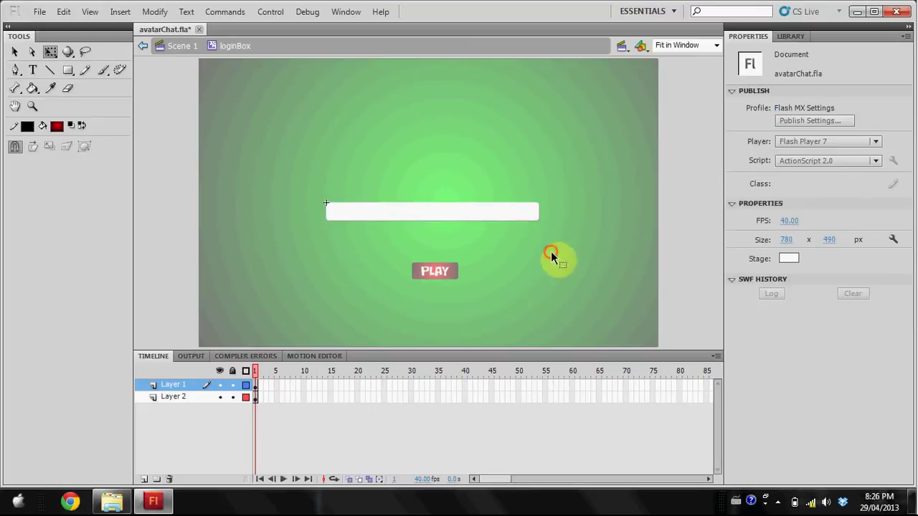
{"action": "left_click_drag", "start_coordinate": [545, 228], "coordinate": [506, 192]}
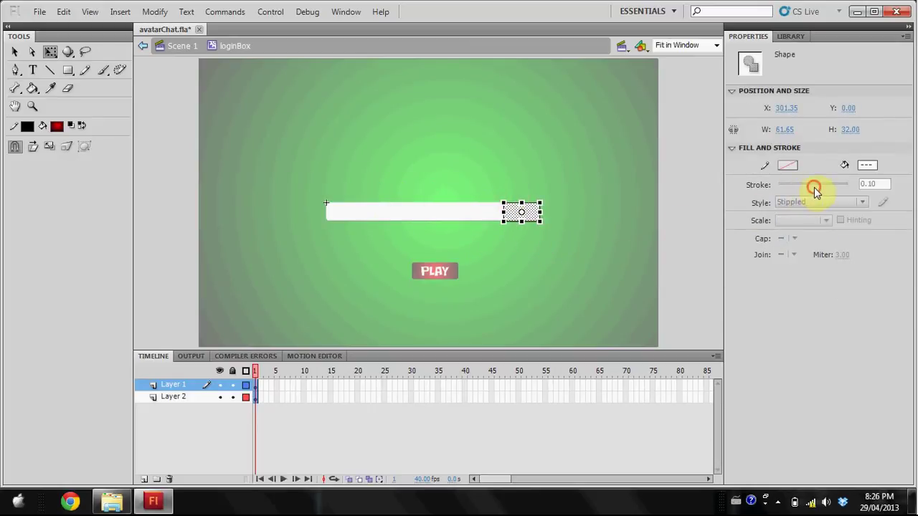
{"action": "left_click", "coordinate": [423, 144]}
{"action": "left_click", "coordinate": [389, 209]}
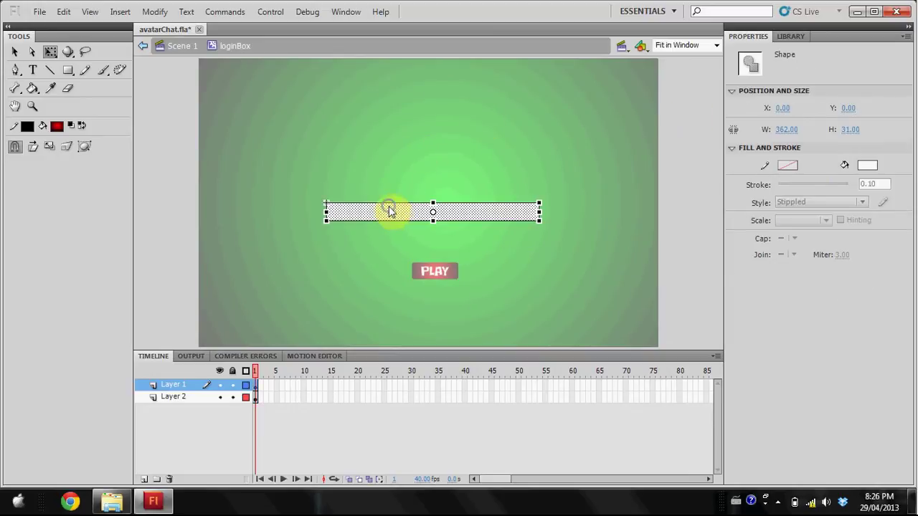
{"action": "right_click", "coordinate": [389, 210]}
{"action": "key", "text": "Escape"}
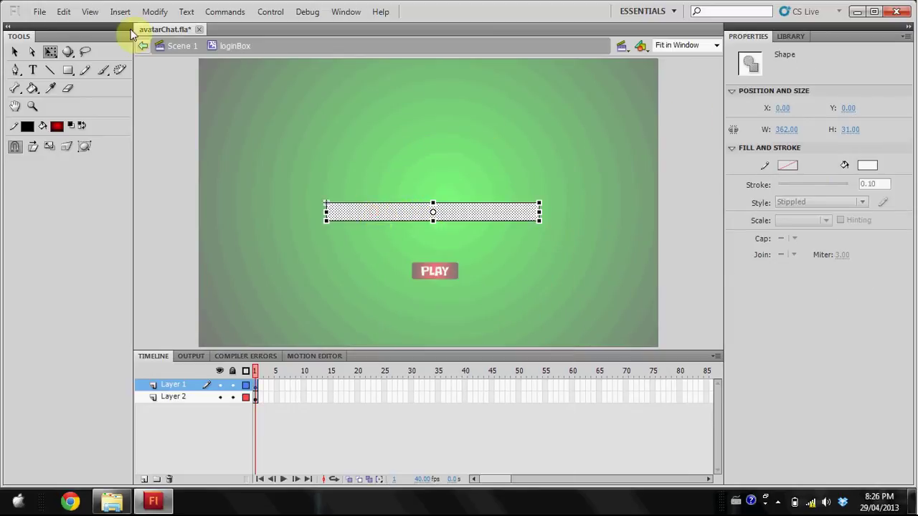
Step: Back in Scene 1, place the login_txt field over the white box at about X 222, Y 249.5 and PLAY at X 355.5, Y 284.8
{"action": "left_click", "coordinate": [164, 47]}
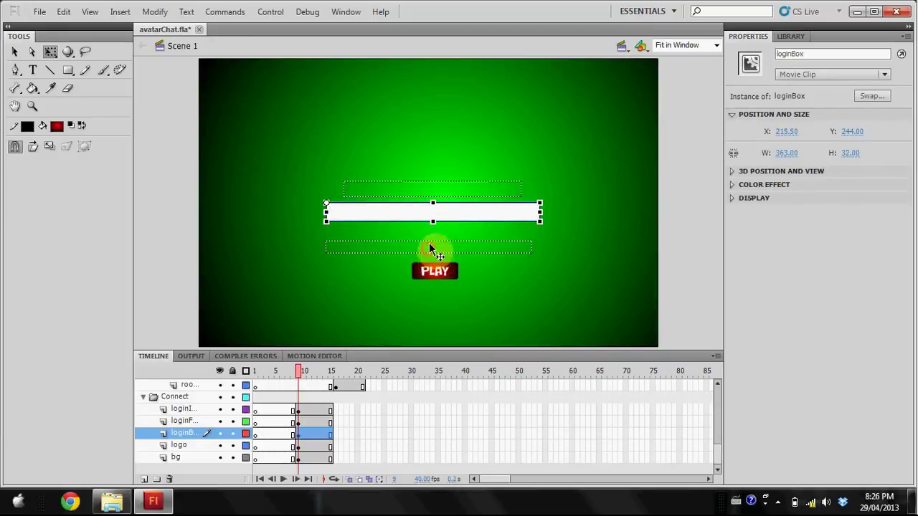
{"action": "left_click", "coordinate": [434, 215]}
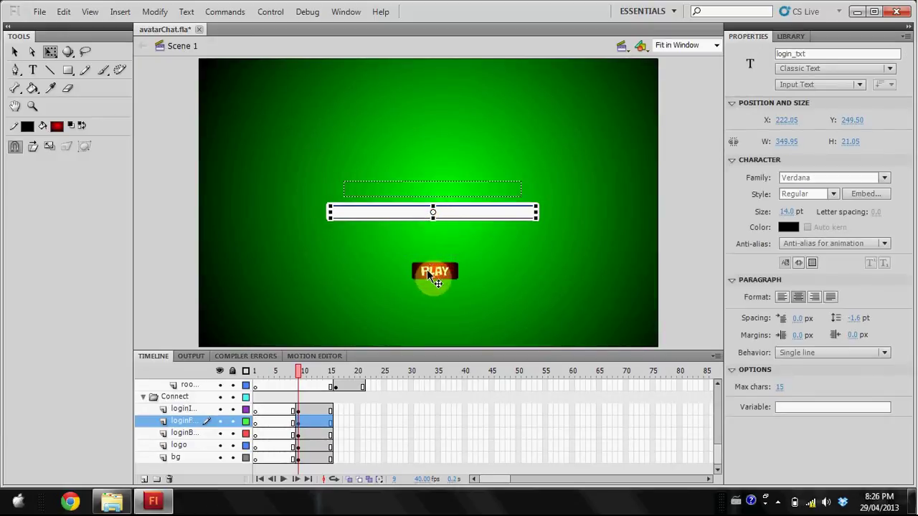
{"action": "left_click_drag", "start_coordinate": [425, 239], "coordinate": [429, 239]}
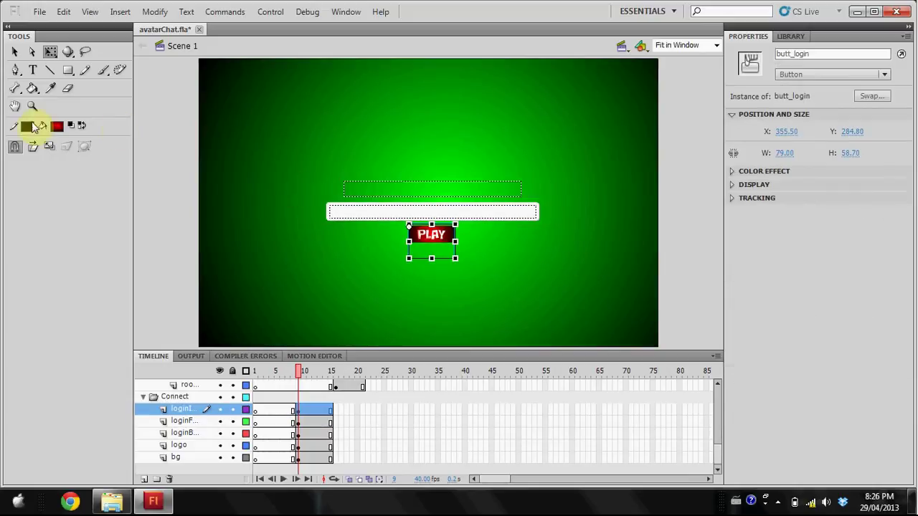
Step: Add a text field about 217 by 140 above the login box reading "MY WORLD!"
{"action": "left_click", "coordinate": [33, 69]}
{"action": "left_click_drag", "start_coordinate": [375, 92], "coordinate": [502, 174]}
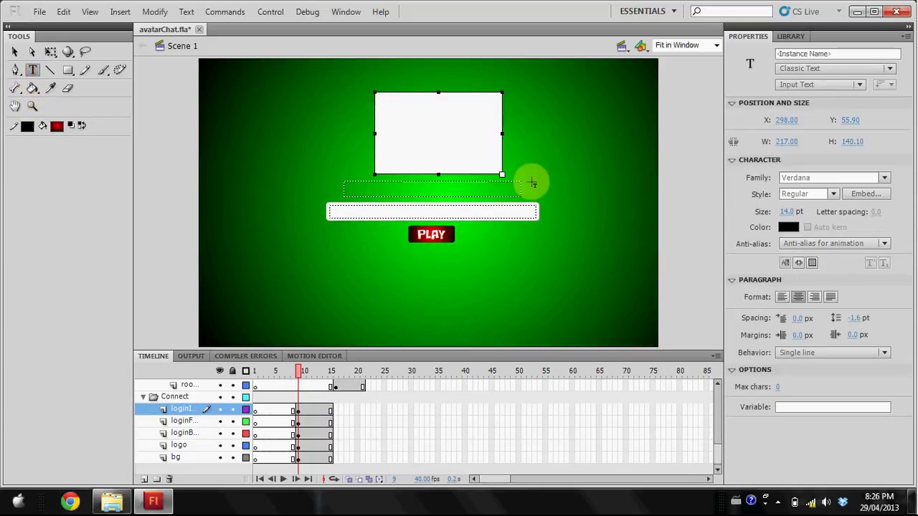
{"action": "type", "text": "MY WORLD!"}
Step: Set the "MY WORLD!" text to the BadaBoom BB font at 62 pt
{"action": "left_click_drag", "start_coordinate": [481, 107], "coordinate": [414, 99]}
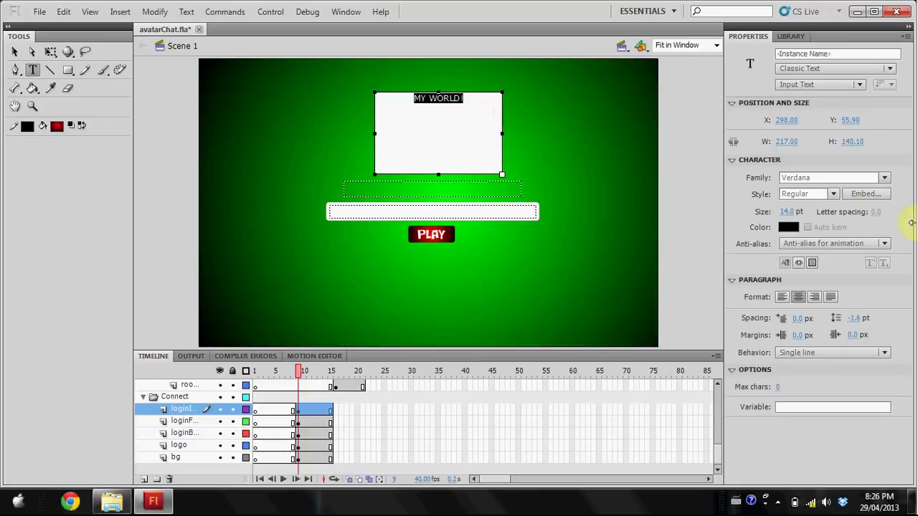
{"action": "left_click", "coordinate": [884, 178]}
{"action": "left_click_drag", "start_coordinate": [912, 416], "coordinate": [907, 230]}
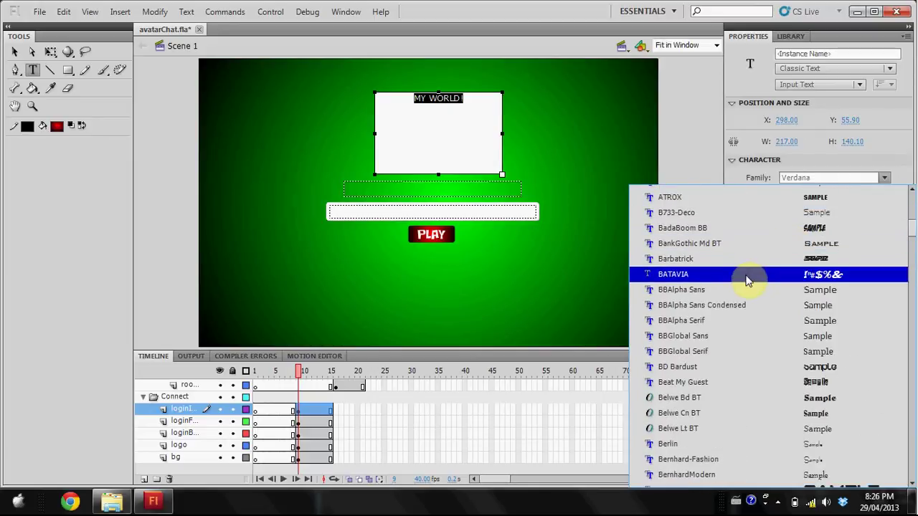
{"action": "left_click", "coordinate": [796, 228]}
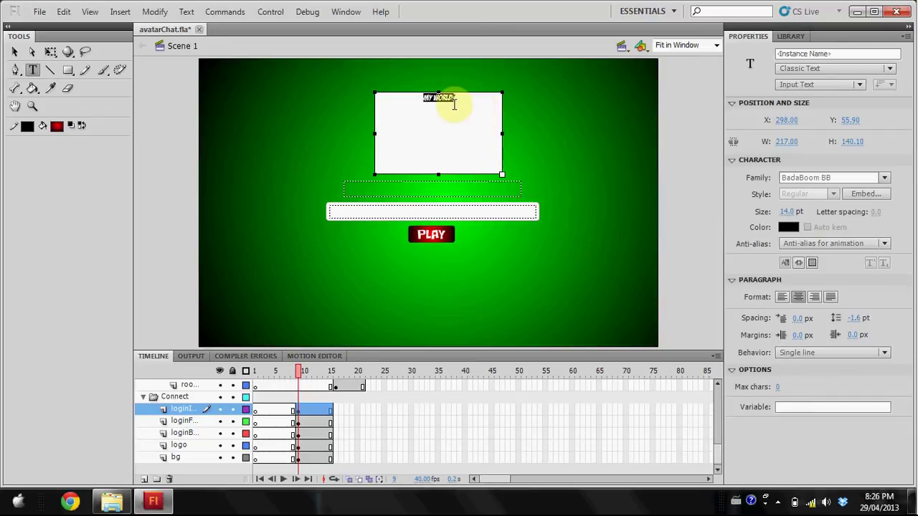
{"action": "left_click_drag", "start_coordinate": [788, 212], "coordinate": [834, 214]}
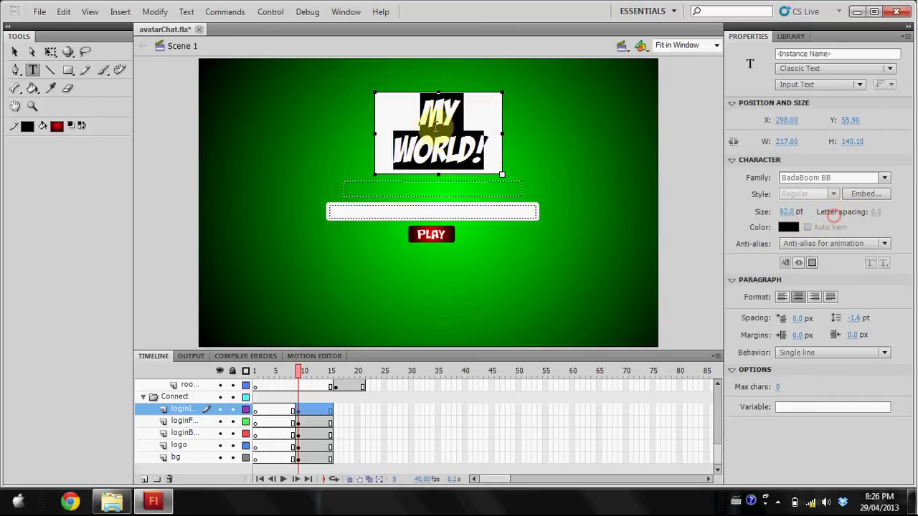
Step: Widen the "MY WORLD!" text field to about 300 and move it to about X 242, Y 96 above the login box
{"action": "left_click_drag", "start_coordinate": [501, 134], "coordinate": [551, 131]}
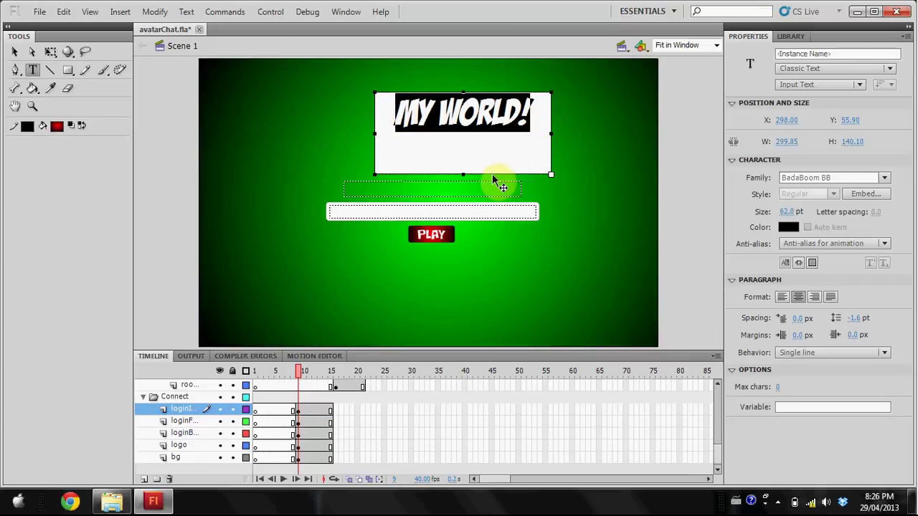
{"action": "left_click_drag", "start_coordinate": [492, 174], "coordinate": [459, 200]}
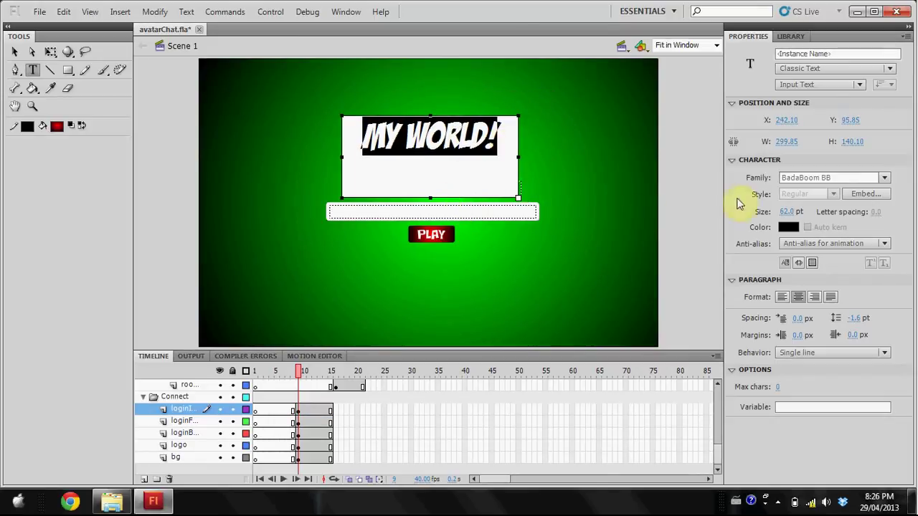
Step: Colour the "MY WORLD!" text red and move its field to about X 266, Y 132
{"action": "left_click", "coordinate": [786, 227]}
{"action": "left_click", "coordinate": [705, 308]}
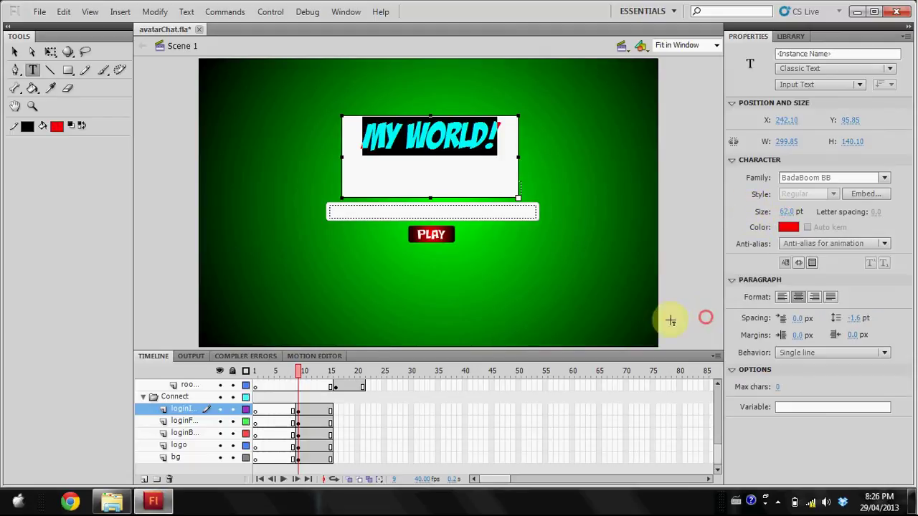
{"action": "key", "text": "Escape"}
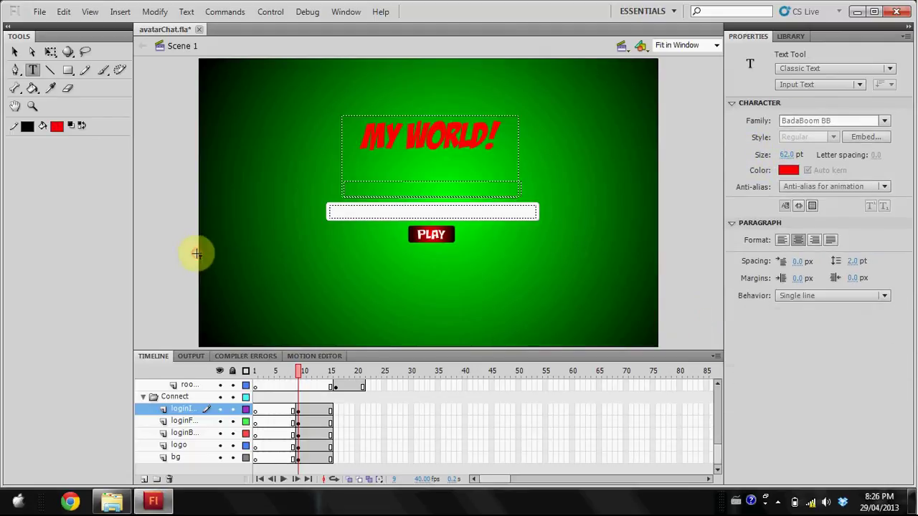
{"action": "left_click", "coordinate": [413, 119]}
{"action": "left_click_drag", "start_coordinate": [413, 119], "coordinate": [426, 137]}
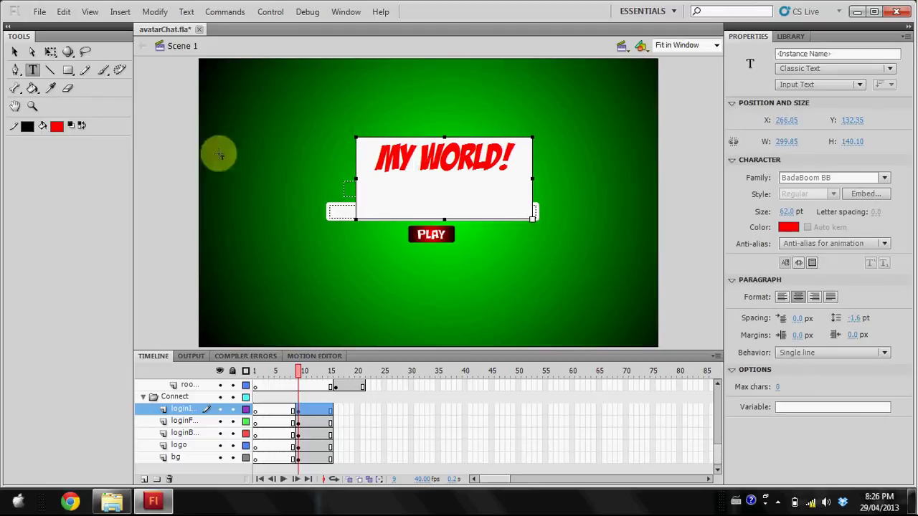
{"action": "left_click", "coordinate": [188, 158]}
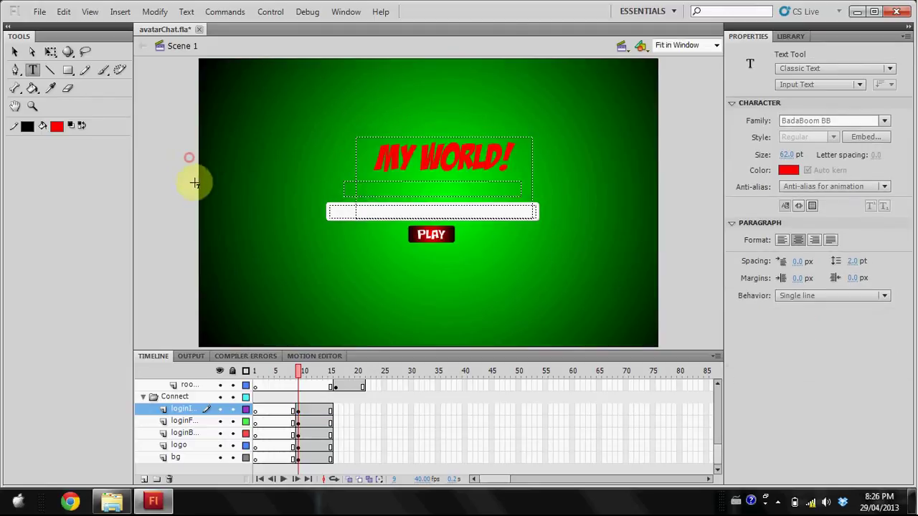
Step: Stretch the "MY WORLD!" text field across the full stage width, about 781.5 wide starting at X -1
{"action": "left_click", "coordinate": [384, 136]}
{"action": "left_click", "coordinate": [469, 141]}
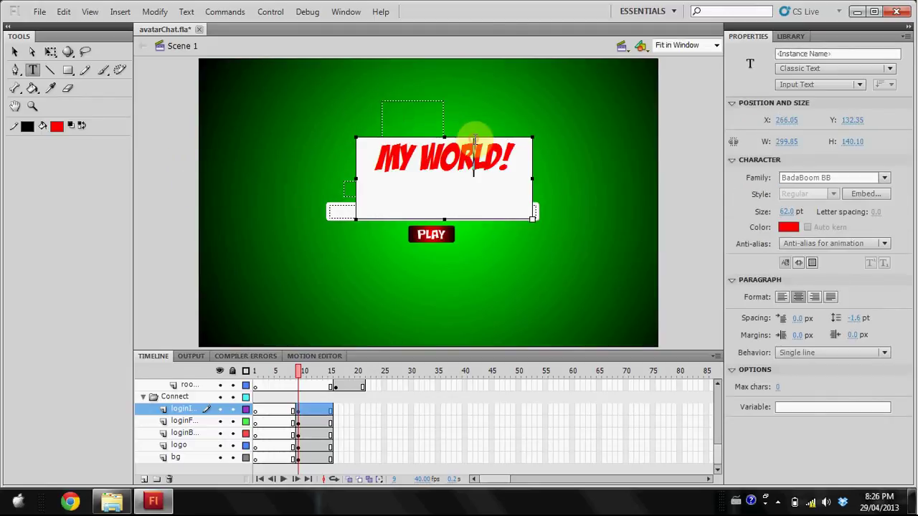
{"action": "left_click_drag", "start_coordinate": [352, 177], "coordinate": [199, 181]}
{"action": "left_click_drag", "start_coordinate": [532, 178], "coordinate": [658, 182]}
{"action": "left_click", "coordinate": [159, 150]}
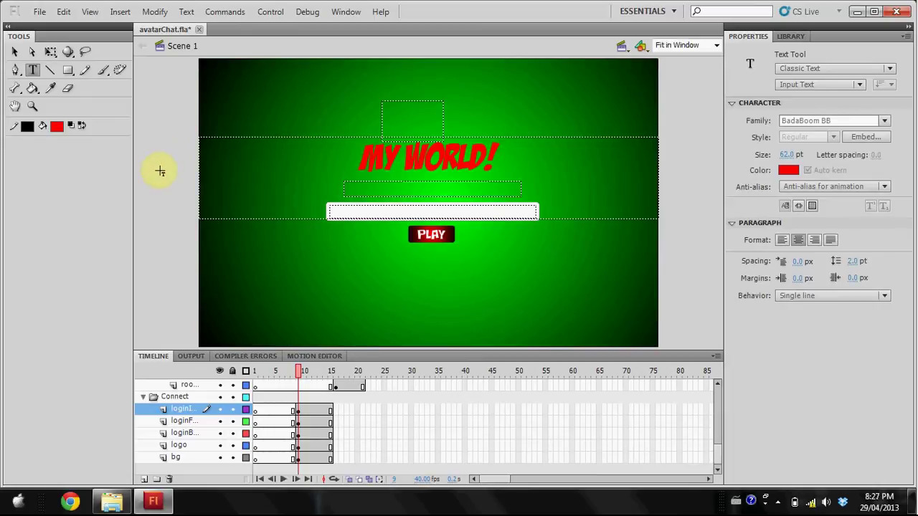
Step: Shift the "MY WORLD!" title right to about X 20 at the same height and save the file
{"action": "left_click", "coordinate": [426, 180]}
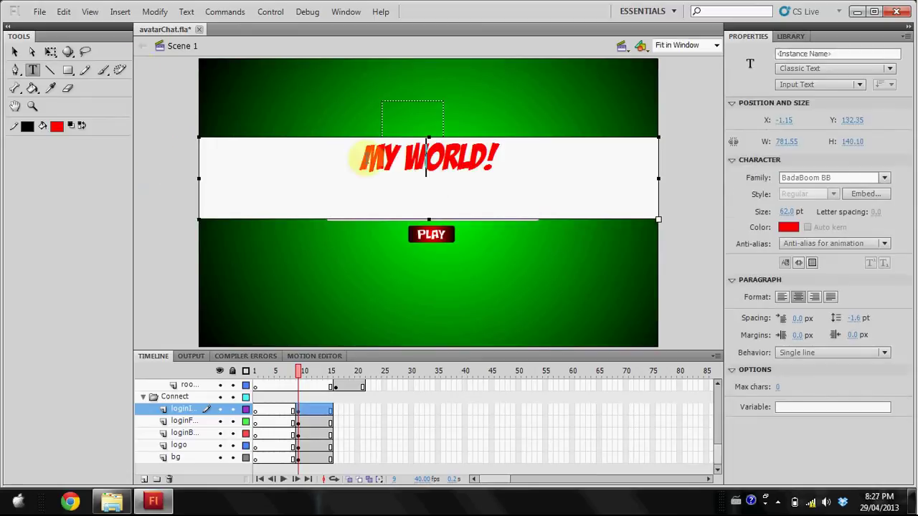
{"action": "left_click", "coordinate": [15, 52]}
{"action": "left_click", "coordinate": [142, 83]}
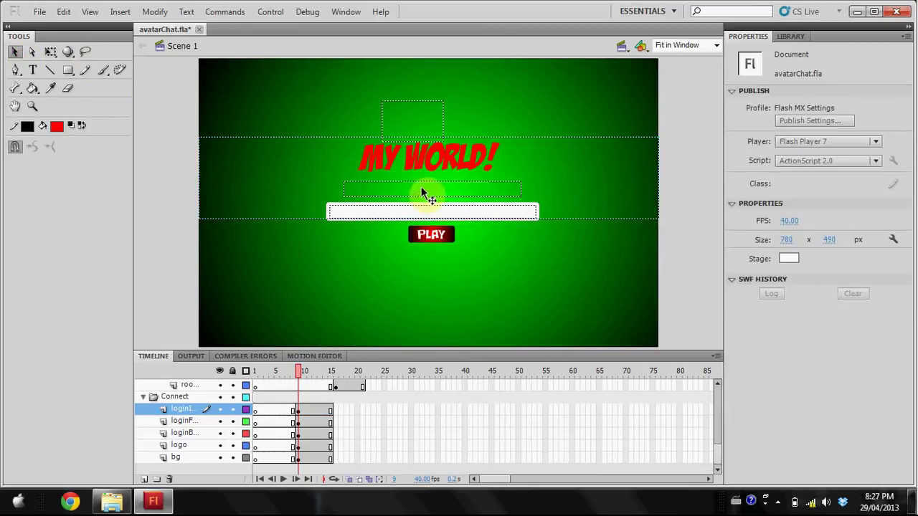
{"action": "left_click_drag", "start_coordinate": [406, 185], "coordinate": [432, 179]}
{"action": "left_click", "coordinate": [40, 12]}
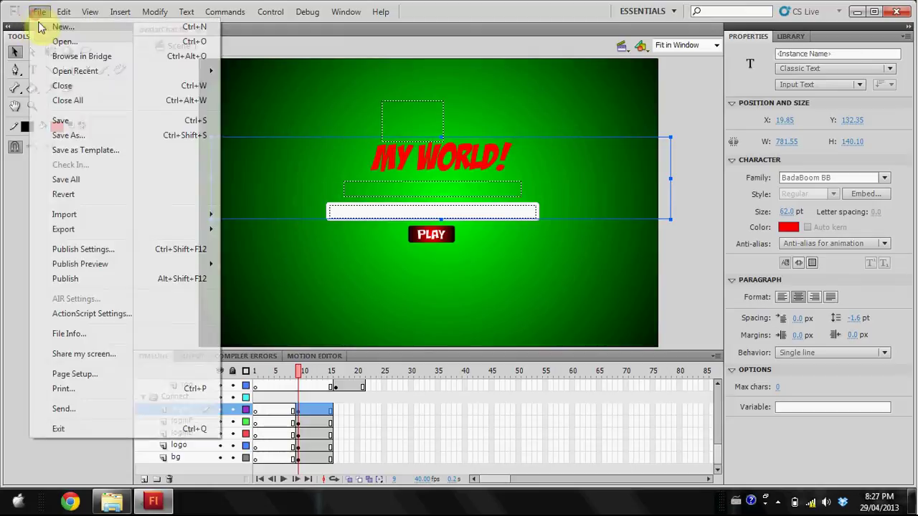
{"action": "left_click", "coordinate": [91, 121]}
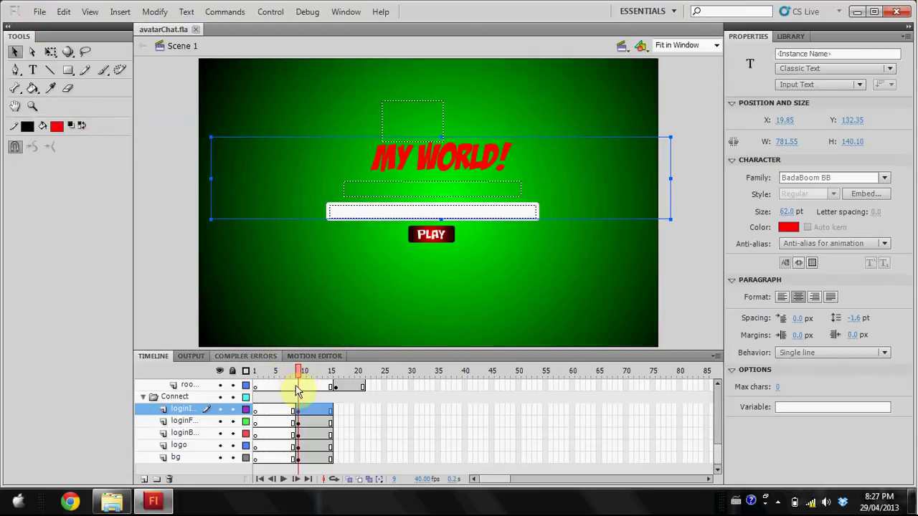
Step: Go to the chat screen at frame 18 and delete the SmartFoxServer logo bitmap from the header
{"action": "left_click", "coordinate": [347, 387]}
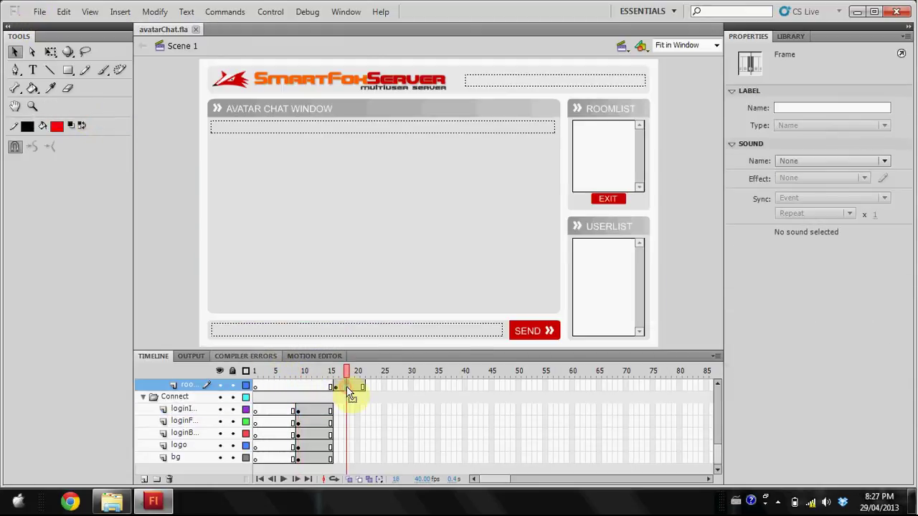
{"action": "left_click", "coordinate": [392, 79]}
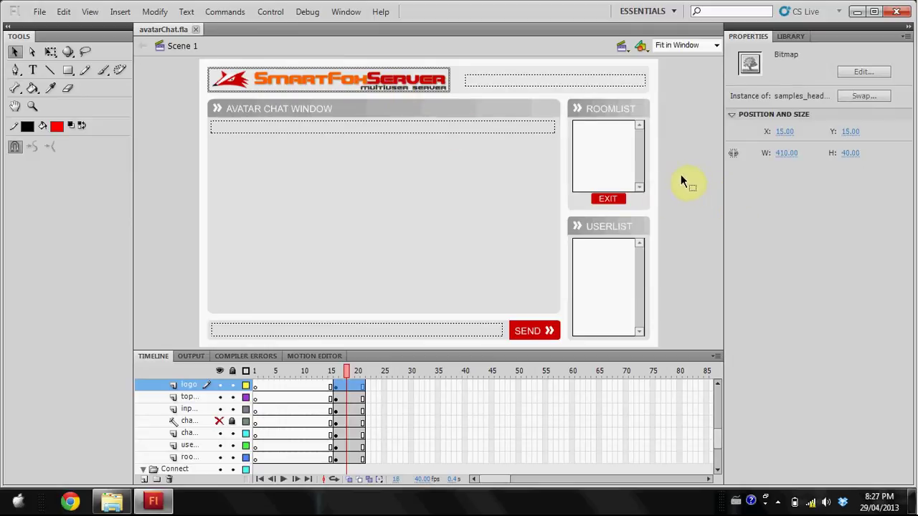
{"action": "key", "text": "Delete"}
Step: Move the userName_txt field out of the header to the area beyond the stage's right edge
{"action": "left_click", "coordinate": [479, 83]}
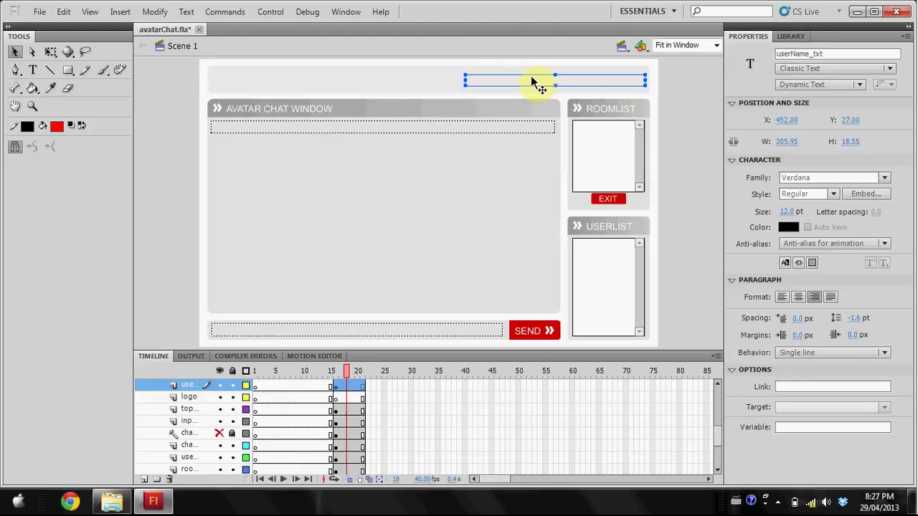
{"action": "key", "text": "Escape"}
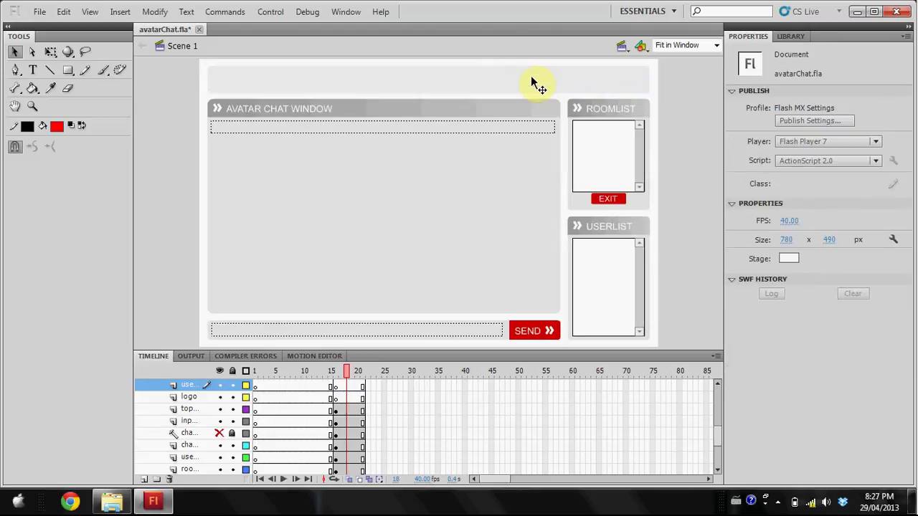
{"action": "left_click_drag", "start_coordinate": [534, 84], "coordinate": [631, 106]}
Step: Move the ROOMLIST panel background beyond the stage's right edge, to about X 795, Y 100
{"action": "left_click", "coordinate": [584, 109]}
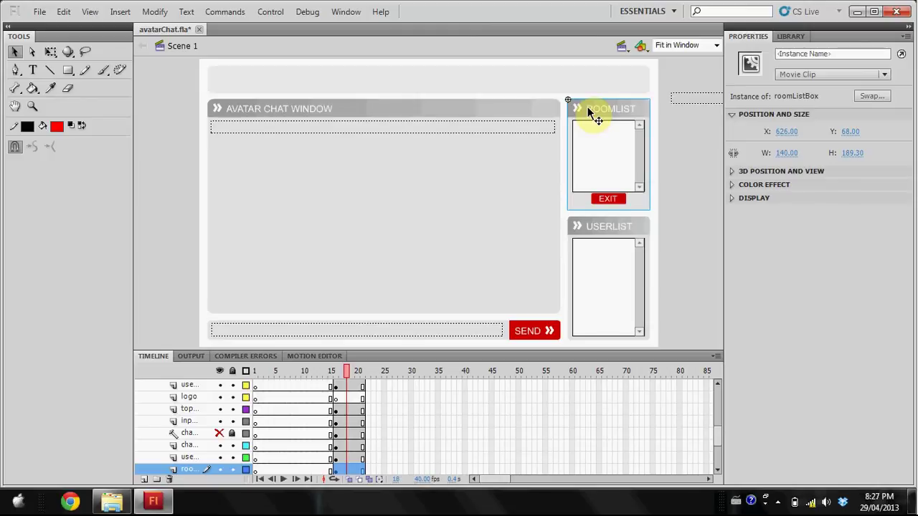
{"action": "left_click", "coordinate": [613, 153]}
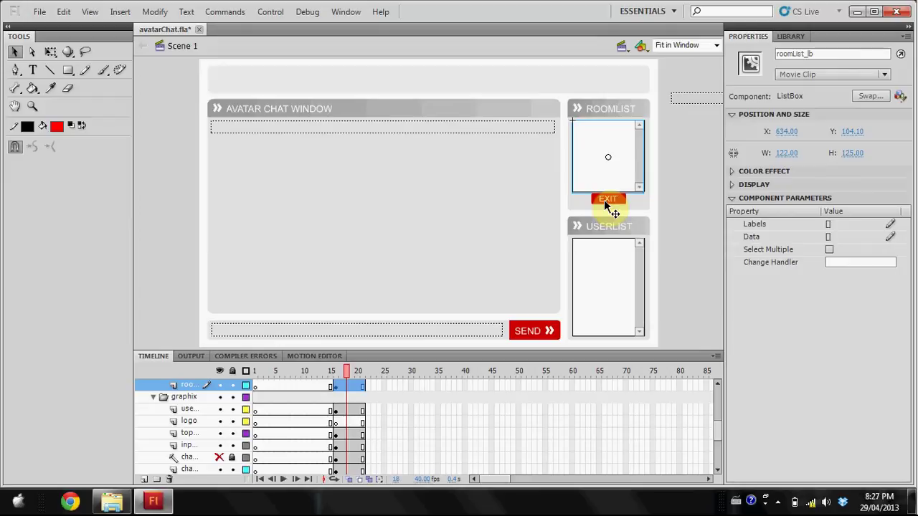
{"action": "left_click", "coordinate": [608, 203]}
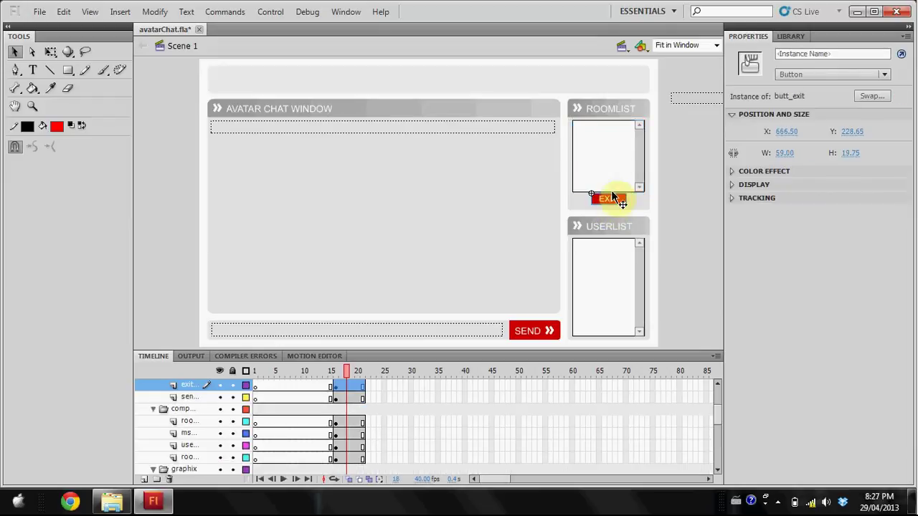
{"action": "left_click", "coordinate": [608, 110]}
{"action": "left_click", "coordinate": [608, 132]}
{"action": "left_click", "coordinate": [607, 112]}
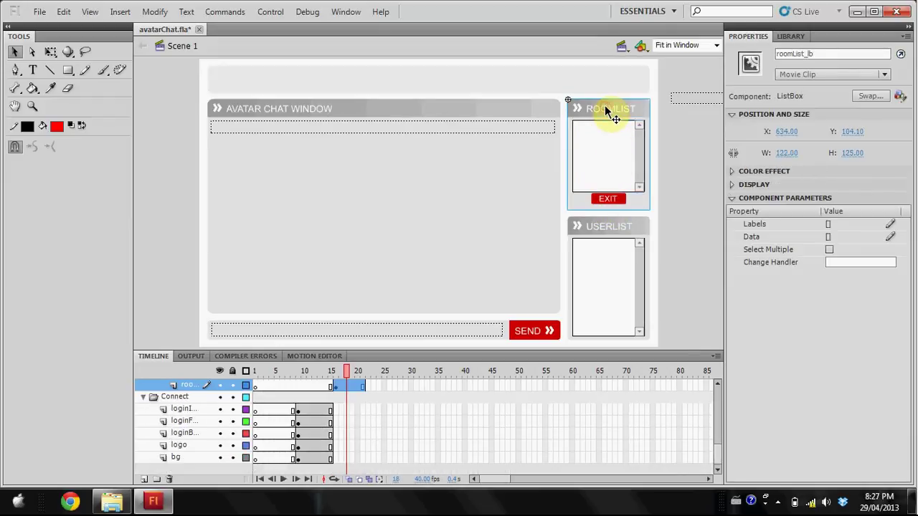
{"action": "left_click_drag", "start_coordinate": [595, 111], "coordinate": [694, 135]}
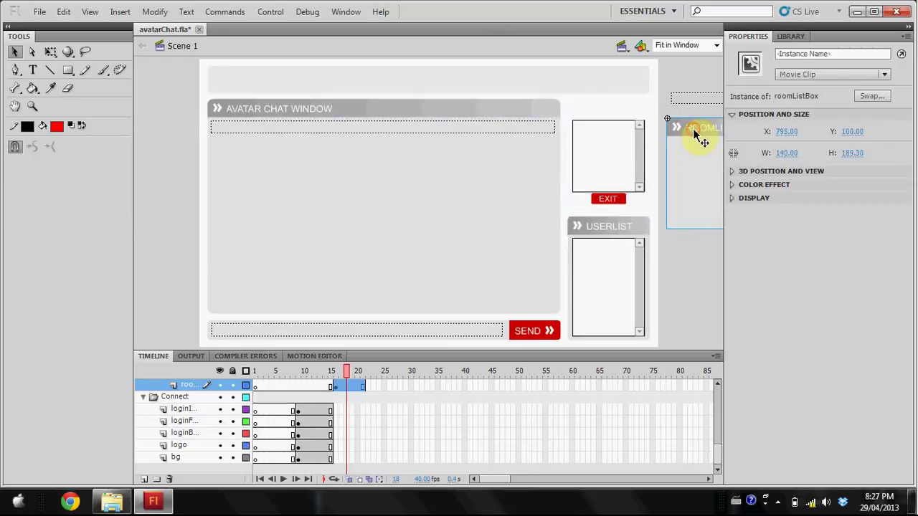
Step: Move the room list component and the EXIT button off the stage onto the relocated ROOMLIST panel
{"action": "left_click", "coordinate": [696, 160]}
{"action": "left_click_drag", "start_coordinate": [601, 194], "coordinate": [704, 204]}
{"action": "left_click", "coordinate": [587, 192]}
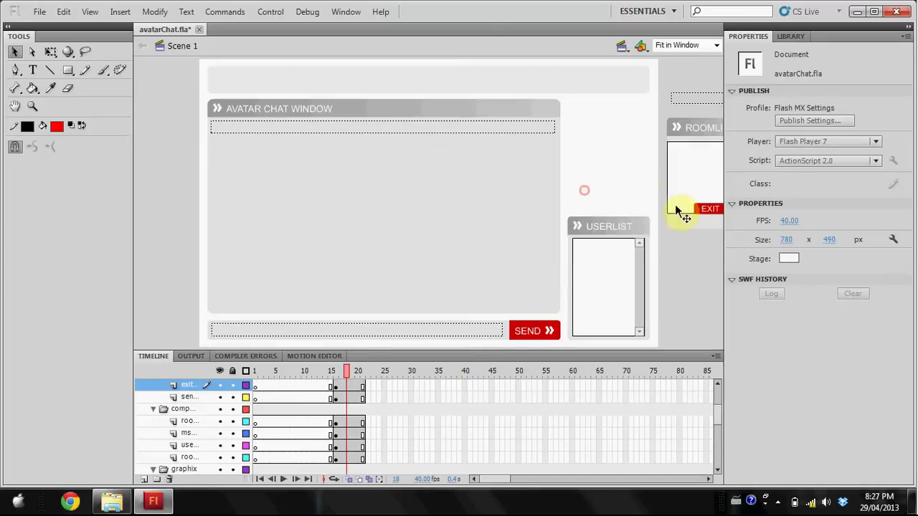
Step: Move the USERLIST panel and its list component off the stage, placing them below the relocated ROOMLIST panel
{"action": "left_click", "coordinate": [687, 251]}
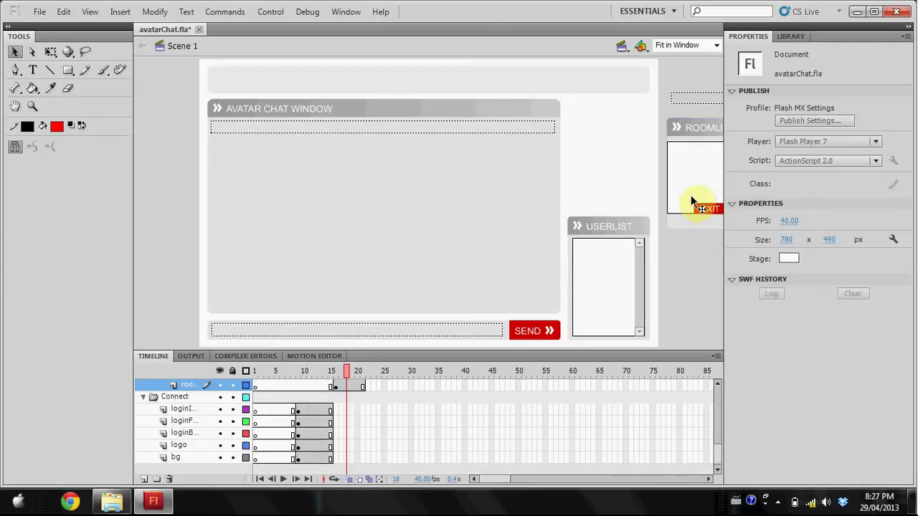
{"action": "left_click", "coordinate": [601, 224]}
{"action": "left_click_drag", "start_coordinate": [601, 224], "coordinate": [711, 260]}
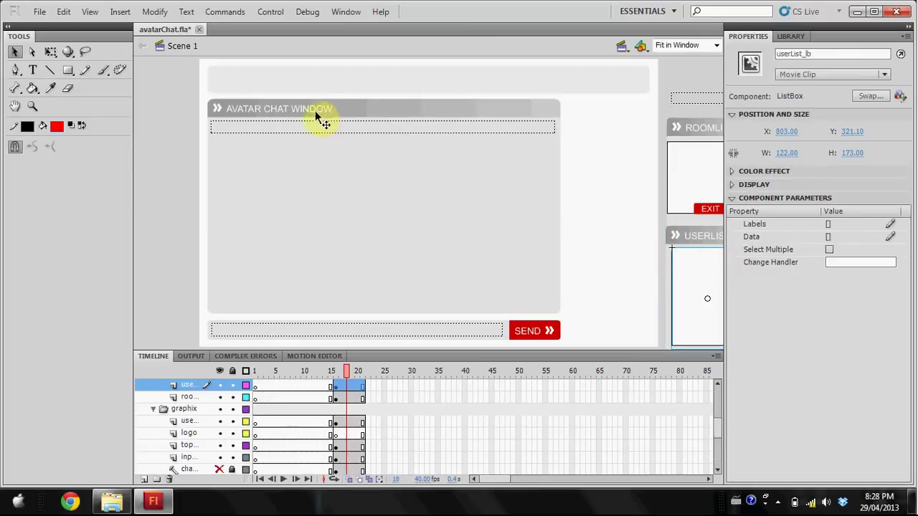
Step: Delete the empty topBox header bar and move the AVATAR CHAT WINDOW box up to about X 15, Y 14
{"action": "left_click", "coordinate": [277, 89]}
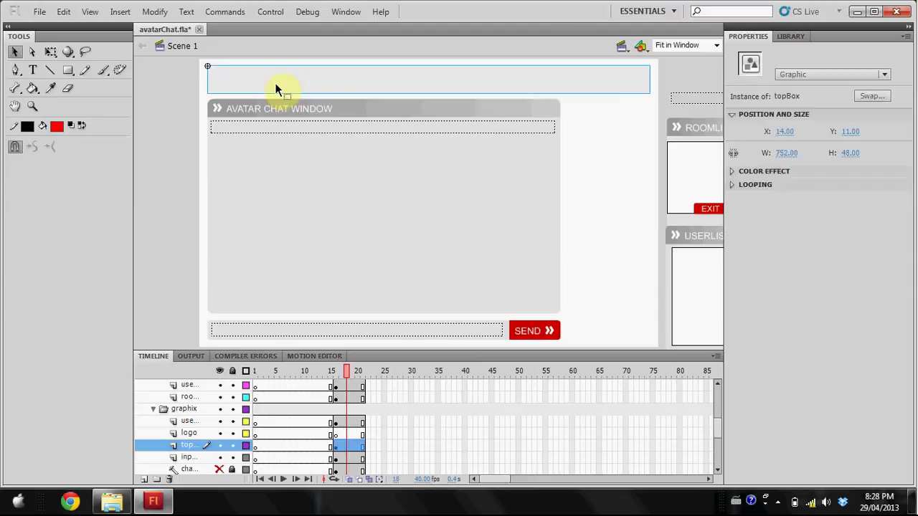
{"action": "key", "text": "Delete"}
{"action": "left_click_drag", "start_coordinate": [294, 104], "coordinate": [296, 77]}
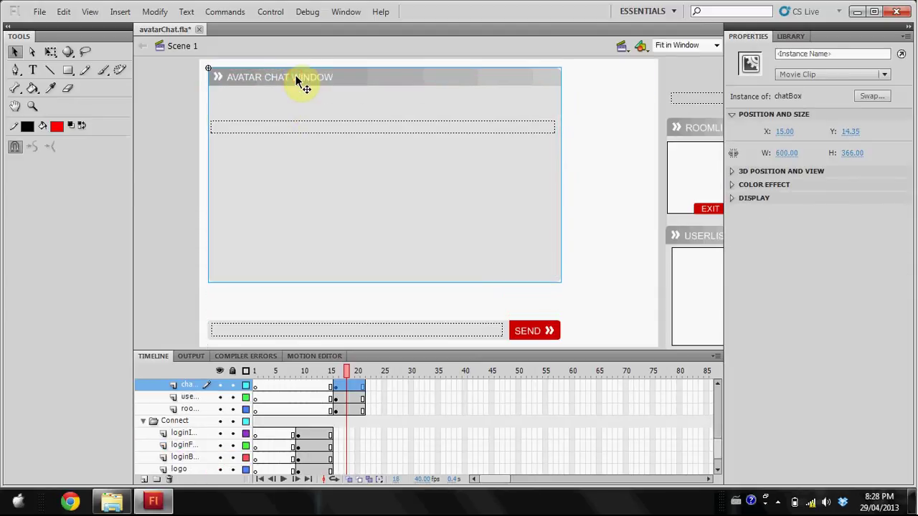
Step: Replace the "AVATAR CHAT WINDOW" title inside the chatBox symbol with "MY WORLD!"
{"action": "double_click", "coordinate": [299, 81]}
{"action": "double_click", "coordinate": [323, 79]}
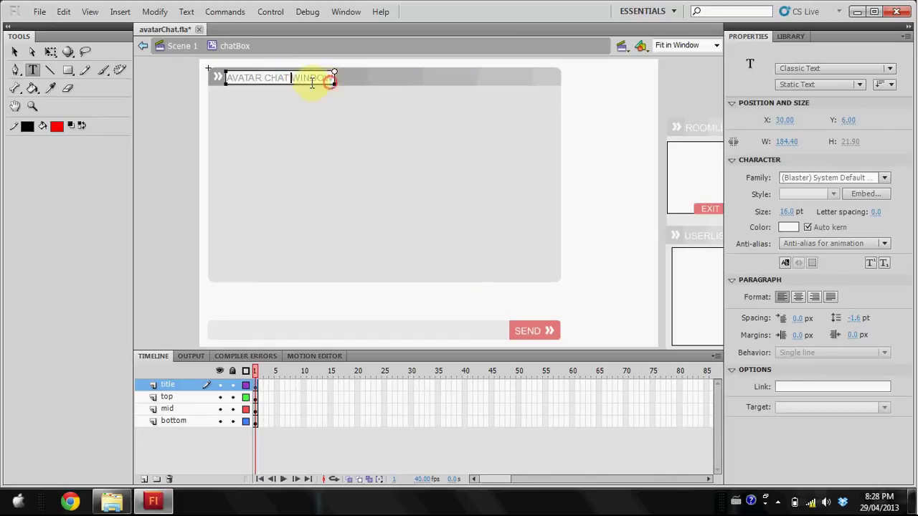
{"action": "left_click_drag", "start_coordinate": [312, 84], "coordinate": [221, 93]}
{"action": "type", "text": "MY WOR"}
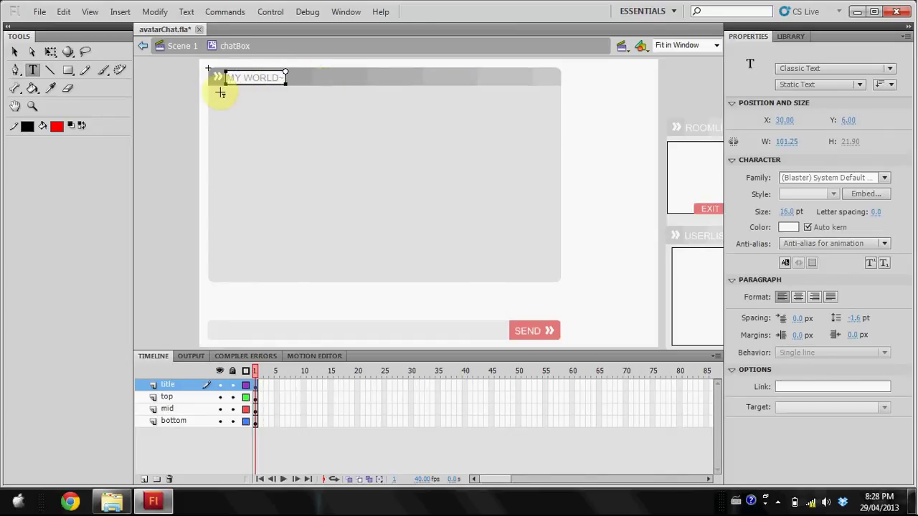
{"action": "type", "text": "LD"}
{"action": "key", "text": "Return"}
{"action": "key", "text": "BackSpace"}
{"action": "type", "text": "!"}
{"action": "key", "text": "Return"}
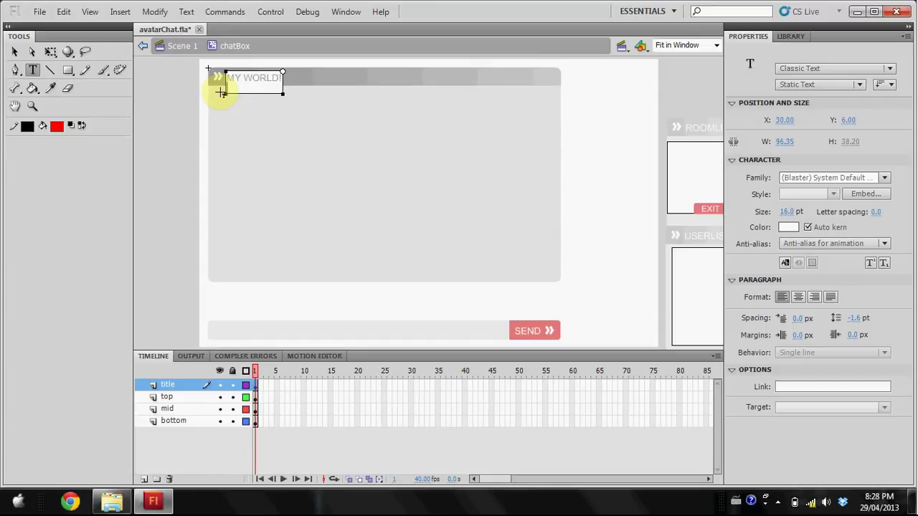
{"action": "left_click", "coordinate": [14, 51]}
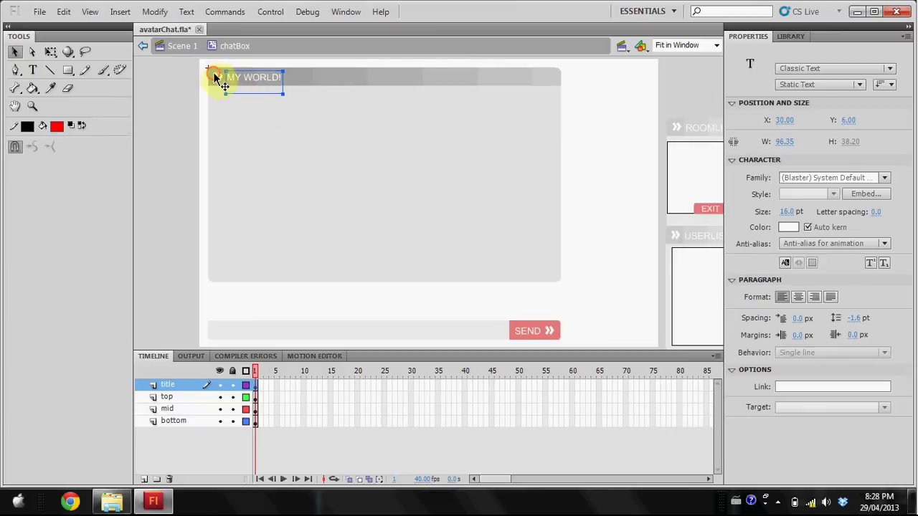
Step: Delete the double arrow and the chatTop title bar from the chatBox symbol, and return to Scene 1
{"action": "left_click", "coordinate": [215, 76]}
{"action": "key", "text": "ctrl+shift+a"}
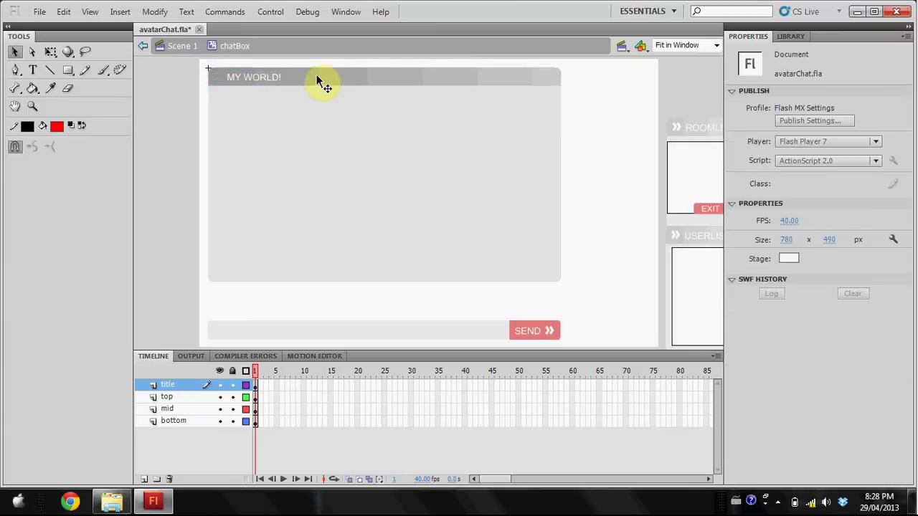
{"action": "left_click", "coordinate": [316, 74]}
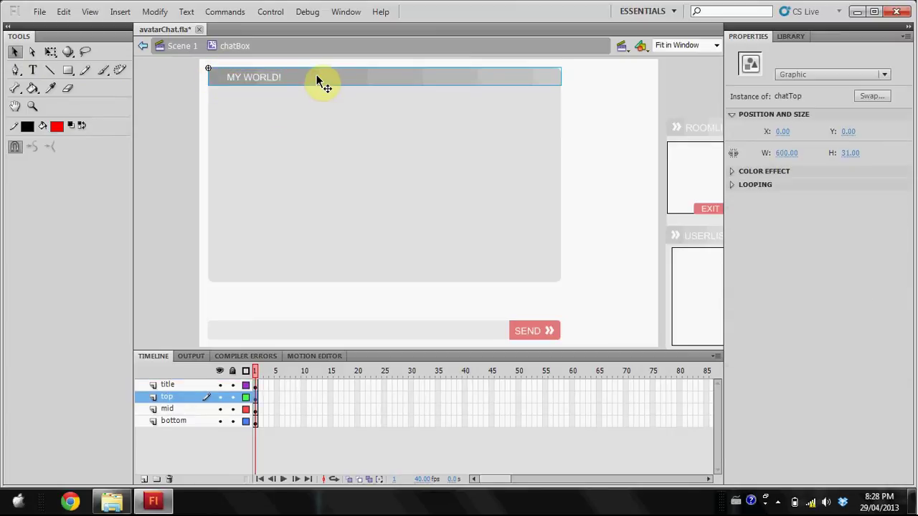
{"action": "key", "text": "Delete"}
{"action": "left_click", "coordinate": [243, 118]}
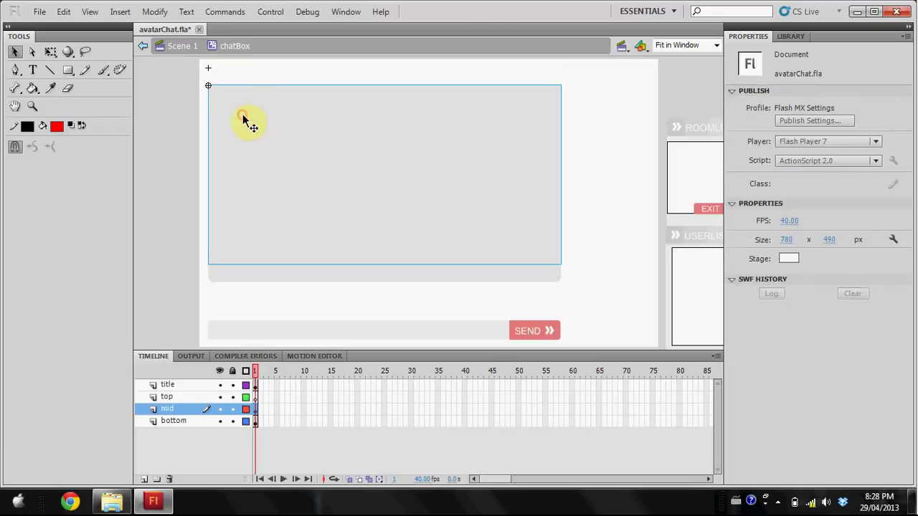
{"action": "left_click", "coordinate": [173, 46]}
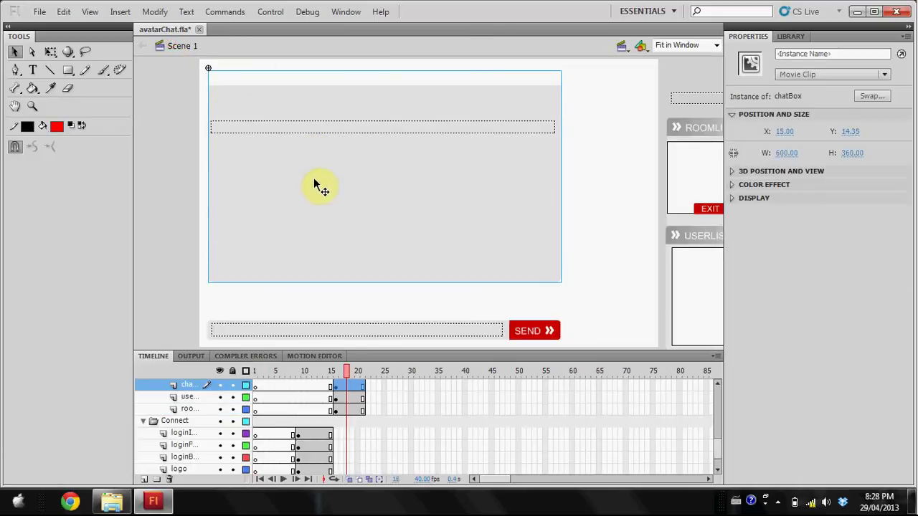
Step: Enlarge the chatBox to about 749 wide by 442 high and shift it up to about Y -18
{"action": "left_click_drag", "start_coordinate": [791, 157], "coordinate": [889, 155]}
{"action": "mouse_move", "coordinate": [476, 215]}
{"action": "left_mouse_down"}
{"action": "mouse_move", "coordinate": [475, 191]}
{"action": "mouse_move", "coordinate": [480, 208]}
{"action": "mouse_move", "coordinate": [478, 199]}
{"action": "left_mouse_up"}
{"action": "left_click_drag", "start_coordinate": [846, 153], "coordinate": [879, 152]}
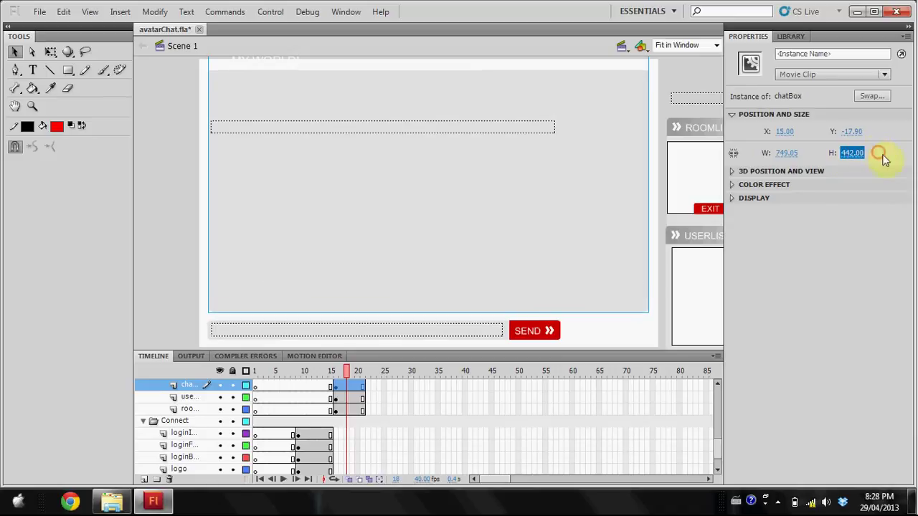
Step: Widen the inputBox background to about 645 and move the SEND button right to about X 654
{"action": "left_click", "coordinate": [342, 337]}
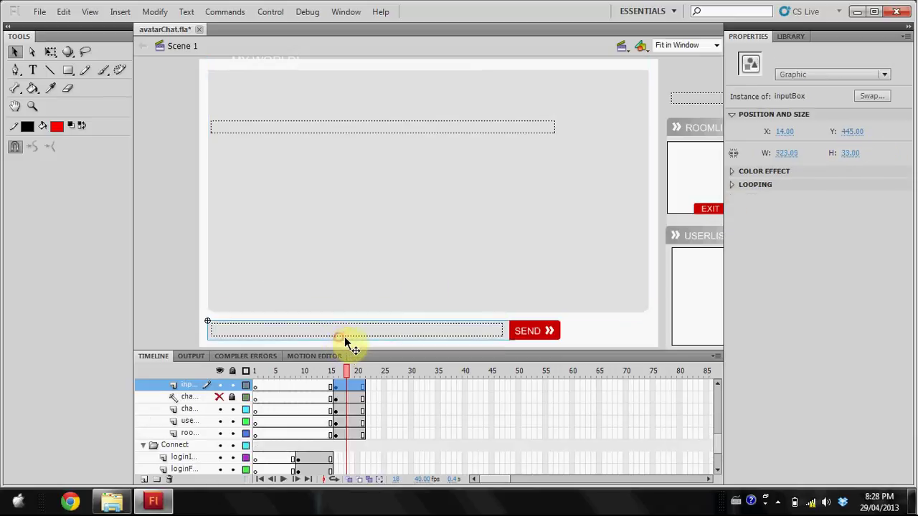
{"action": "left_click_drag", "start_coordinate": [792, 152], "coordinate": [863, 146]}
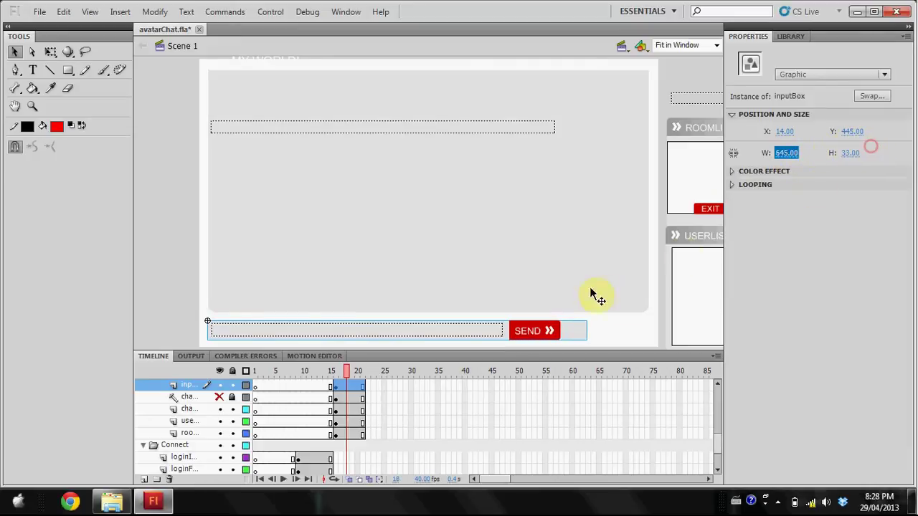
{"action": "left_click", "coordinate": [611, 333]}
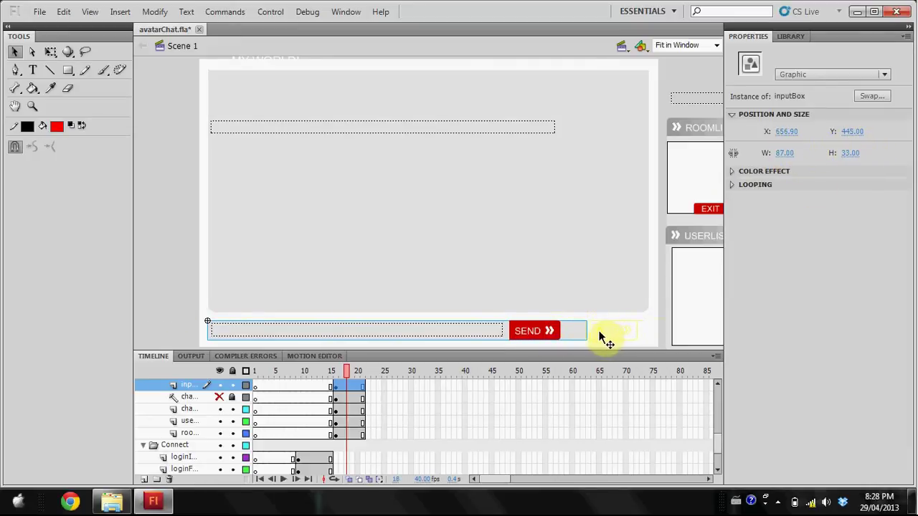
{"action": "left_click", "coordinate": [601, 334]}
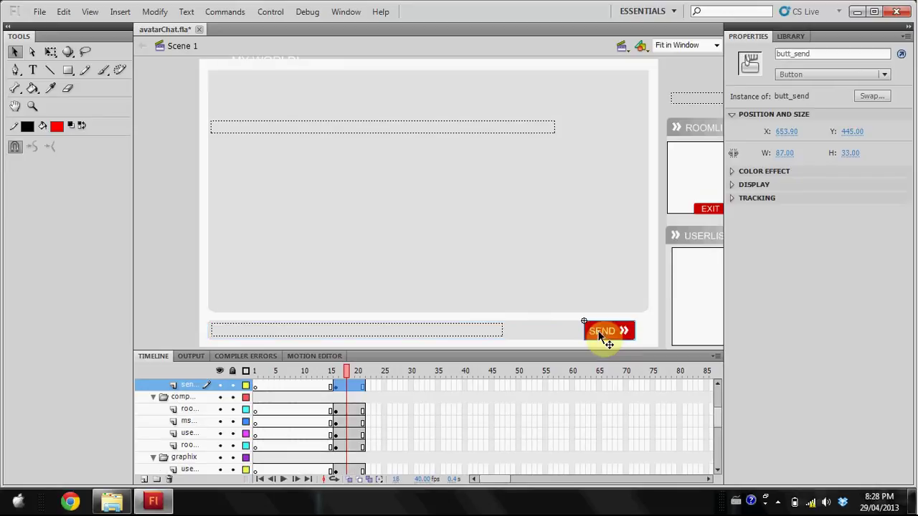
Step: Widen the input_txt message field until it reaches almost to the SEND button
{"action": "left_click", "coordinate": [464, 330]}
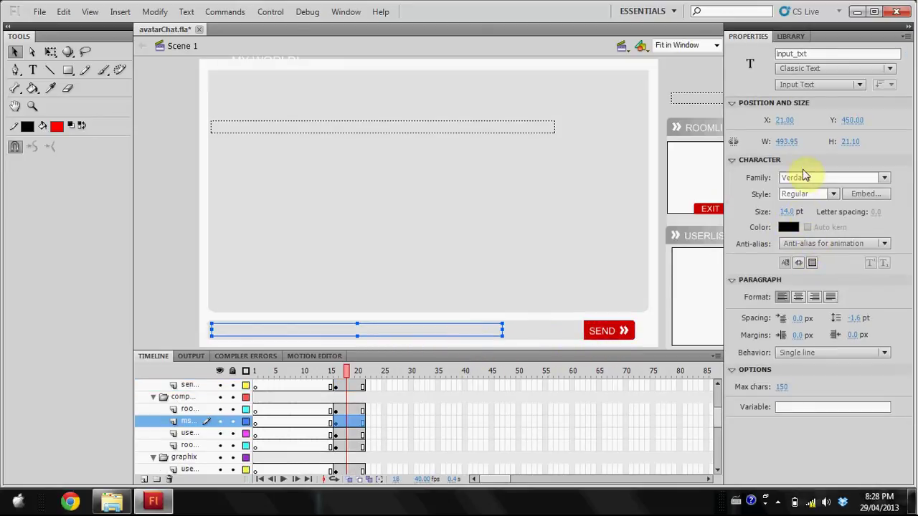
{"action": "left_click_drag", "start_coordinate": [799, 140], "coordinate": [861, 140]}
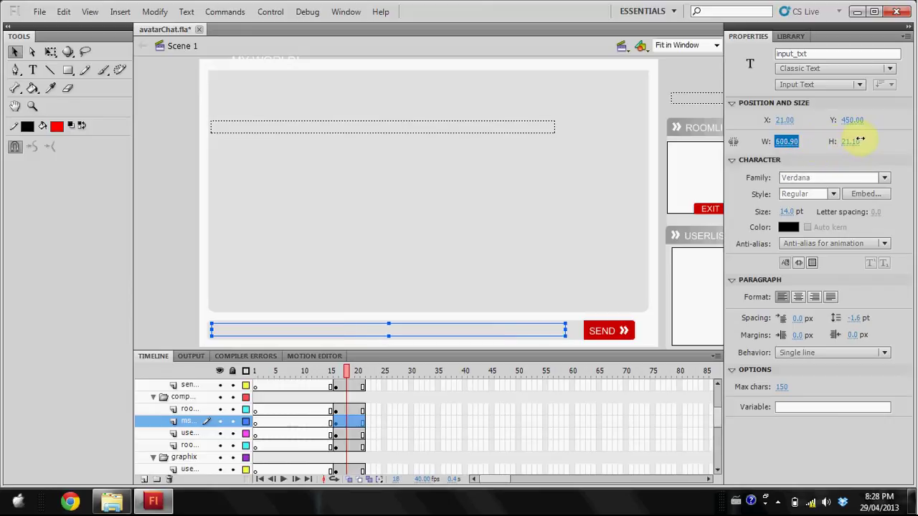
{"action": "left_click", "coordinate": [171, 238]}
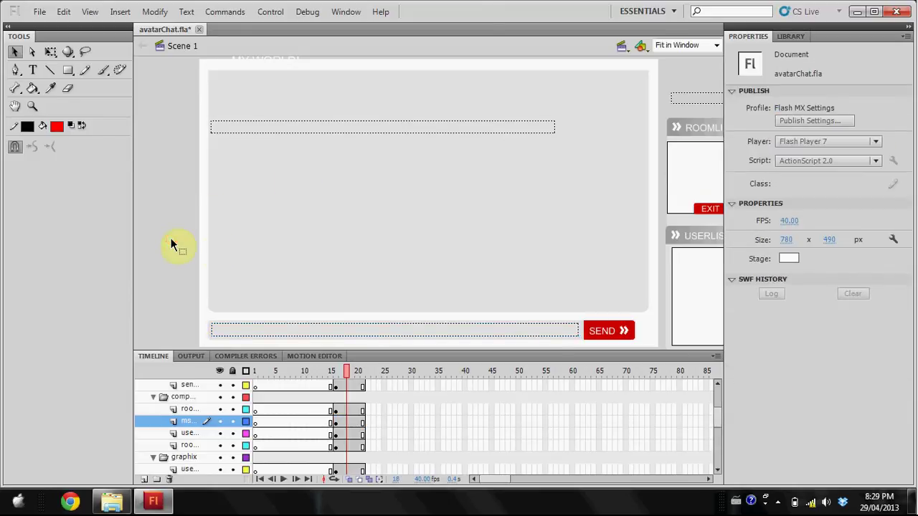
Step: Change the SEND button's label to "ENTER" inside the butt_send symbol
{"action": "left_click", "coordinate": [611, 337]}
{"action": "double_click", "coordinate": [611, 337]}
{"action": "double_click", "coordinate": [614, 333]}
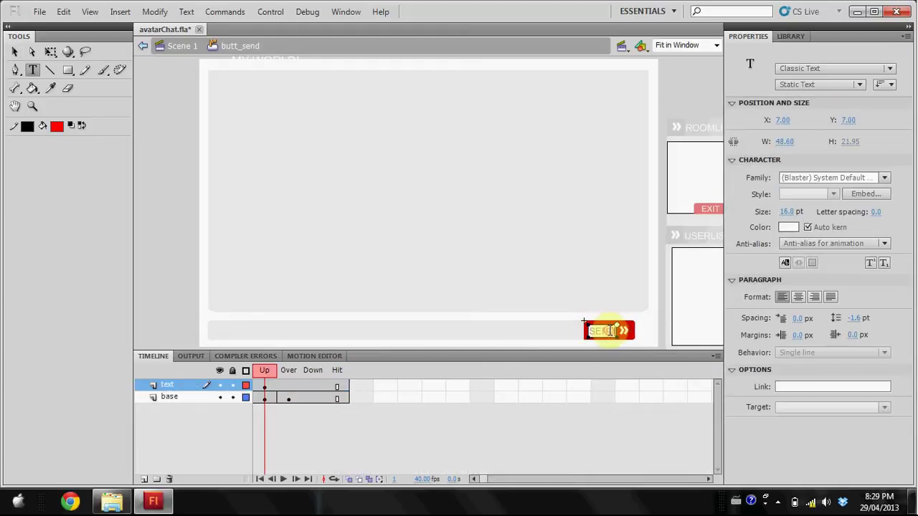
{"action": "left_click_drag", "start_coordinate": [614, 331], "coordinate": [581, 337]}
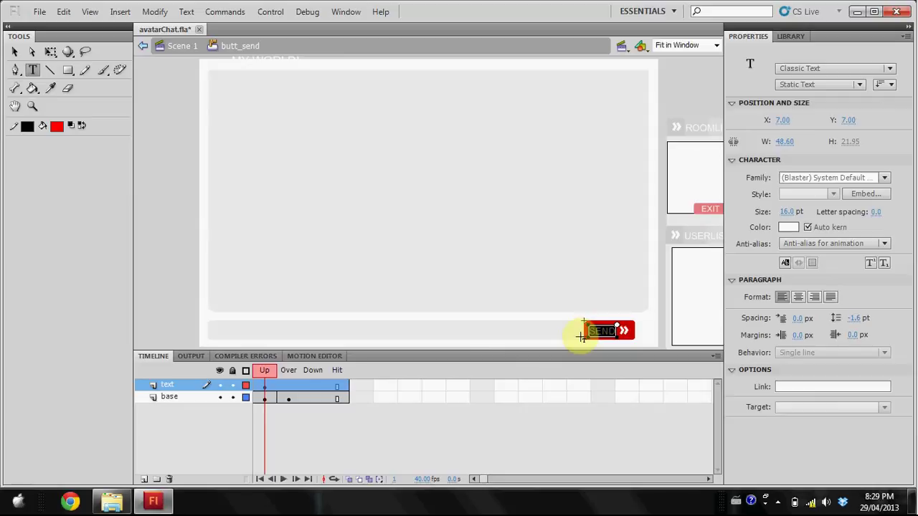
{"action": "type", "text": "ENTER"}
{"action": "key", "text": "Return"}
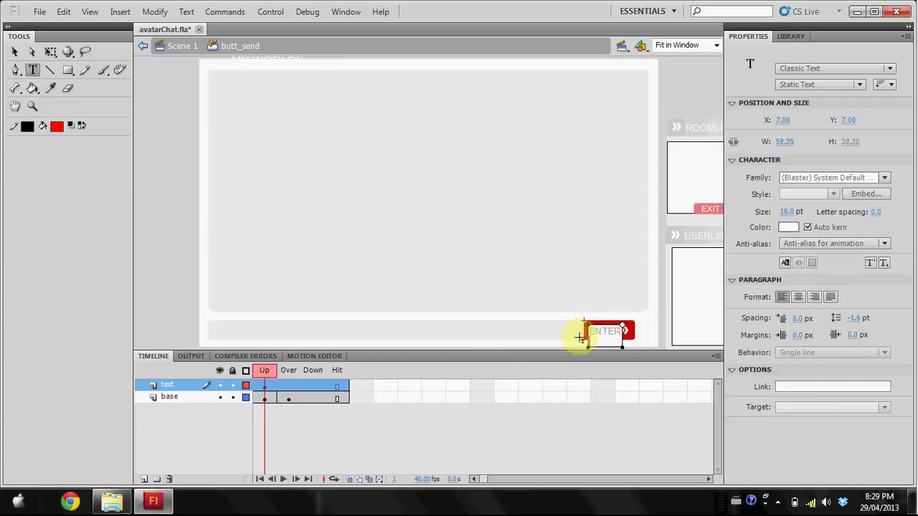
{"action": "left_click", "coordinate": [14, 52]}
{"action": "left_click", "coordinate": [235, 143]}
{"action": "left_click", "coordinate": [182, 45]}
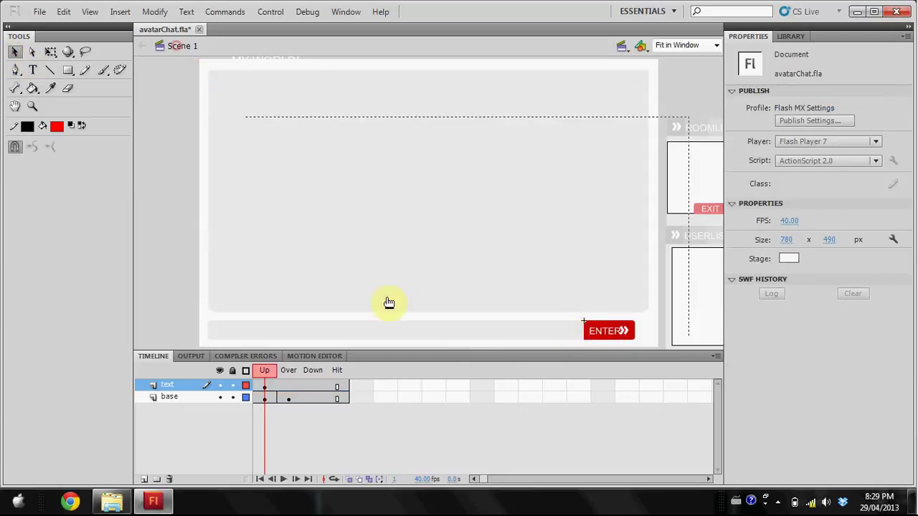
Step: Delete the arrows graphic from the butt_send symbol and return to Scene 1
{"action": "double_click", "coordinate": [626, 335]}
{"action": "double_click", "coordinate": [630, 335]}
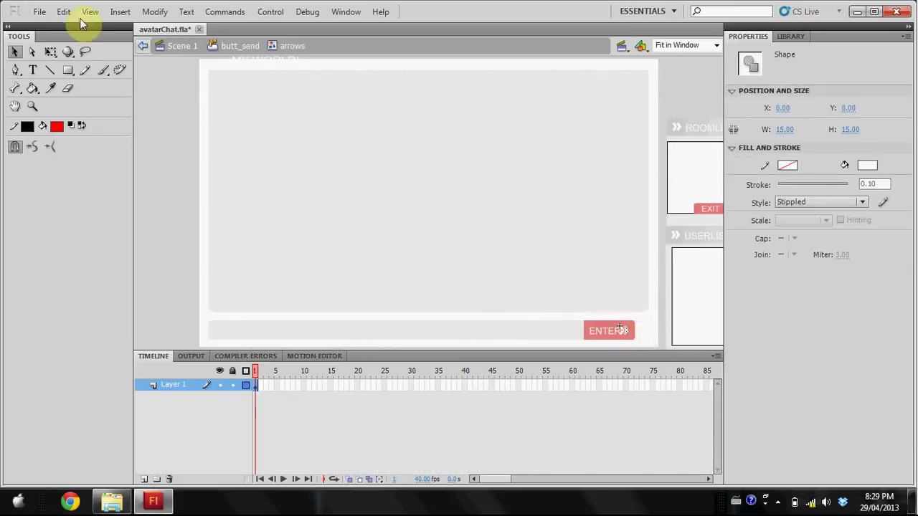
{"action": "left_click", "coordinate": [240, 45]}
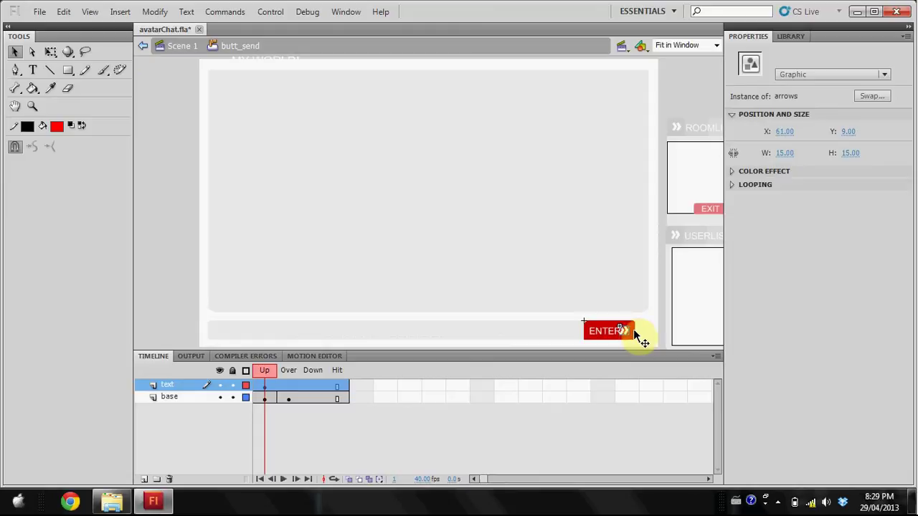
{"action": "key", "text": "Delete"}
{"action": "left_click", "coordinate": [169, 48]}
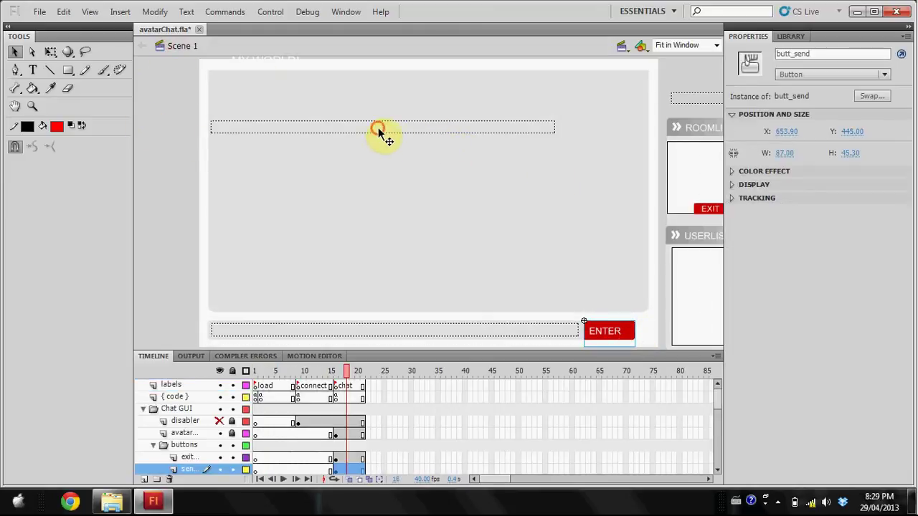
Step: Move the currentRoom text field up to the chat area's upper edge, at about Y 28.5
{"action": "left_click", "coordinate": [381, 126]}
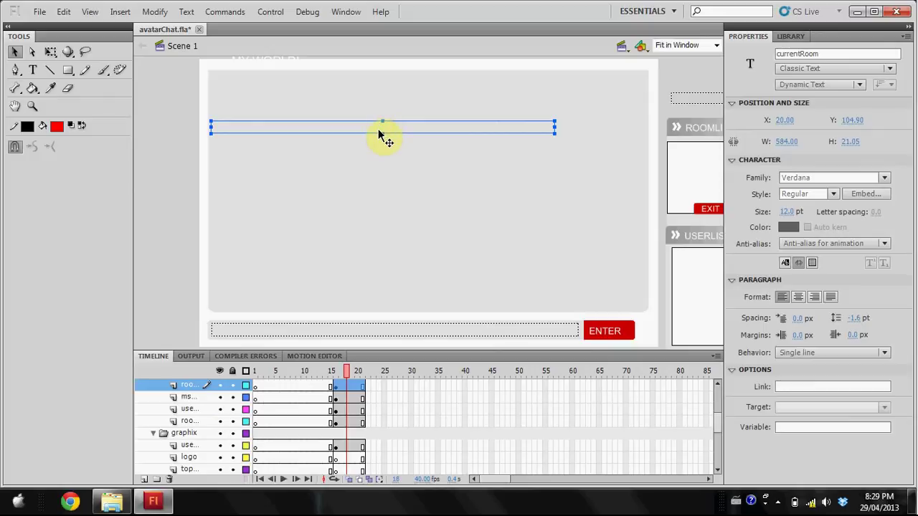
{"action": "left_click_drag", "start_coordinate": [379, 132], "coordinate": [380, 86]}
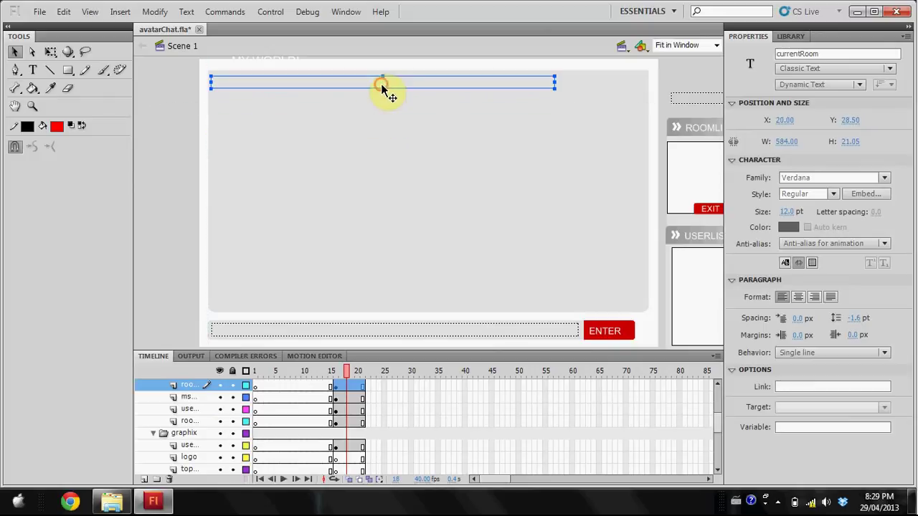
Step: Save the changes to avatarChat.fla
{"action": "double_click", "coordinate": [374, 159]}
{"action": "left_click", "coordinate": [39, 11]}
{"action": "left_click", "coordinate": [87, 123]}
{"action": "left_click", "coordinate": [343, 12]}
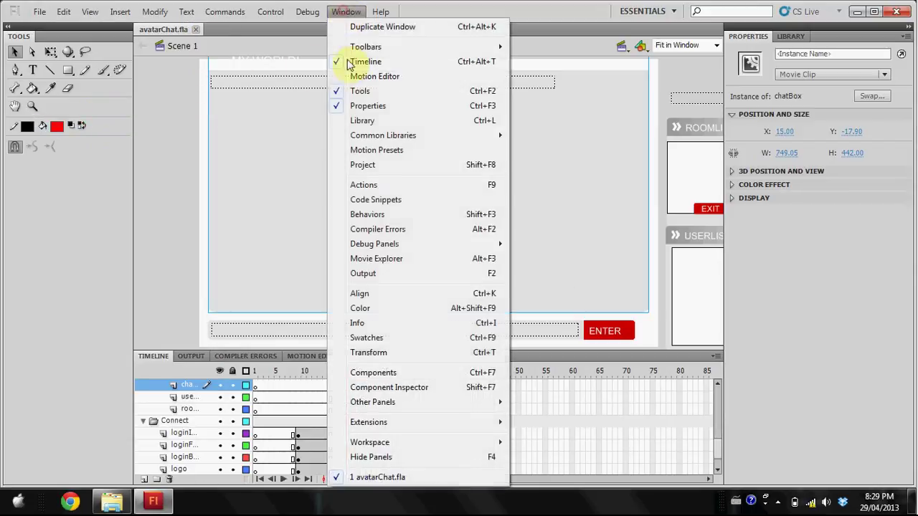
{"action": "left_click", "coordinate": [227, 12]}
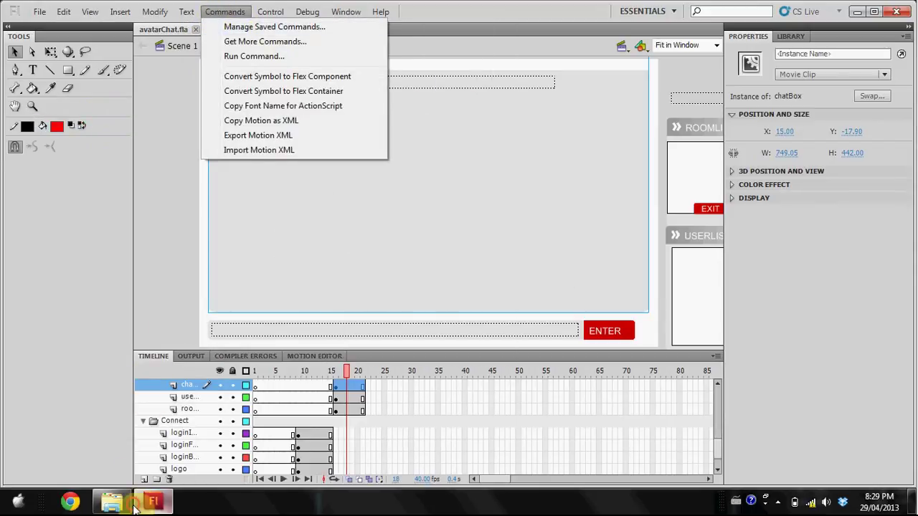
Step: Start SmartFoxServer by running start.bat in its Server folder in Windows Explorer, and return to Flash
{"action": "left_click", "coordinate": [111, 501]}
{"action": "double_click", "coordinate": [180, 344]}
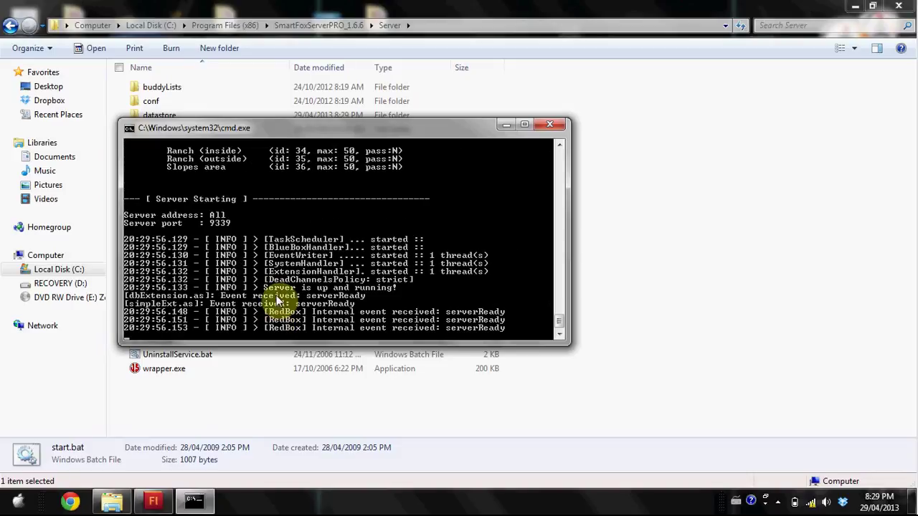
{"action": "left_click", "coordinate": [167, 508]}
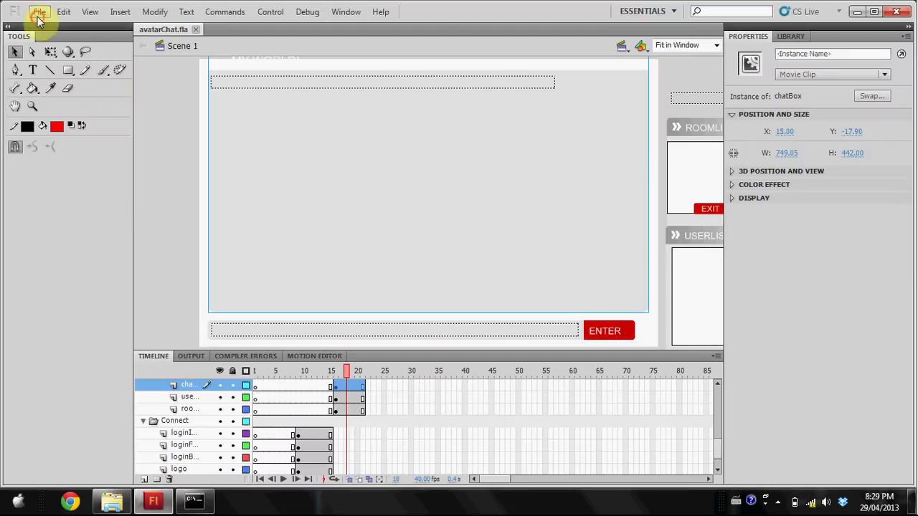
Step: Publish-preview the movie in the default Flash format, maximise the preview window and hide the bandwidth profiler
{"action": "left_click", "coordinate": [39, 12]}
{"action": "mouse_move", "coordinate": [124, 263]}
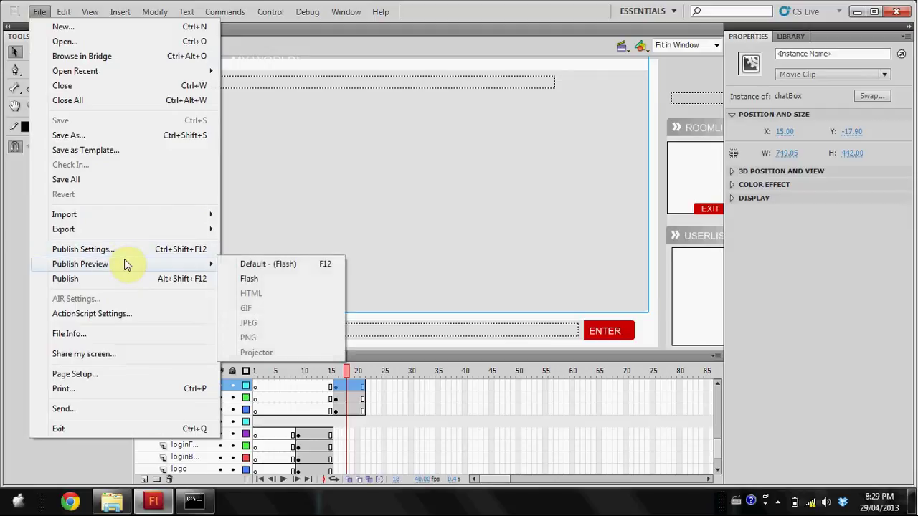
{"action": "left_click", "coordinate": [228, 264]}
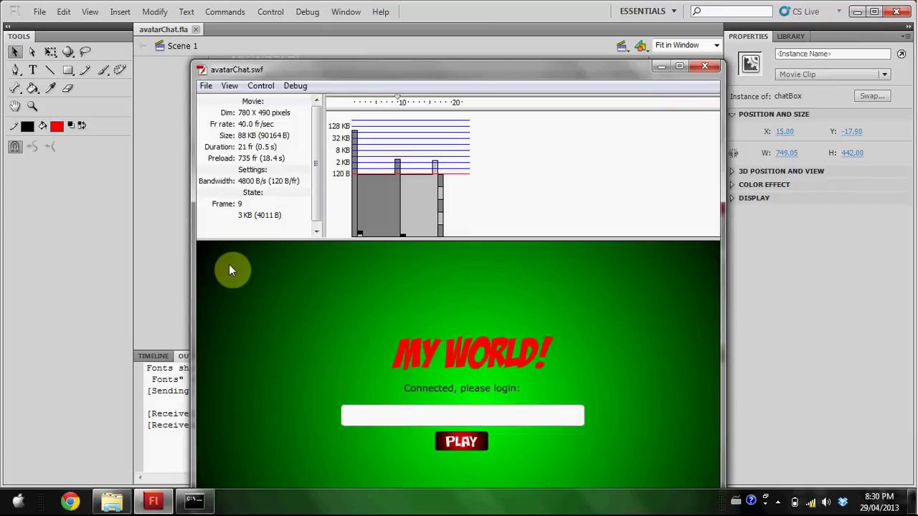
{"action": "left_click", "coordinate": [679, 66]}
{"action": "left_click", "coordinate": [100, 21]}
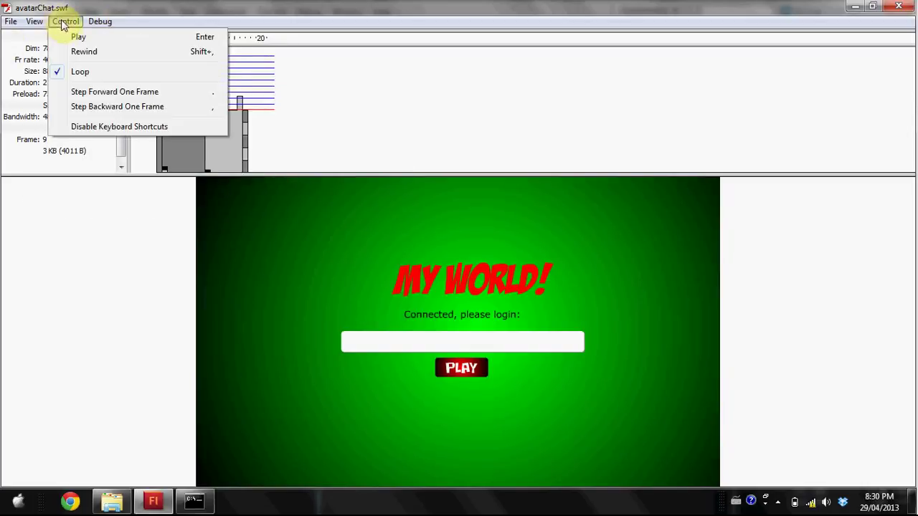
{"action": "mouse_move", "coordinate": [41, 25]}
{"action": "left_click", "coordinate": [64, 86]}
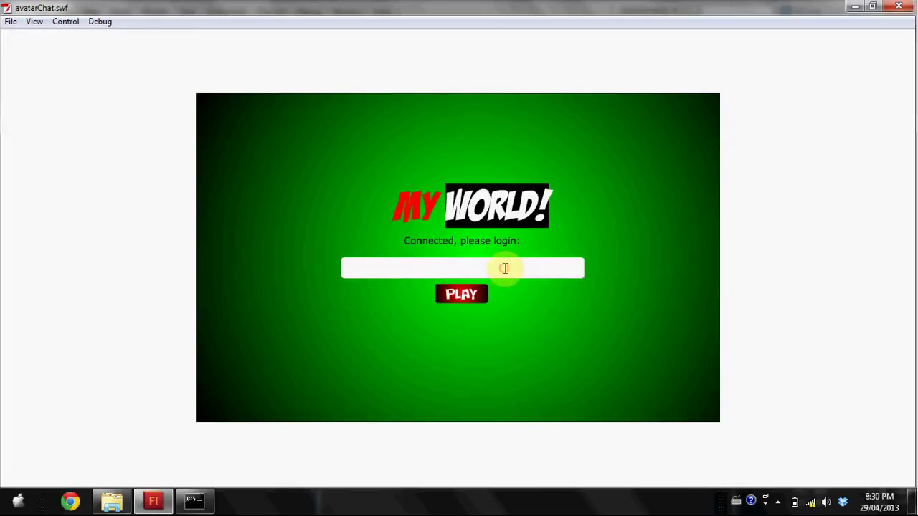
Step: Test whether the login screen's "MY WORLD!" title is editable by entering letters in it and erasing its text
{"action": "type", "text": "DDDDD"}
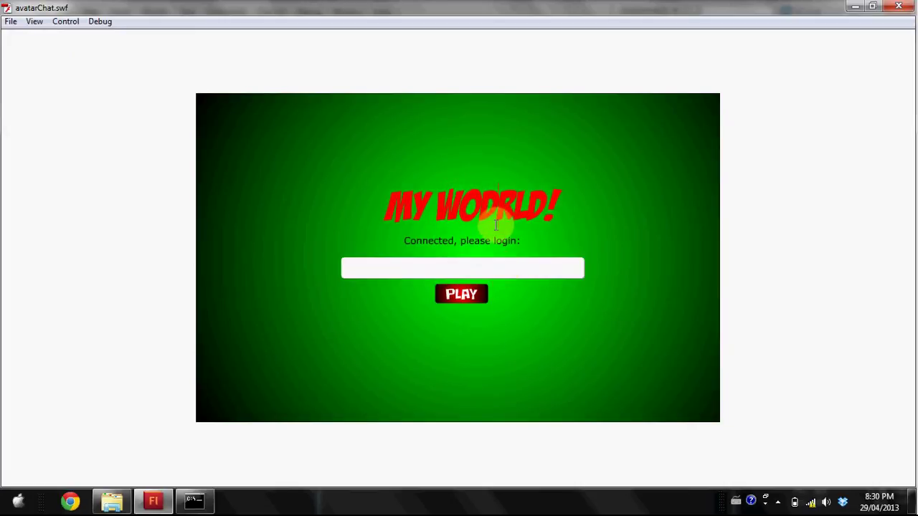
{"action": "left_click_drag", "start_coordinate": [532, 207], "coordinate": [341, 208]}
{"action": "key", "text": "BackSpace"}
{"action": "key", "text": "BackSpace"}
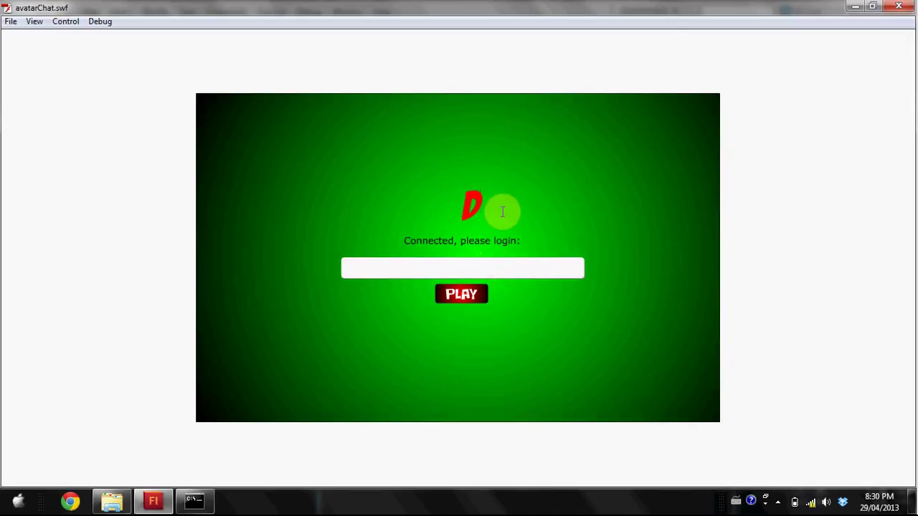
{"action": "key", "text": "BackSpace"}
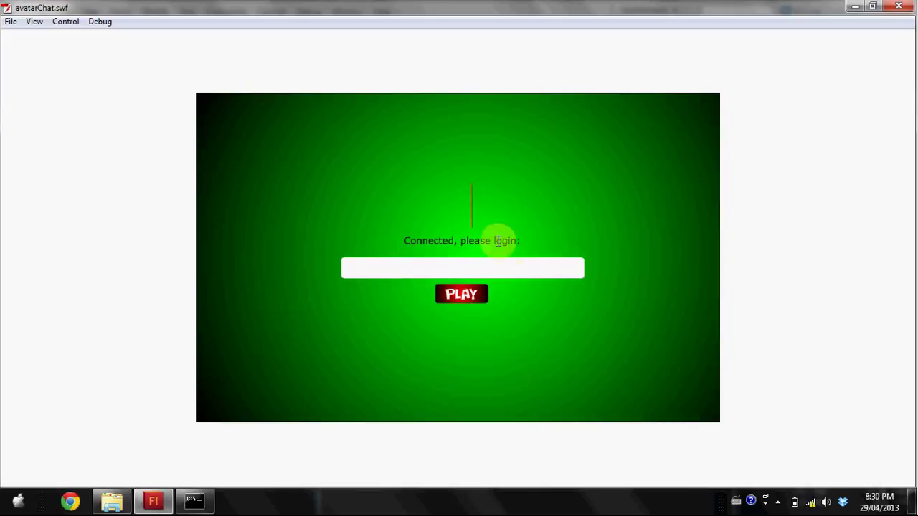
Step: Enter the chat without a user name, restore the preview window's smaller size and move the avatar within the chat area
{"action": "left_click", "coordinate": [475, 295]}
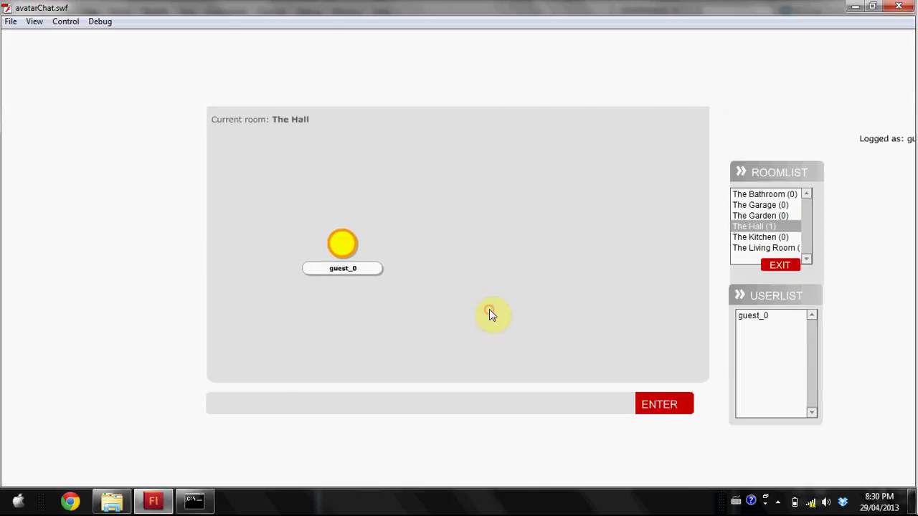
{"action": "left_click", "coordinate": [871, 7]}
{"action": "left_click_drag", "start_coordinate": [550, 63], "coordinate": [520, 19]}
{"action": "left_click", "coordinate": [510, 204]}
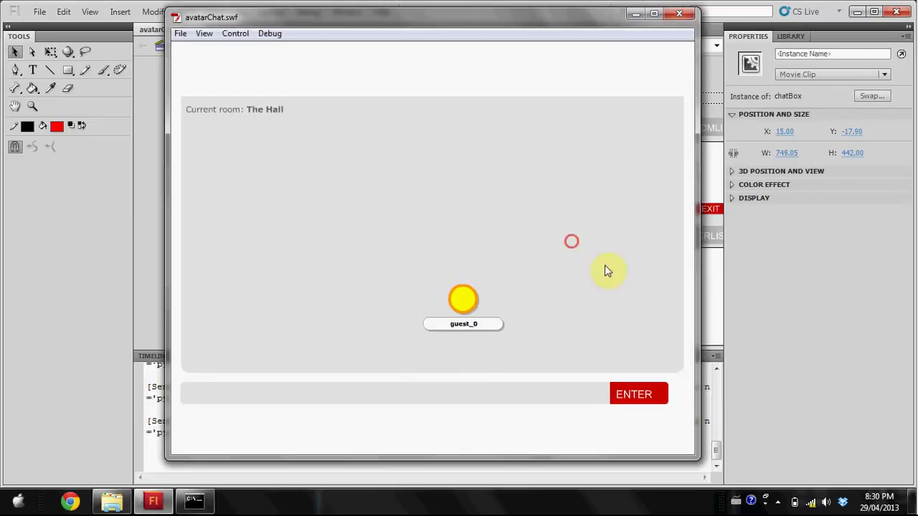
Step: Send the test message "asdadasd", move the avatar again and close the preview after widening its window slightly
{"action": "left_click", "coordinate": [526, 394]}
{"action": "type", "text": "asdadasd"}
{"action": "left_click", "coordinate": [631, 396]}
{"action": "left_click", "coordinate": [323, 273]}
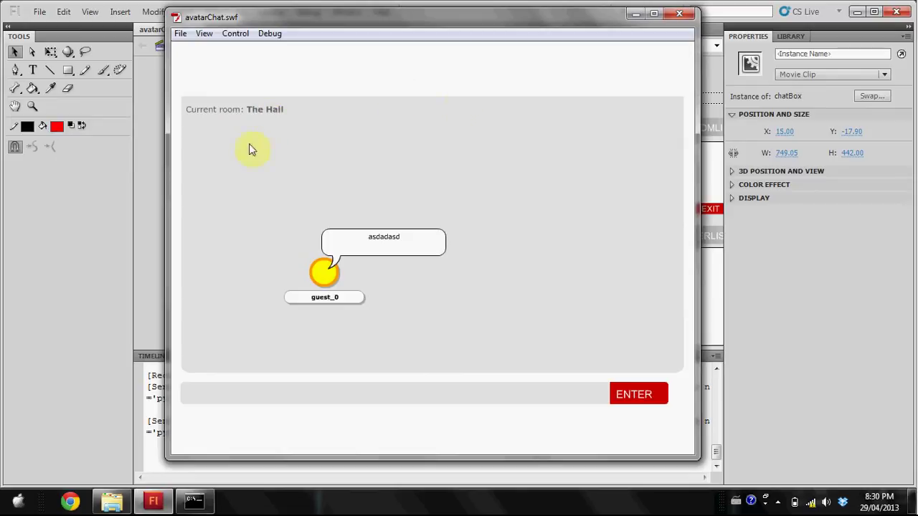
{"action": "mouse_move", "coordinate": [697, 194]}
{"action": "left_mouse_down"}
{"action": "mouse_move", "coordinate": [892, 197]}
{"action": "mouse_move", "coordinate": [712, 217]}
{"action": "left_mouse_up"}
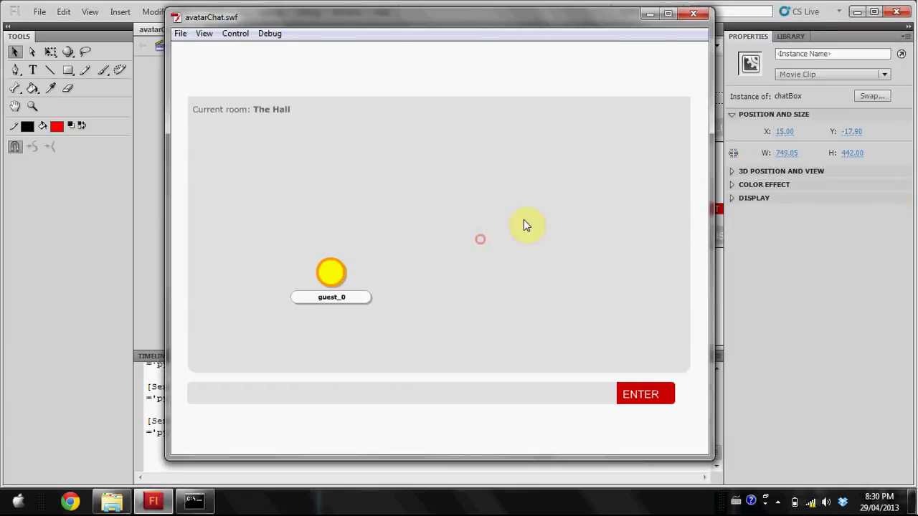
{"action": "left_click", "coordinate": [693, 13]}
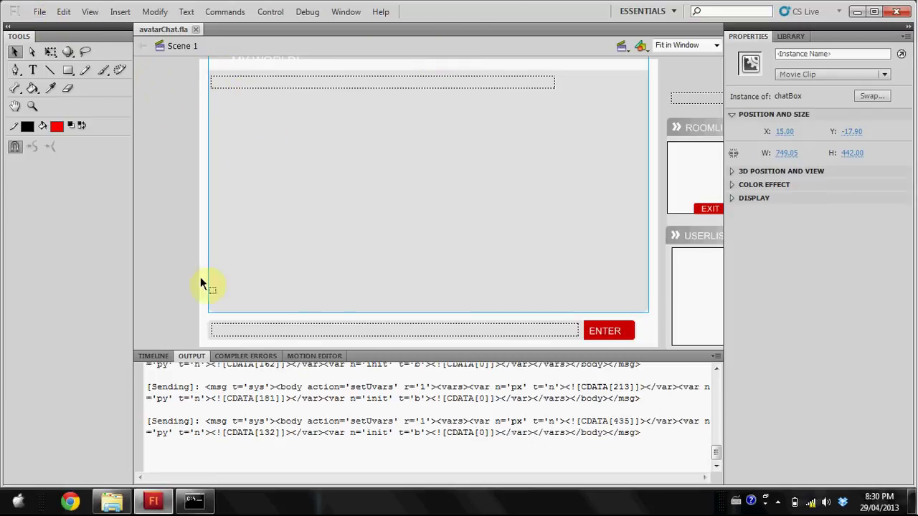
Step: On the login screen at frame 9, reduce the "MY WORLD!" text field's height to about 70 px
{"action": "left_click", "coordinate": [156, 356]}
{"action": "left_click", "coordinate": [298, 387]}
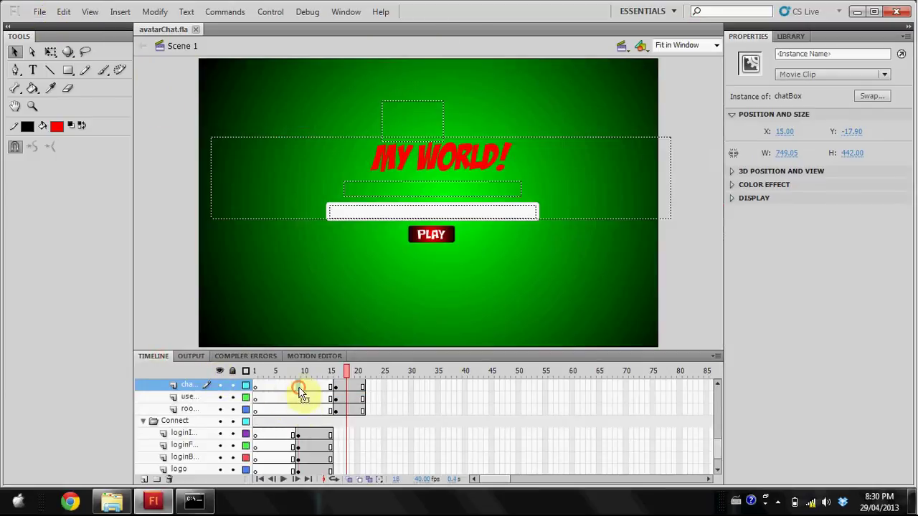
{"action": "left_click", "coordinate": [456, 160]}
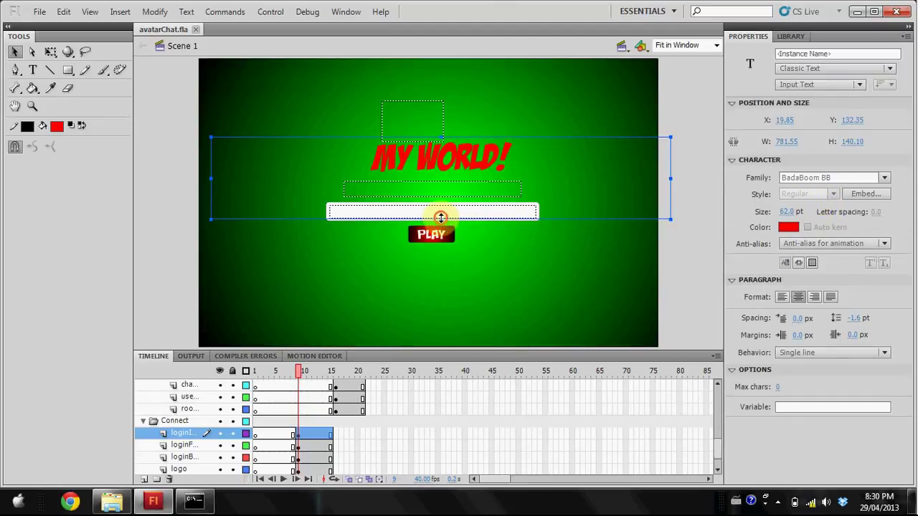
{"action": "mouse_move", "coordinate": [439, 187]}
{"action": "left_mouse_down"}
{"action": "mouse_move", "coordinate": [437, 172]}
{"action": "mouse_move", "coordinate": [445, 177]}
{"action": "left_mouse_up"}
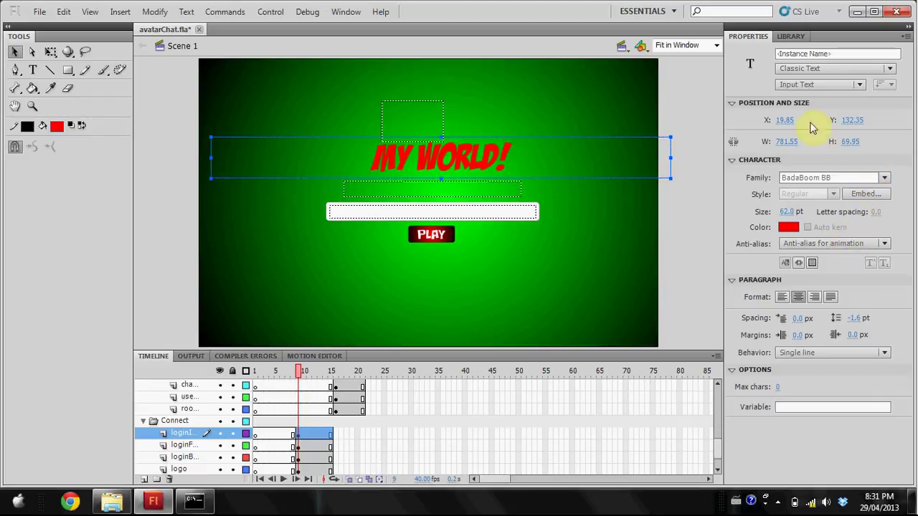
Step: Change the "MY WORLD!" title's text type to Static Text and save the file
{"action": "left_click", "coordinate": [813, 84]}
{"action": "left_click", "coordinate": [815, 101]}
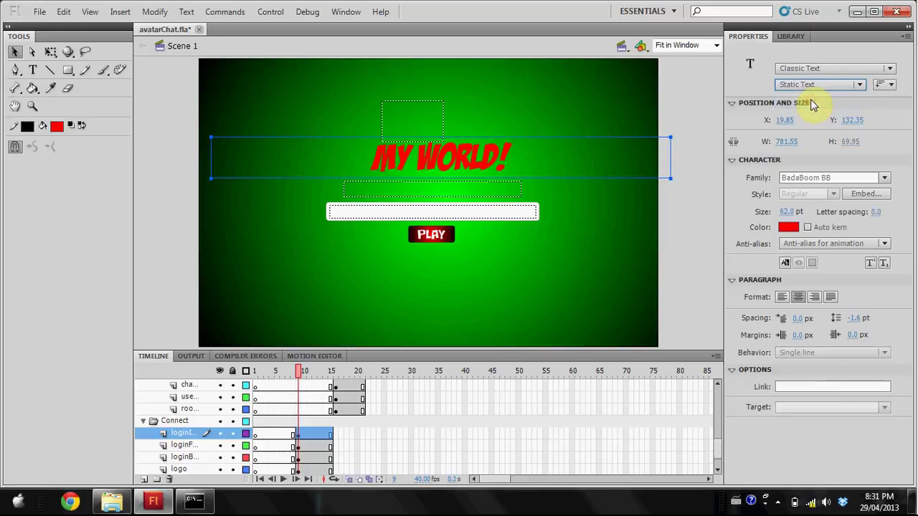
{"action": "left_click", "coordinate": [39, 11]}
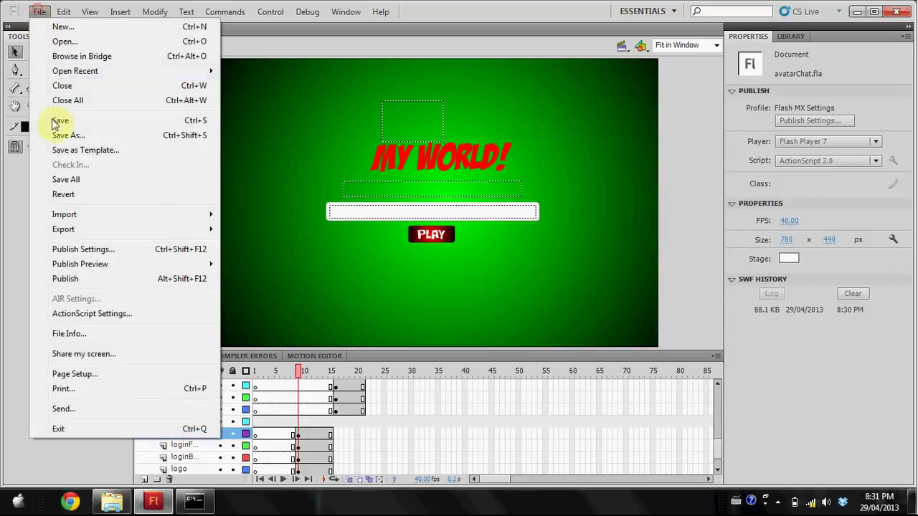
{"action": "left_click", "coordinate": [63, 120]}
Step: Publish-preview the movie in the default Flash format and log in to the chat as "asdasdas"
{"action": "left_click", "coordinate": [334, 12]}
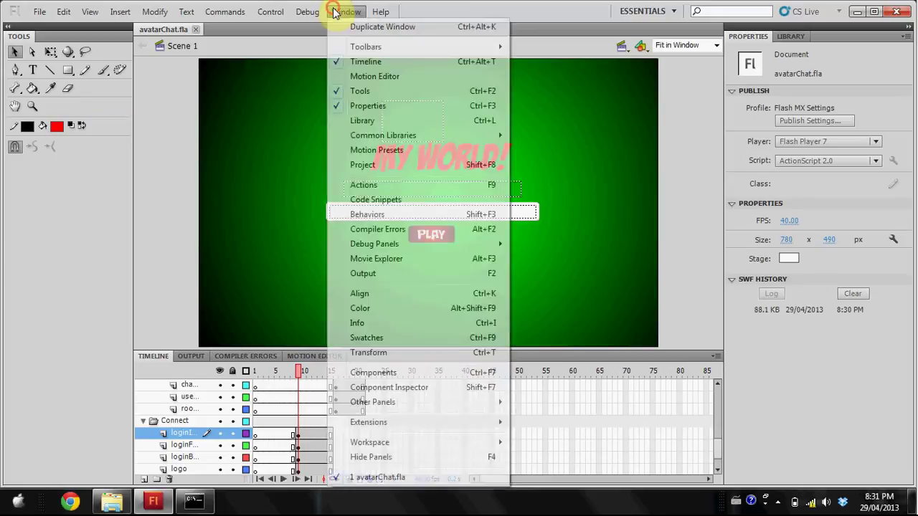
{"action": "left_click", "coordinate": [40, 19]}
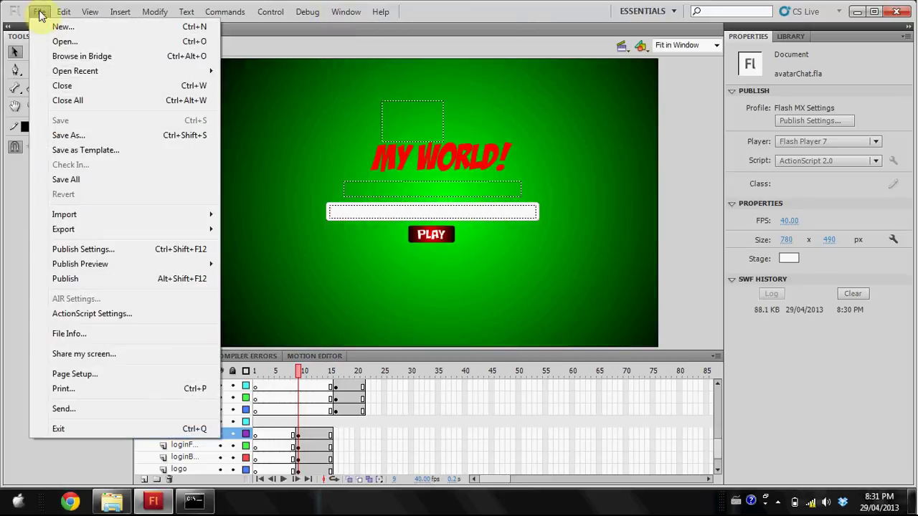
{"action": "mouse_move", "coordinate": [148, 263]}
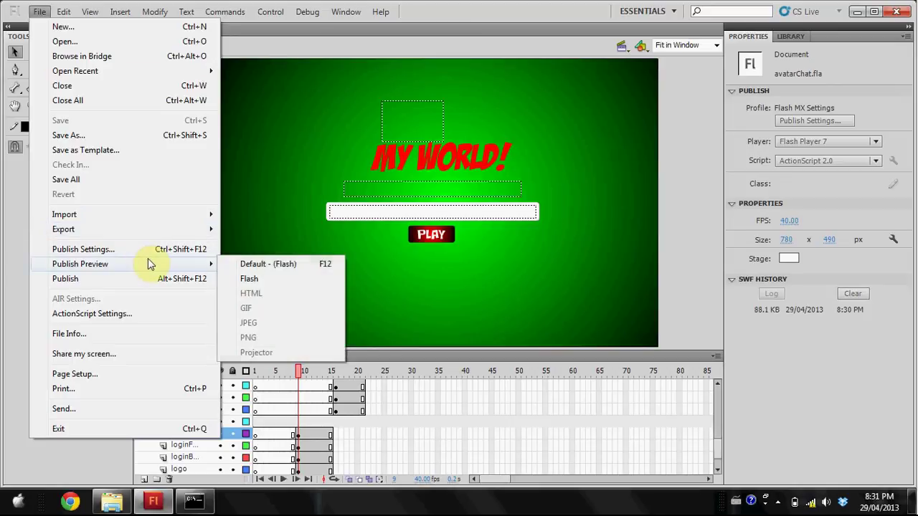
{"action": "left_click", "coordinate": [228, 265]}
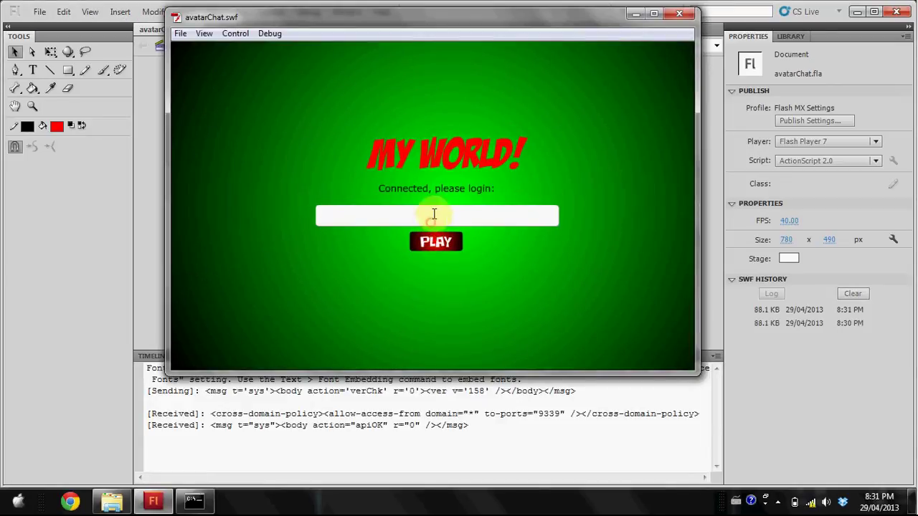
{"action": "left_click", "coordinate": [458, 217]}
{"action": "type", "text": "asdasdas"}
{"action": "left_click", "coordinate": [444, 244]}
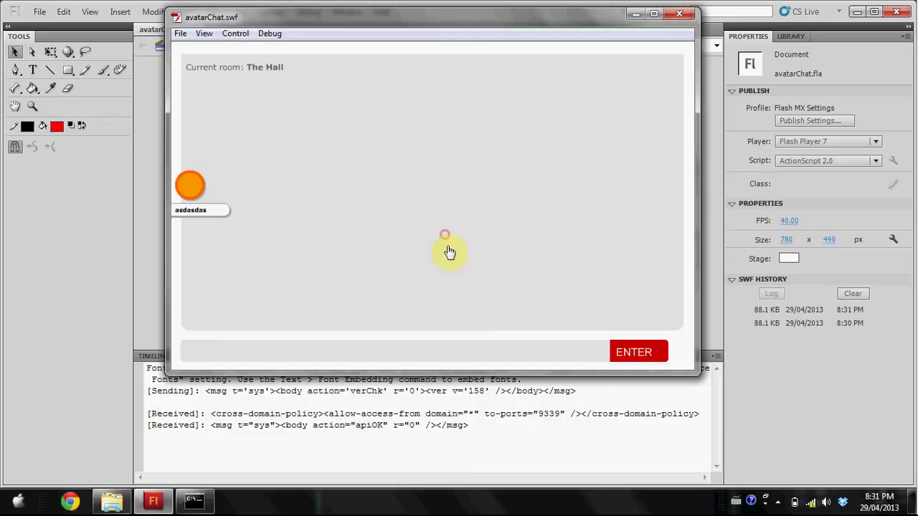
Step: Test the avatar's movement by sending it to several different spots in the enlarged chat area
{"action": "left_click", "coordinate": [522, 156]}
{"action": "right_click", "coordinate": [447, 74]}
{"action": "left_click", "coordinate": [420, 90]}
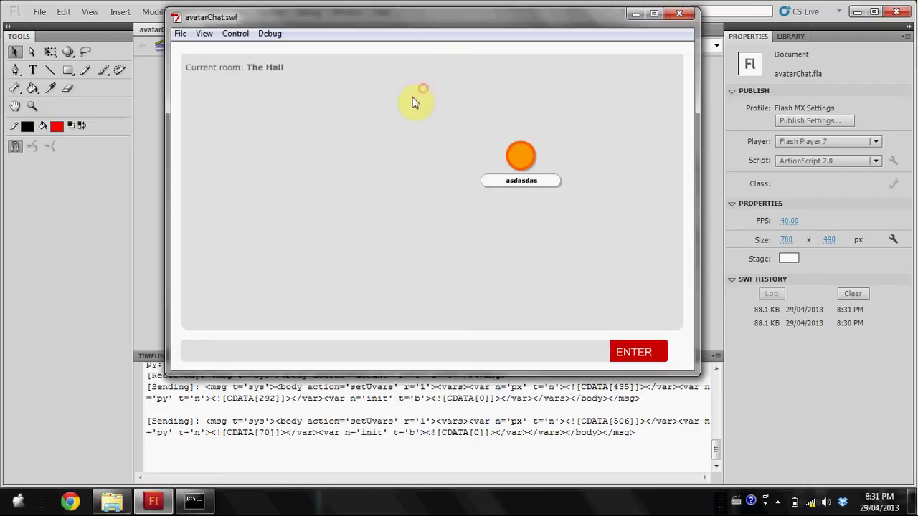
{"action": "left_click", "coordinate": [767, 500]}
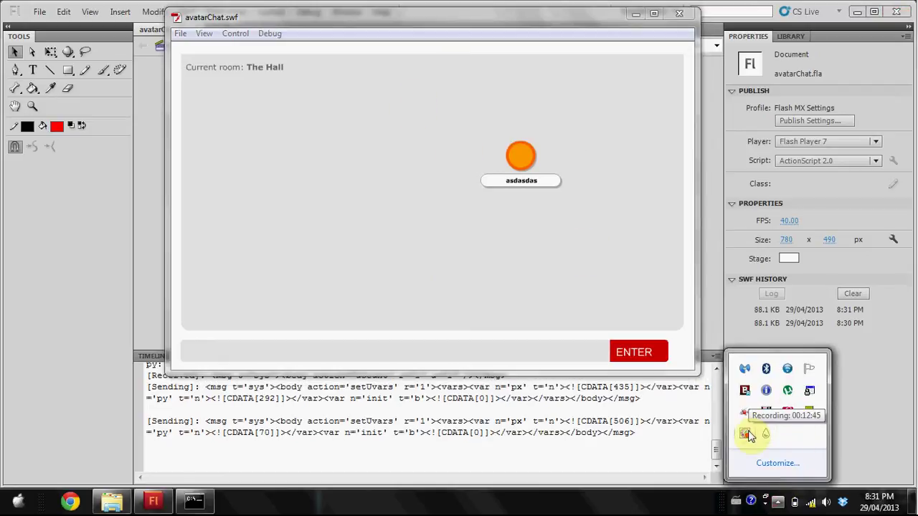
{"action": "left_click", "coordinate": [552, 241]}
{"action": "left_click", "coordinate": [410, 206]}
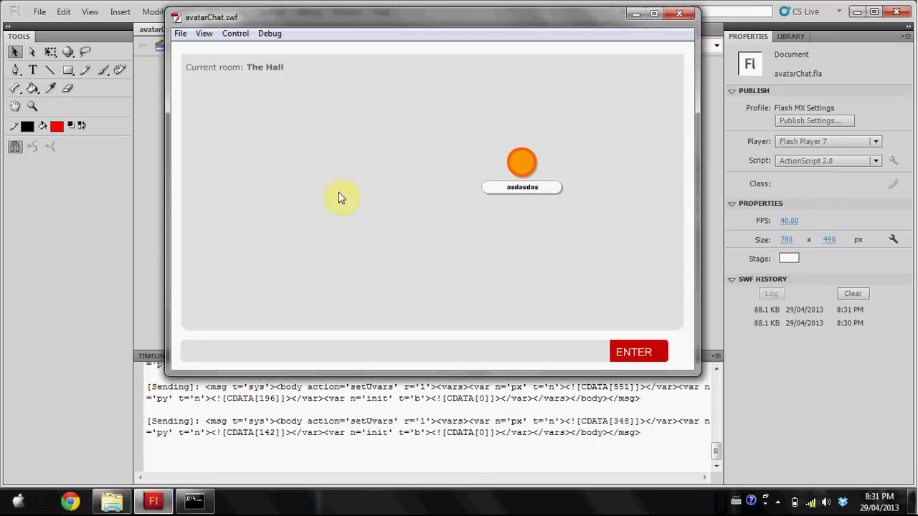
{"action": "left_click", "coordinate": [279, 170]}
{"action": "left_click", "coordinate": [469, 247]}
{"action": "left_click", "coordinate": [430, 261]}
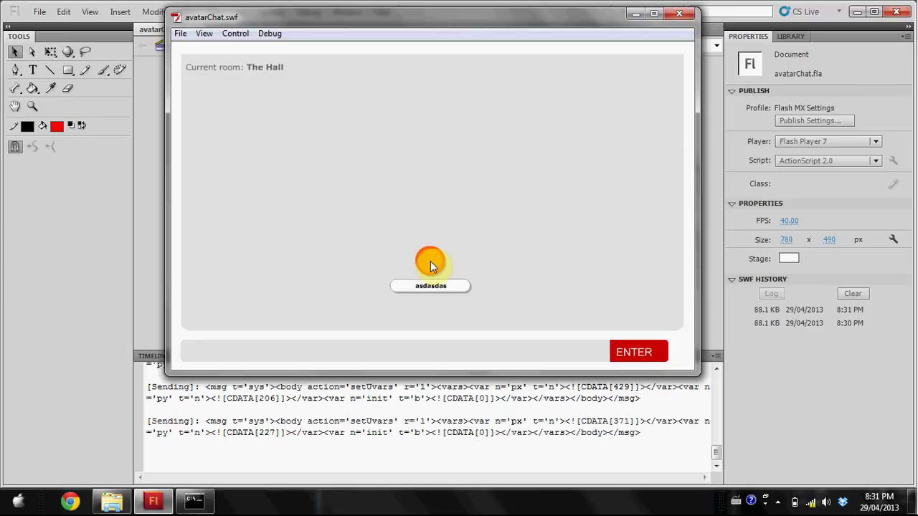
{"action": "left_click", "coordinate": [424, 80]}
{"action": "left_click", "coordinate": [778, 502]}
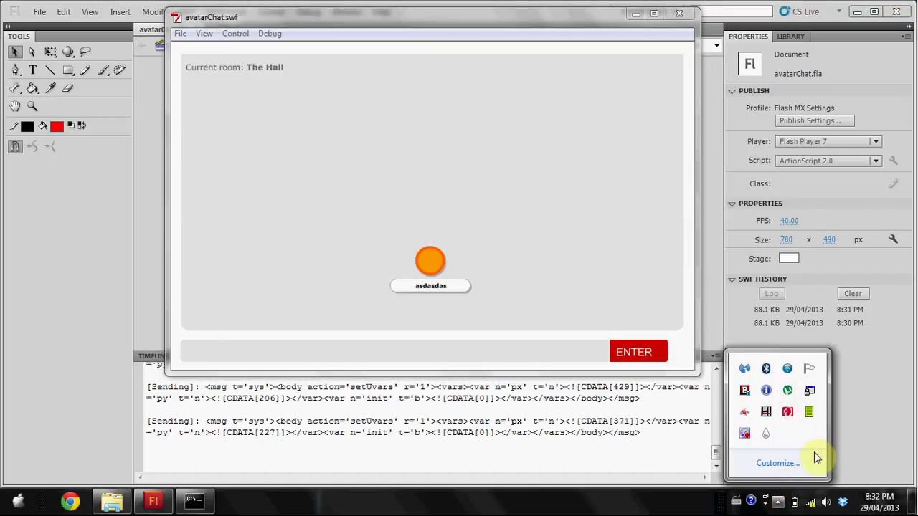
{"action": "right_click", "coordinate": [746, 434]}
{"action": "left_click", "coordinate": [777, 291]}
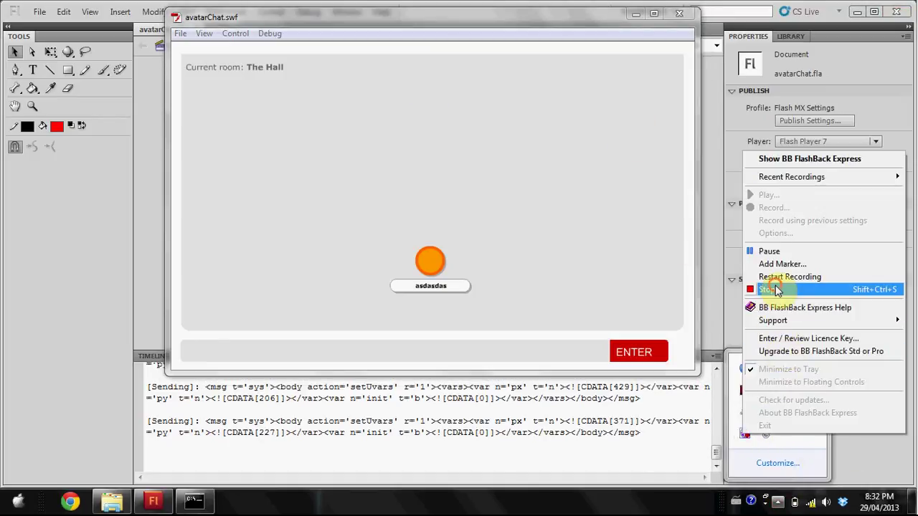